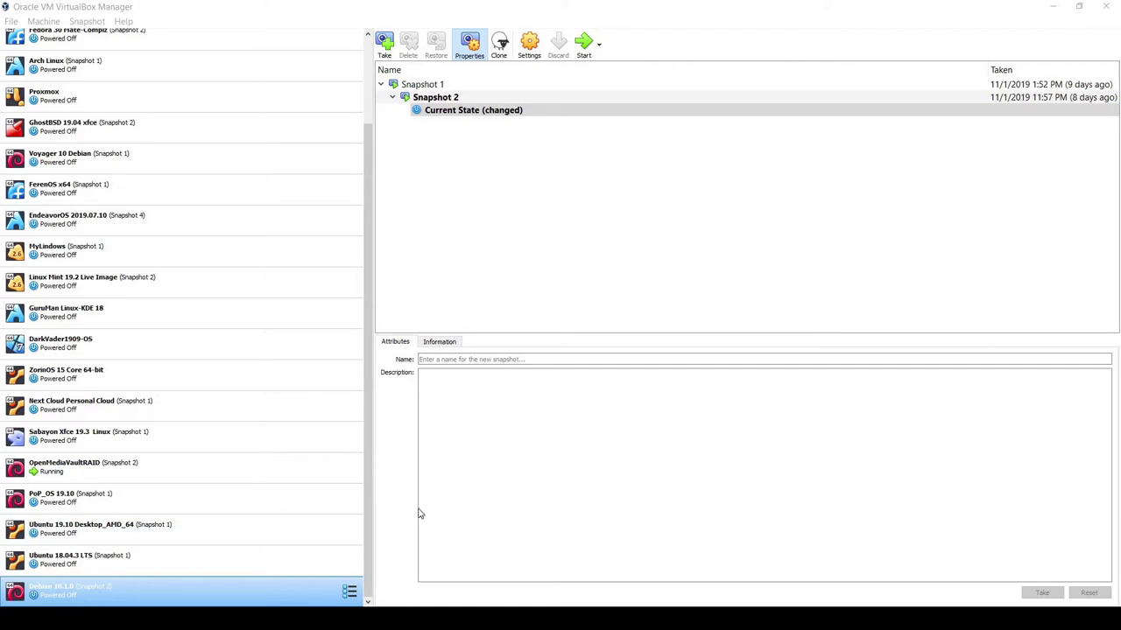
# Step: Start a new VM named 'Fedora 31 Workstation_x64' with 4096 MB of memory
pyautogui.scroll(2, 361, 495)
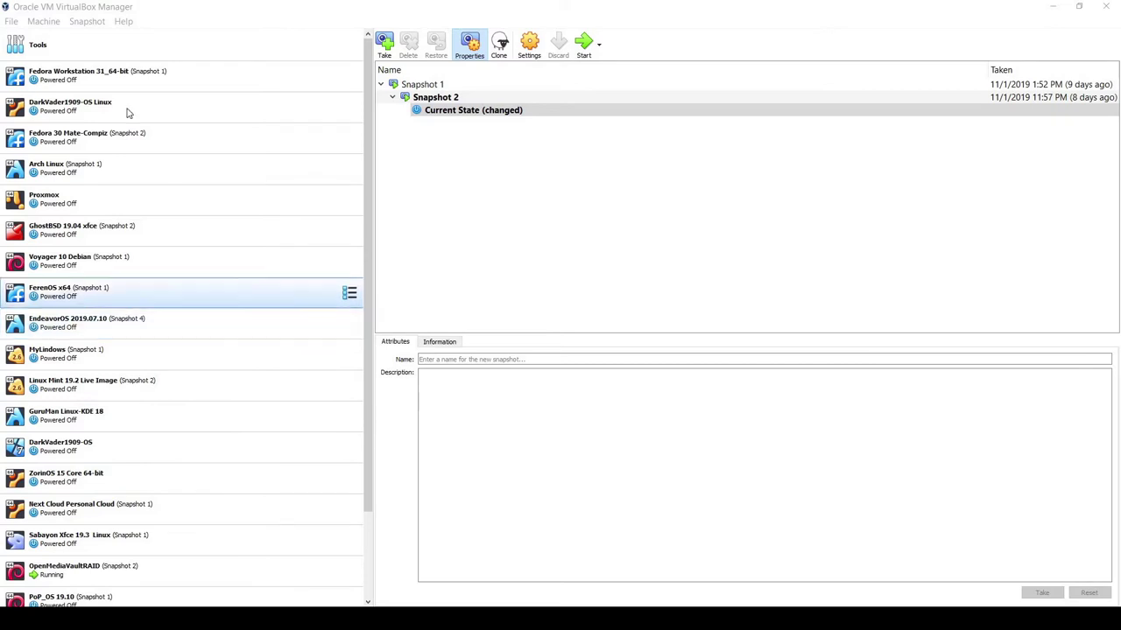
pyautogui.click(42, 21)
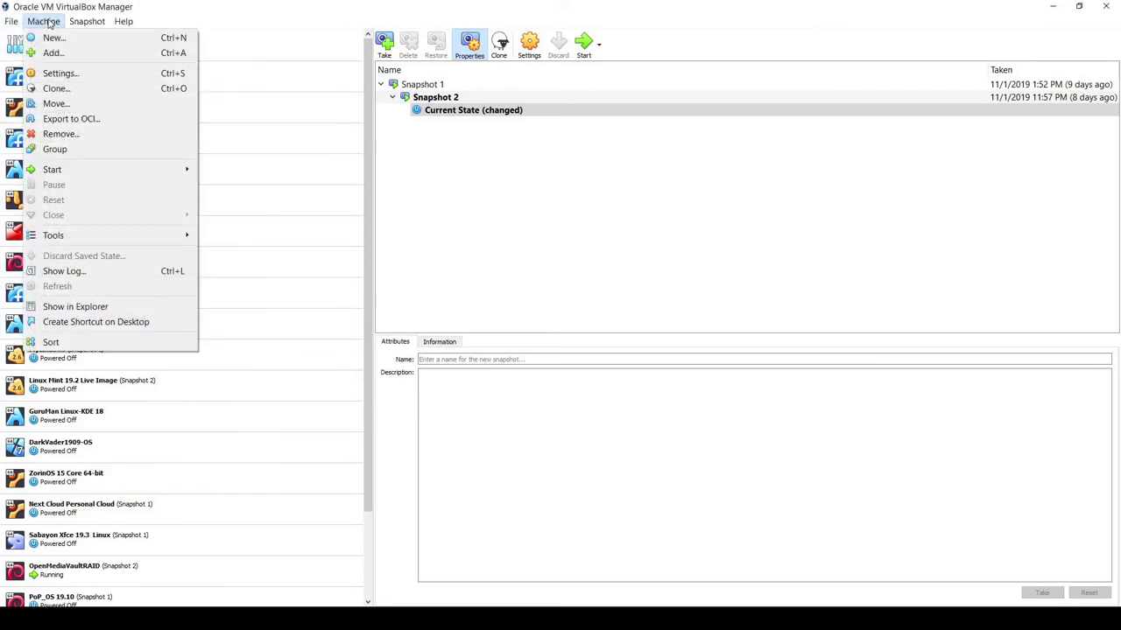
pyautogui.click(54, 39)
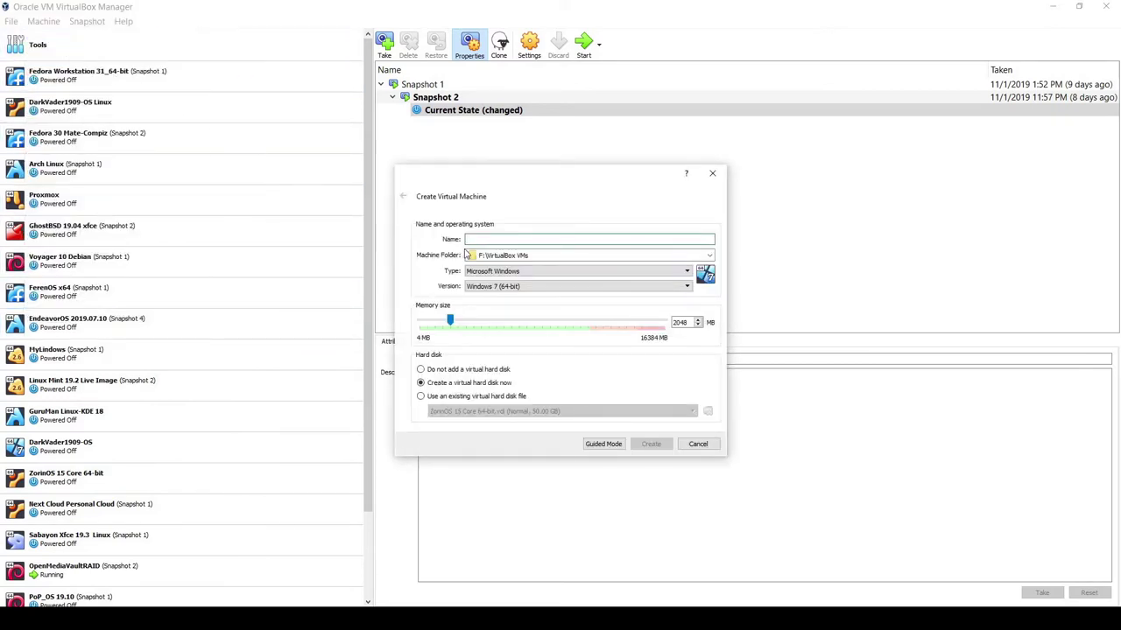
pyautogui.write('Fedora 31 Workstation_x64')
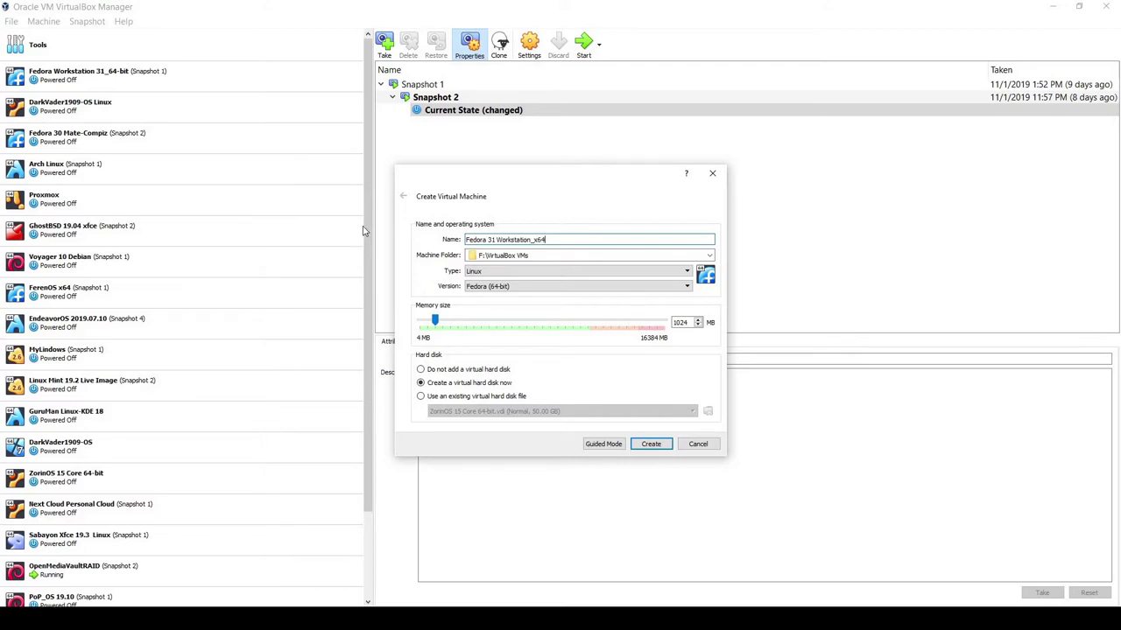
pyautogui.moveTo(691, 322); pyautogui.dragTo(633, 310)
pyautogui.write('4096')
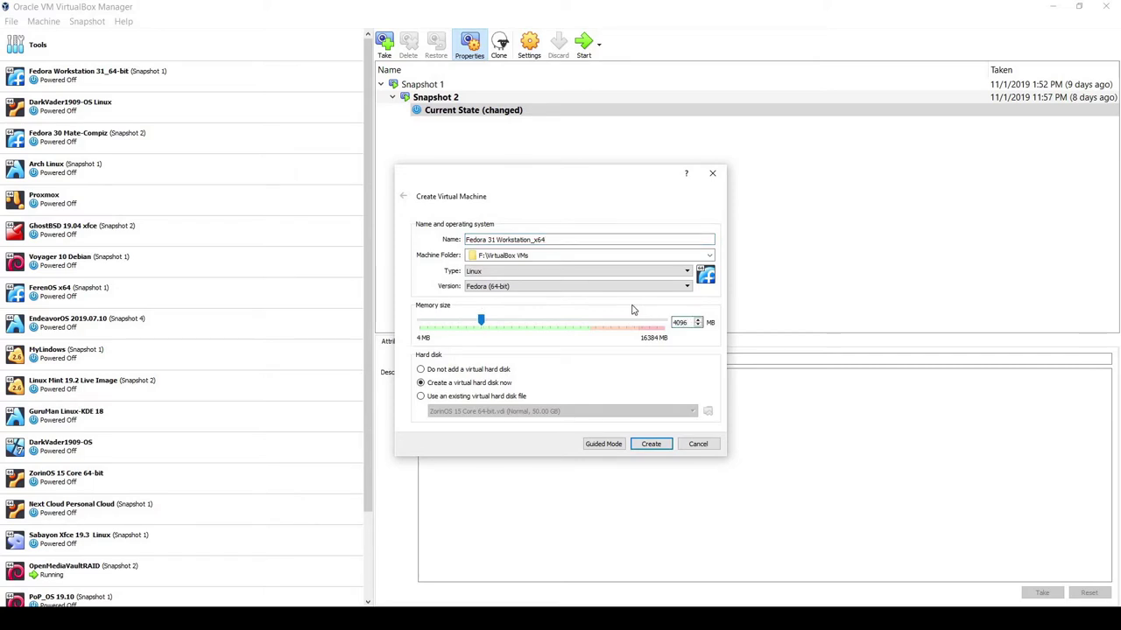
pyautogui.click(645, 444)
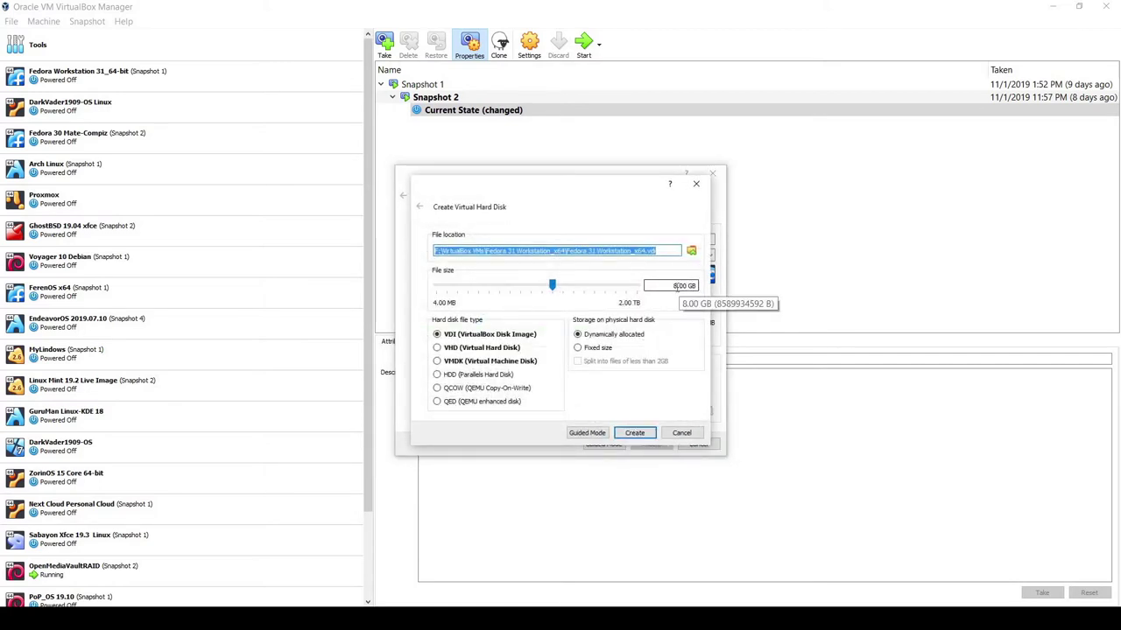
# Step: Set the virtual hard disk size to 50 GB and create the VM
pyautogui.click(679, 286)
pyautogui.press('BackSpace')
pyautogui.write('50')
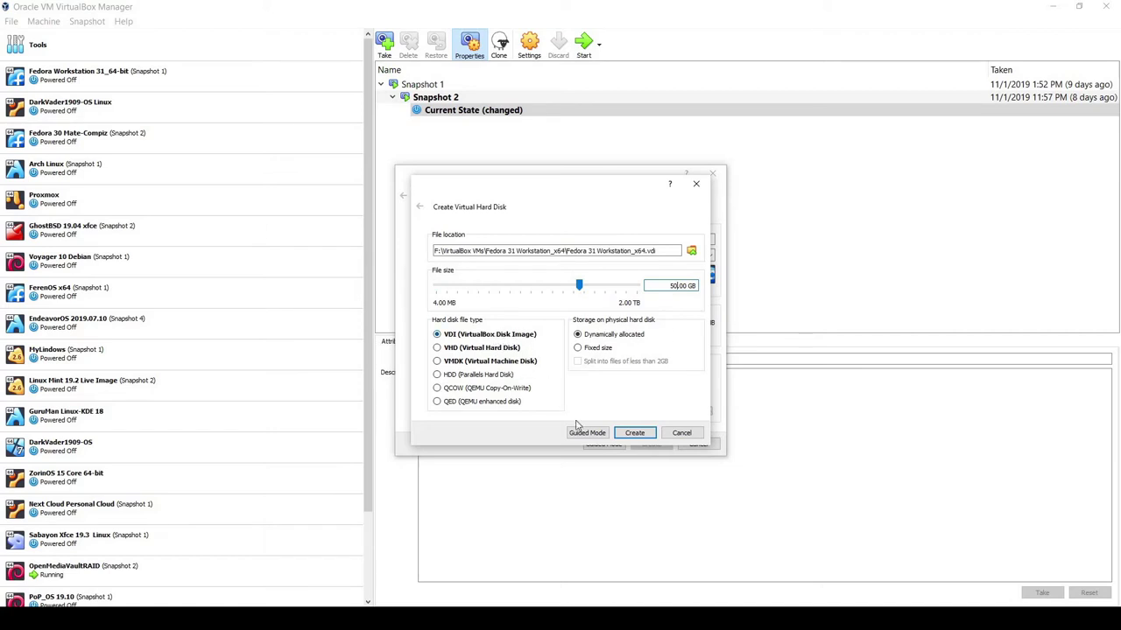
pyautogui.click(634, 434)
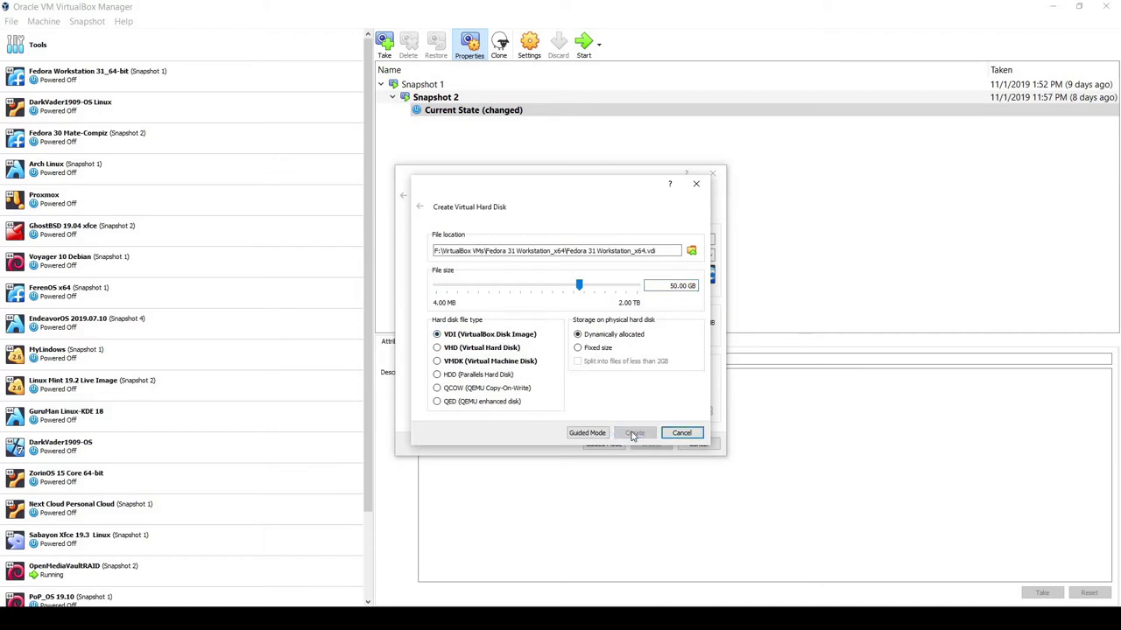
# Step: Remove Floppy from the boot order and move Hard Disk above Optical
pyautogui.click(529, 43)
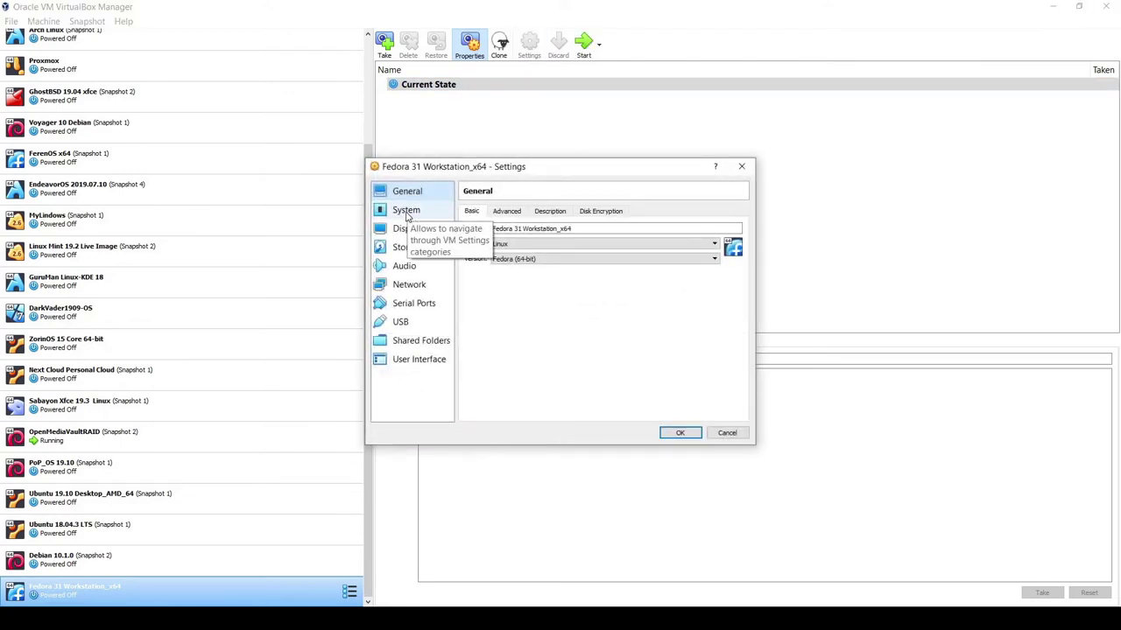
pyautogui.click(406, 213)
pyautogui.click(531, 257)
pyautogui.click(569, 283)
pyautogui.click(600, 258)
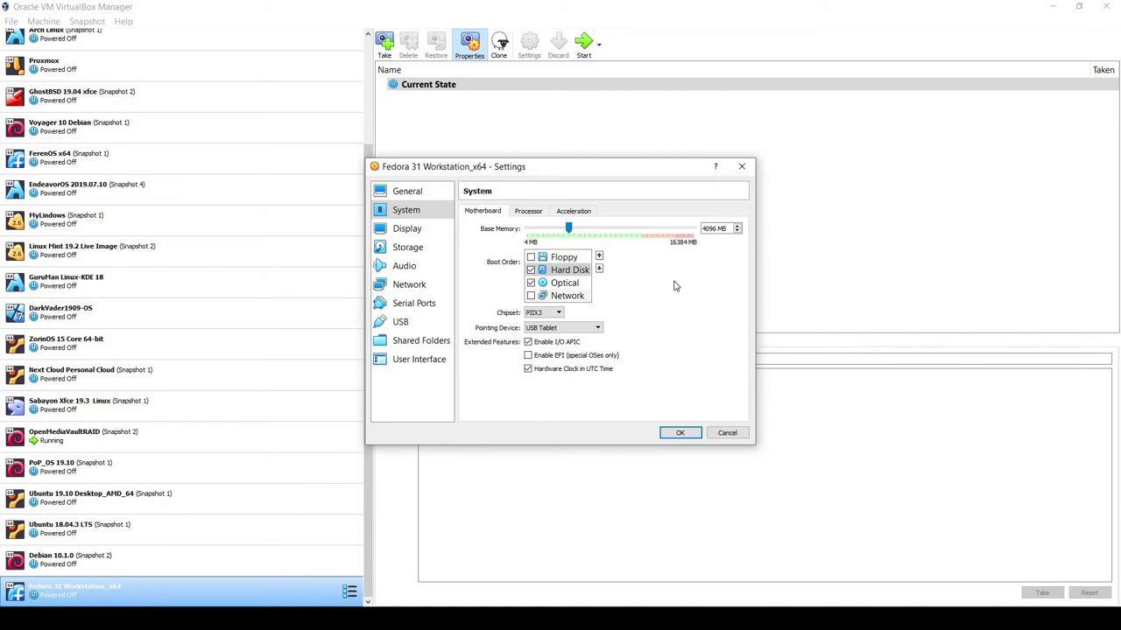
# Step: Set video memory to 128 MB and the graphics controller to VBoxVGA
pyautogui.click(405, 231)
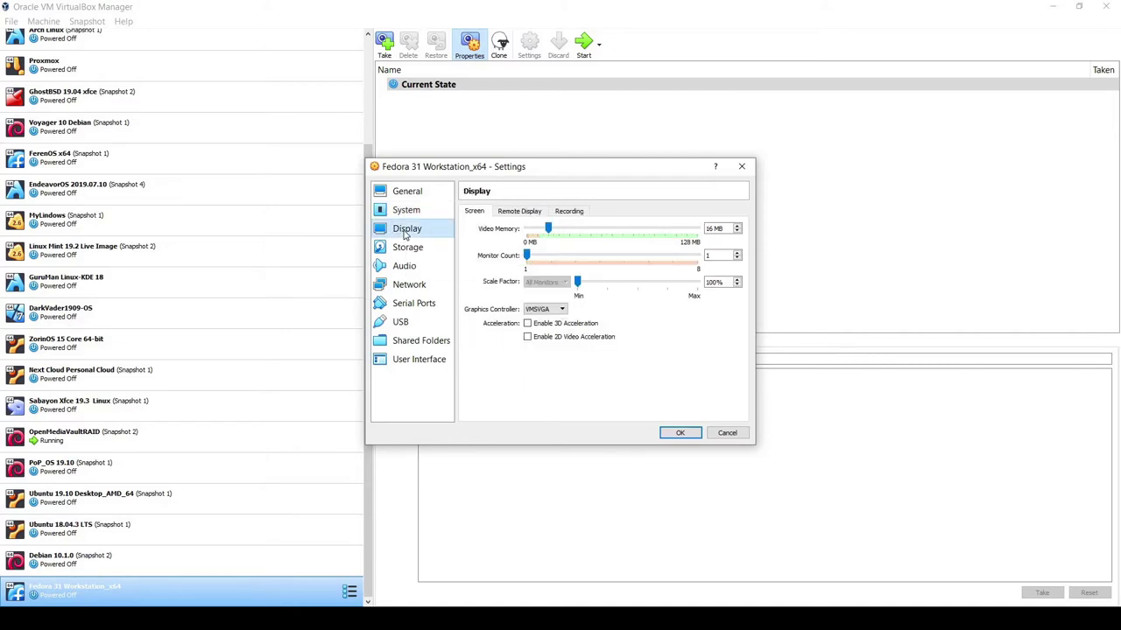
pyautogui.moveTo(548, 230); pyautogui.dragTo(707, 232)
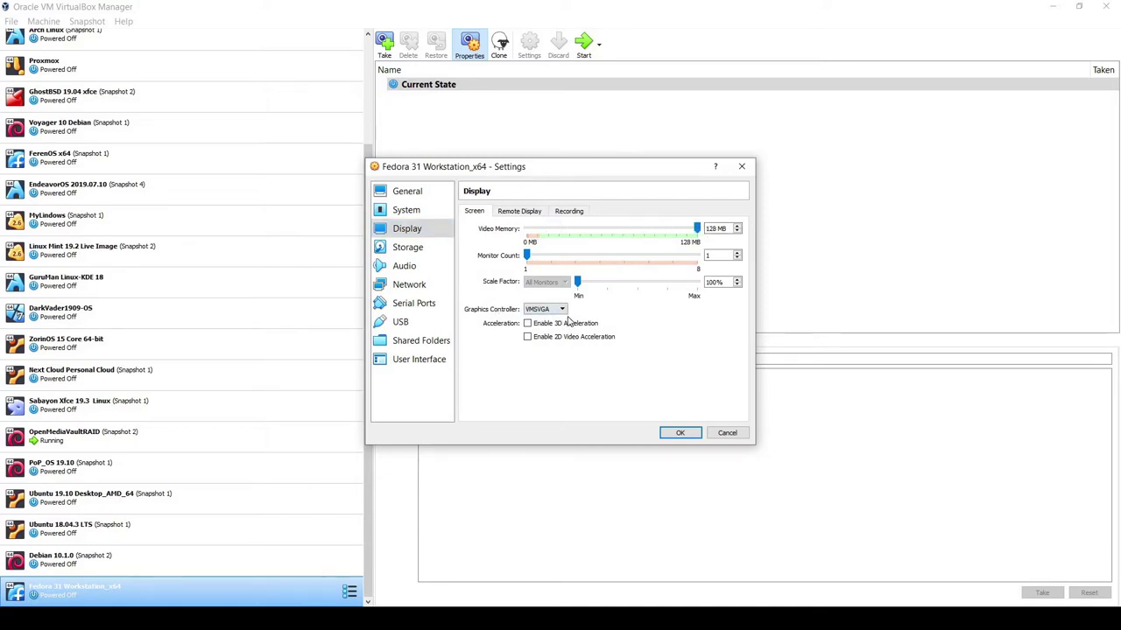
pyautogui.click(558, 310)
pyautogui.click(554, 327)
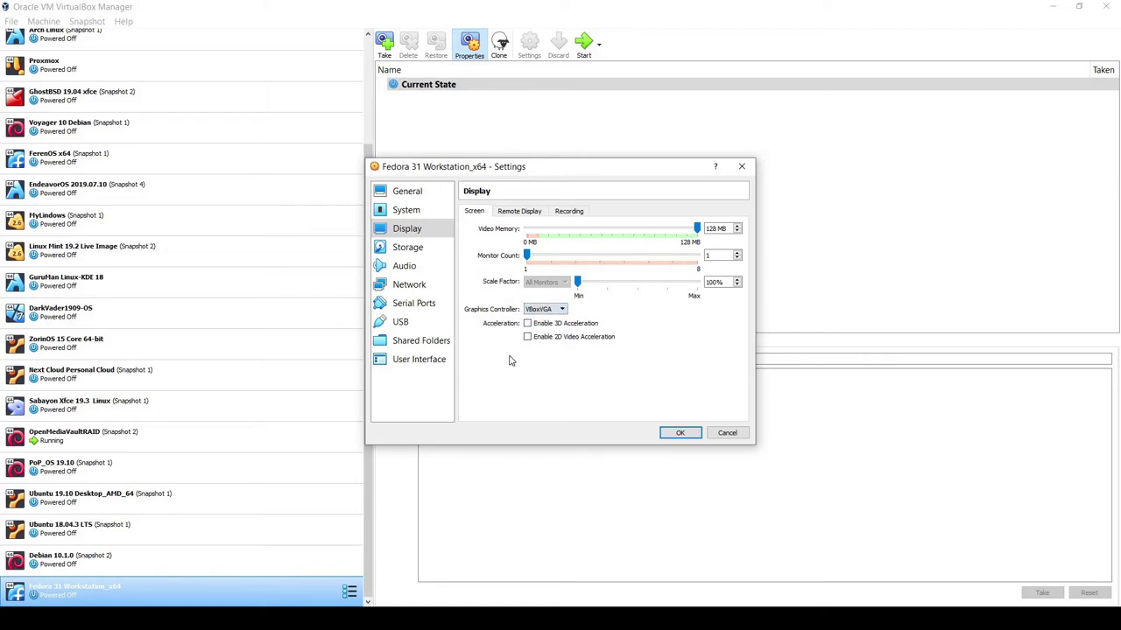
pyautogui.click(410, 254)
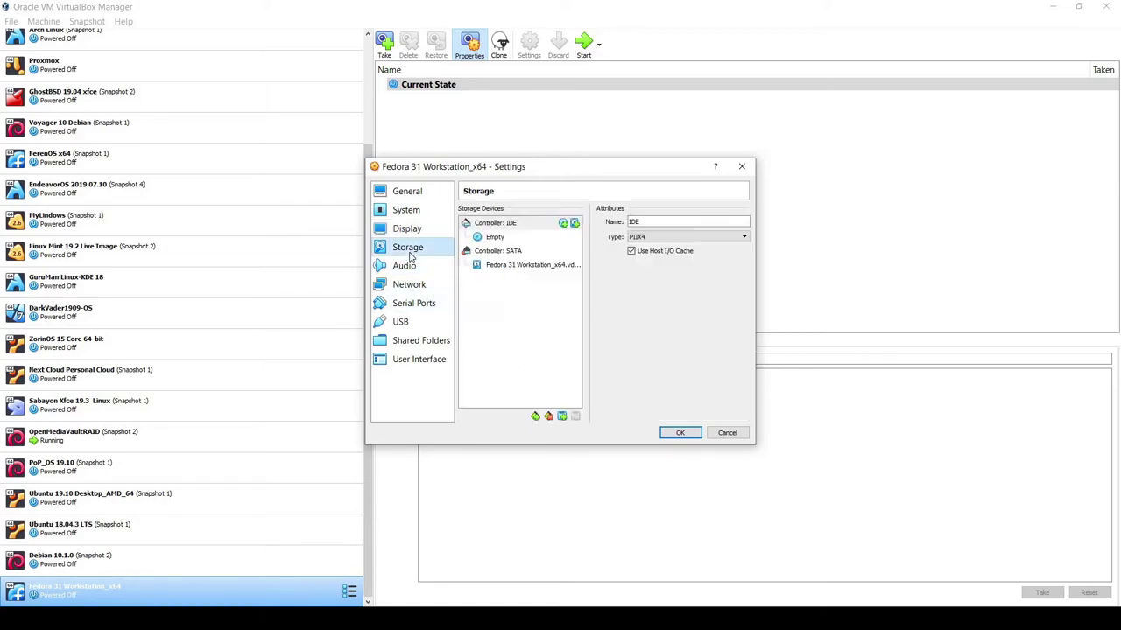
# Step: Attach Fedora-Workstation-Live-x86_64-31-1.9.iso to the empty IDE optical drive
pyautogui.click(494, 239)
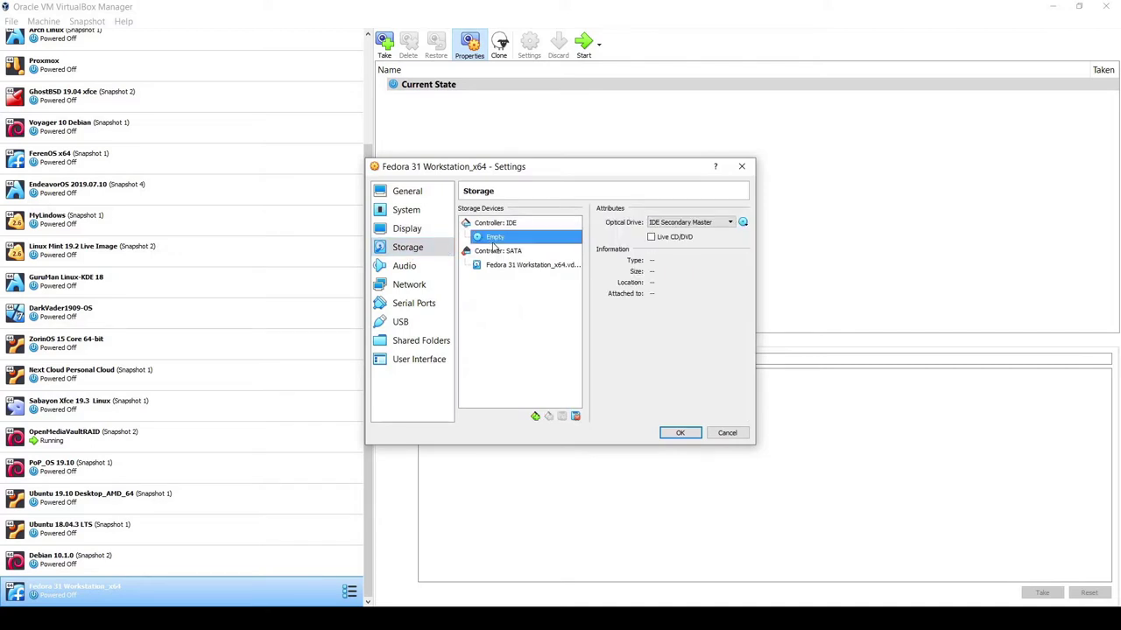
pyautogui.click(743, 223)
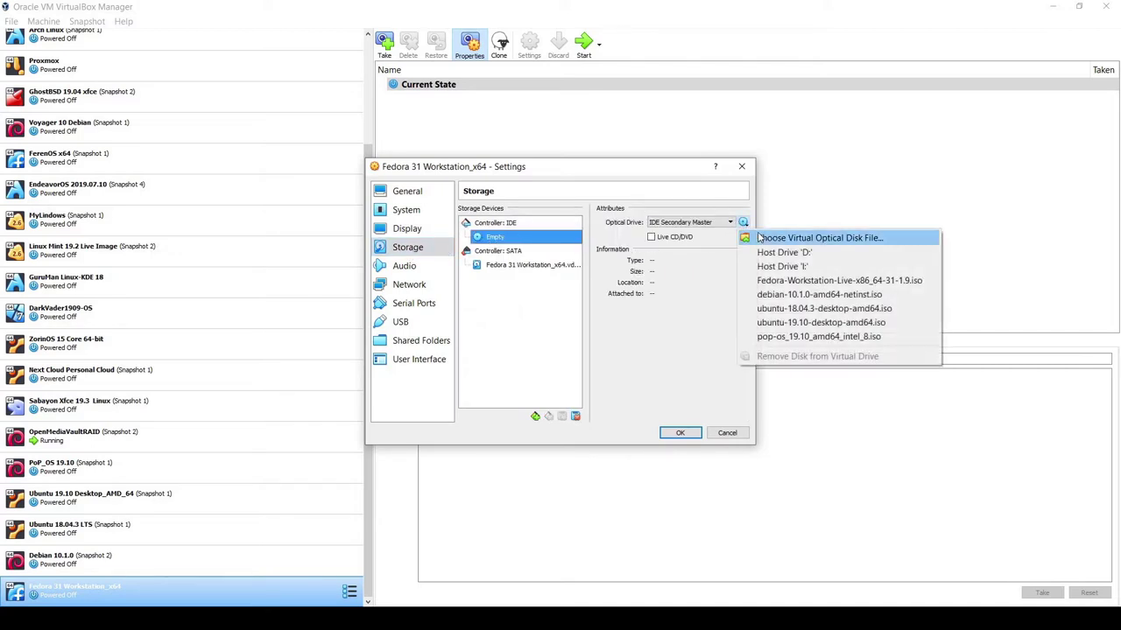
pyautogui.click(764, 238)
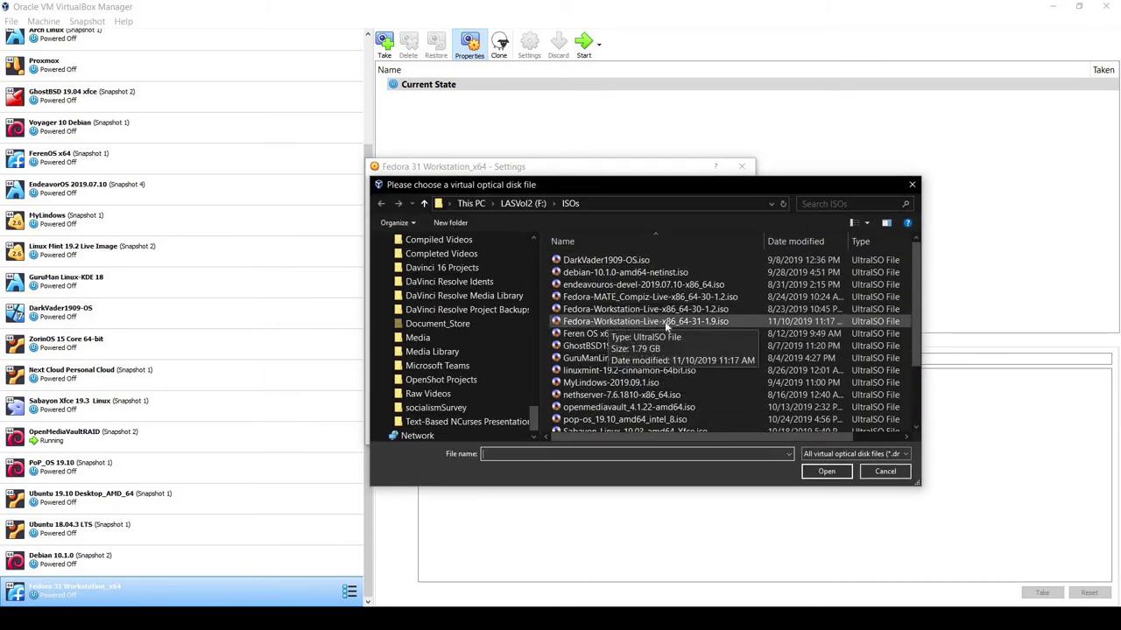
pyautogui.click(705, 322)
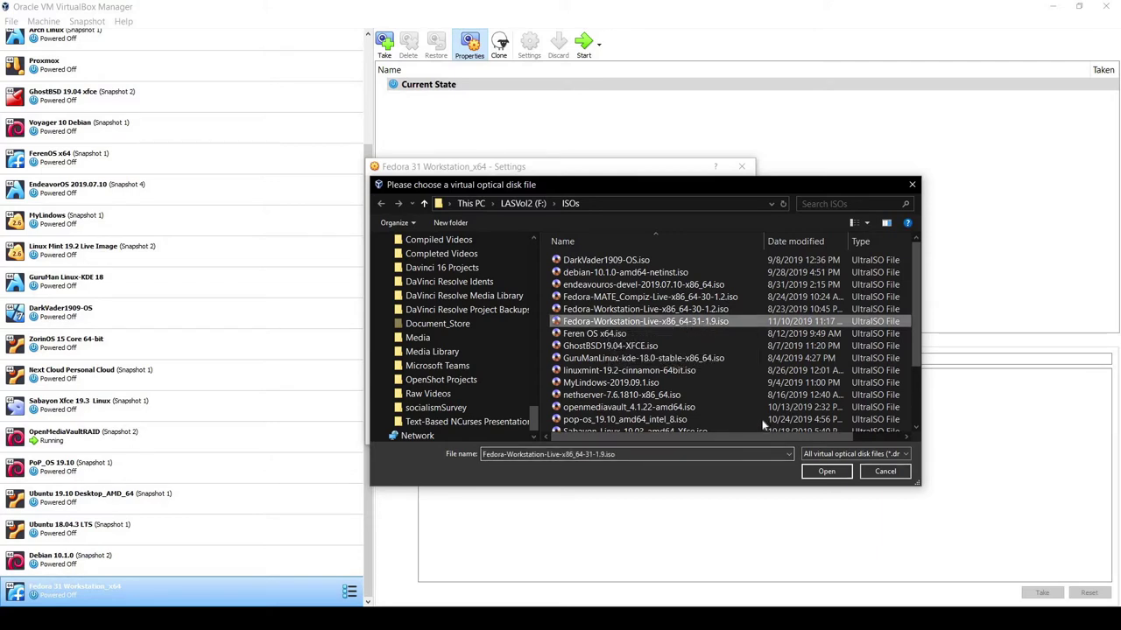
pyautogui.click(824, 473)
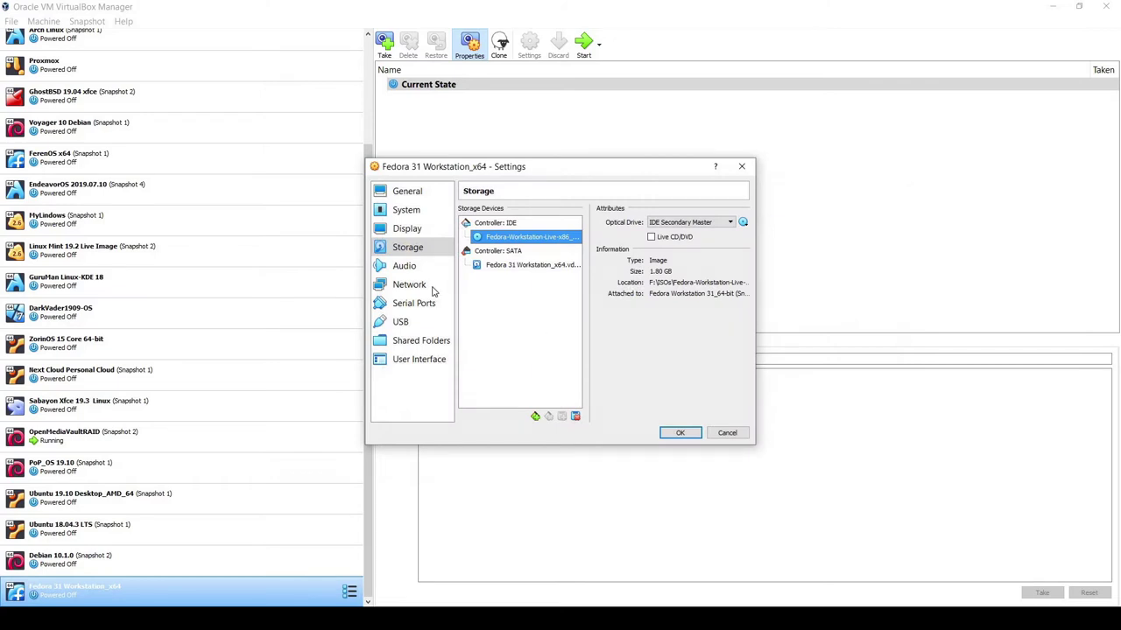
pyautogui.click(405, 267)
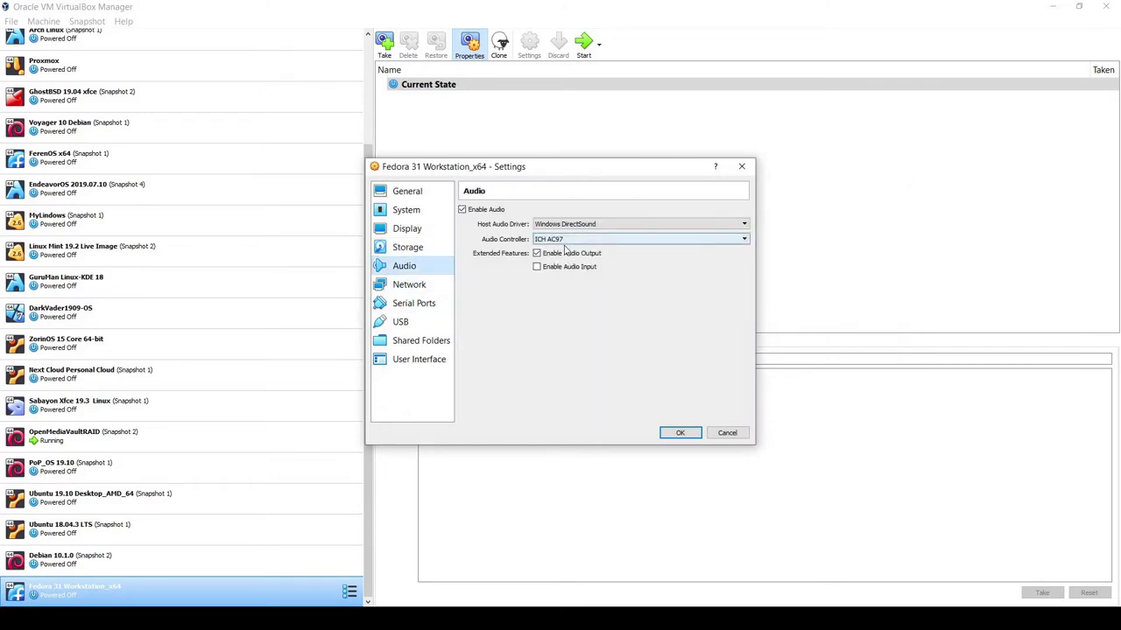
# Step: Attach the network adapter as a Bridged Adapter
pyautogui.click(409, 287)
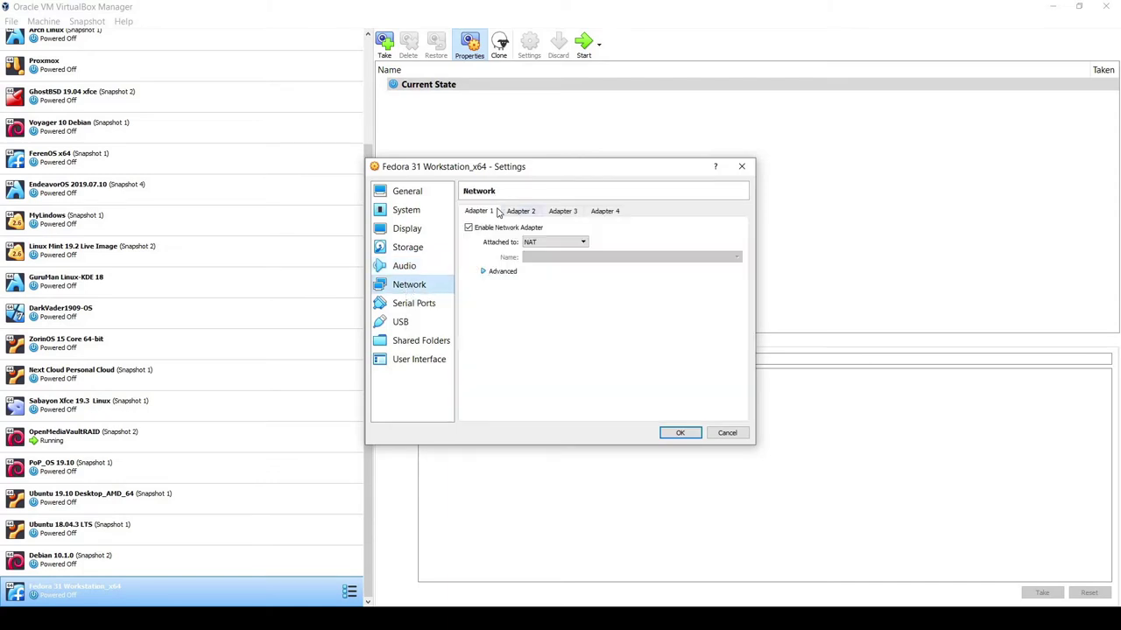
pyautogui.click(582, 243)
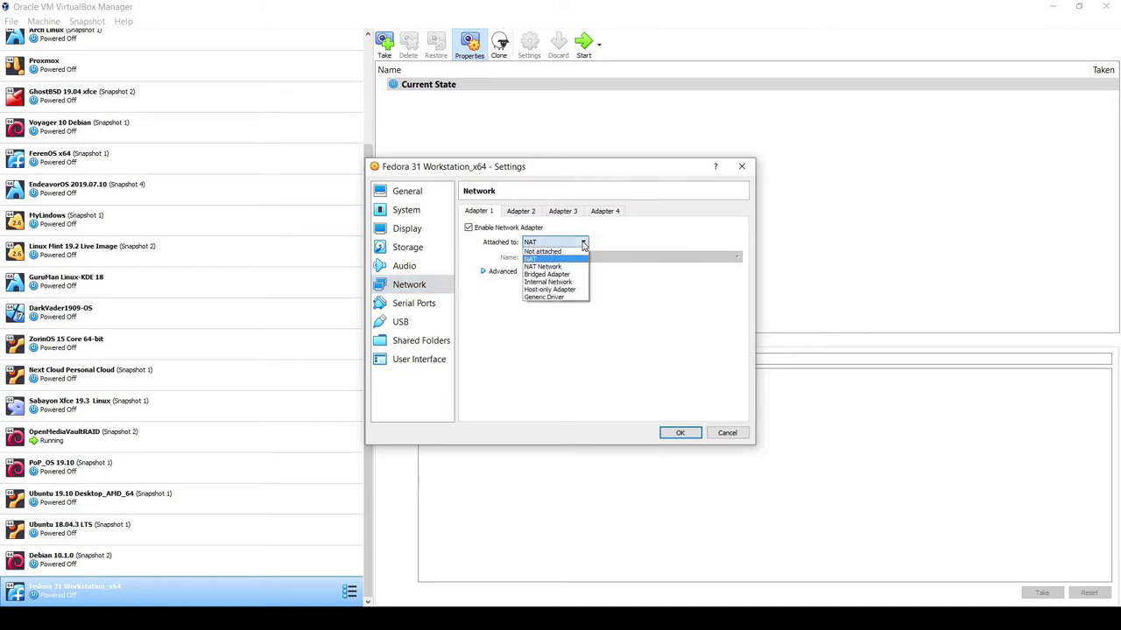
pyautogui.click(571, 274)
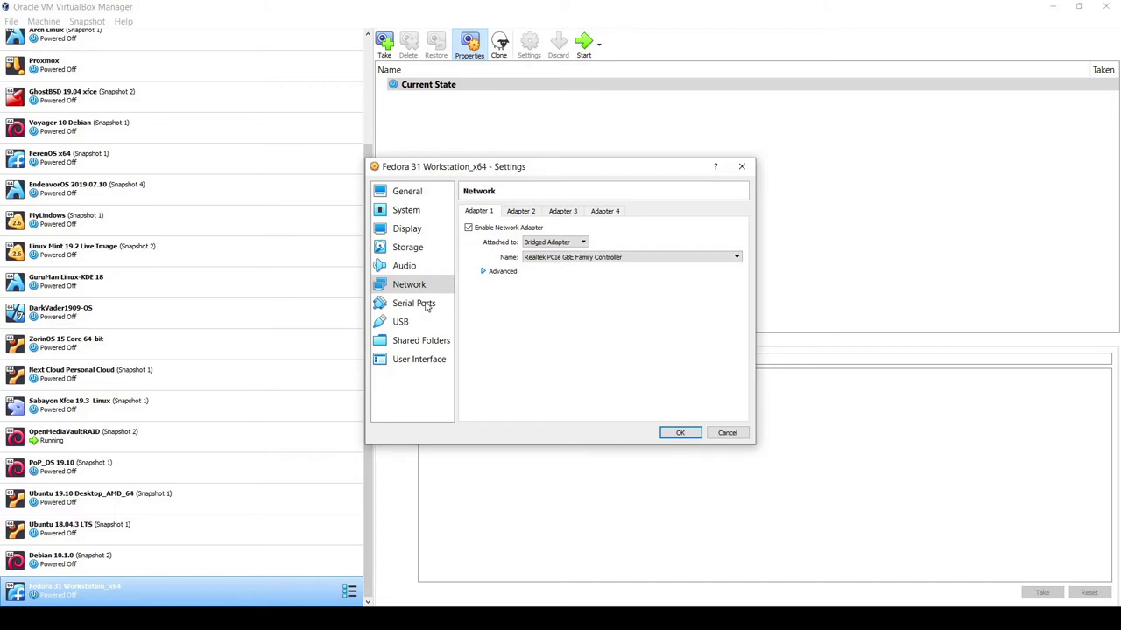
# Step: Switch USB to the USB 3.0 (xHCI) controller and save the settings
pyautogui.click(400, 323)
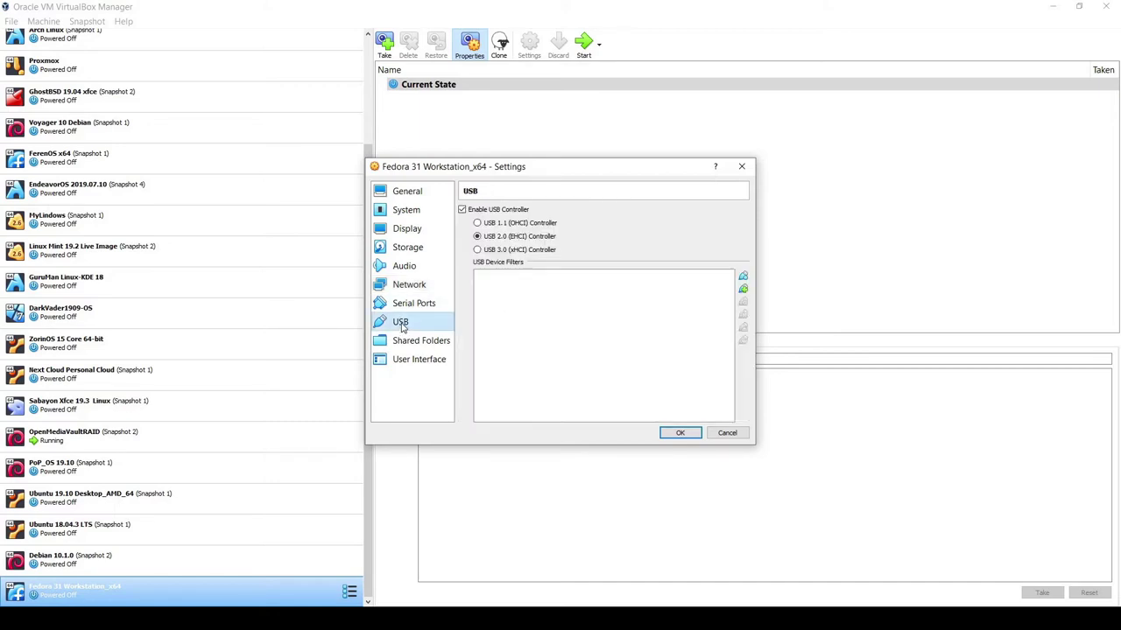
pyautogui.click(477, 249)
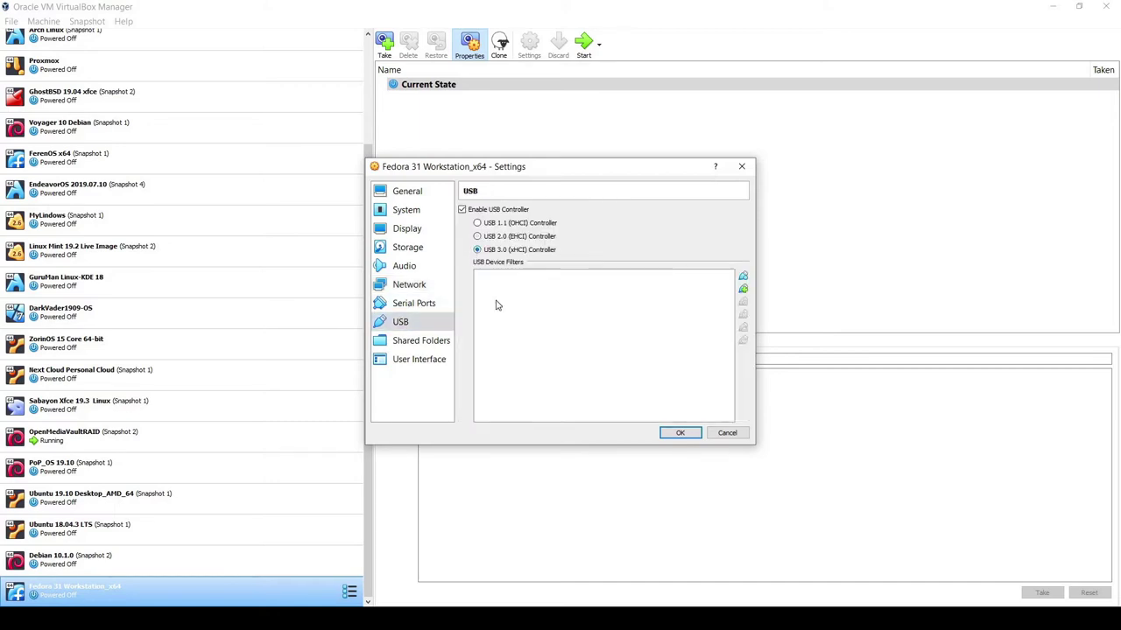
pyautogui.click(676, 433)
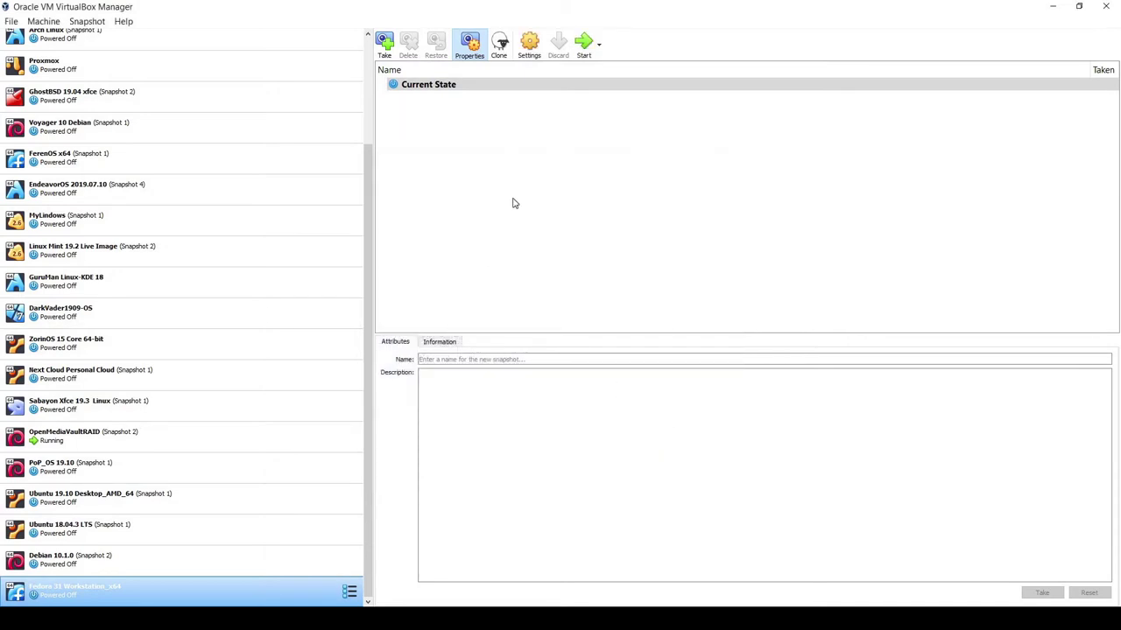
# Step: Start the Fedora VM and switch its window to full-screen with Host+F
pyautogui.click(584, 44)
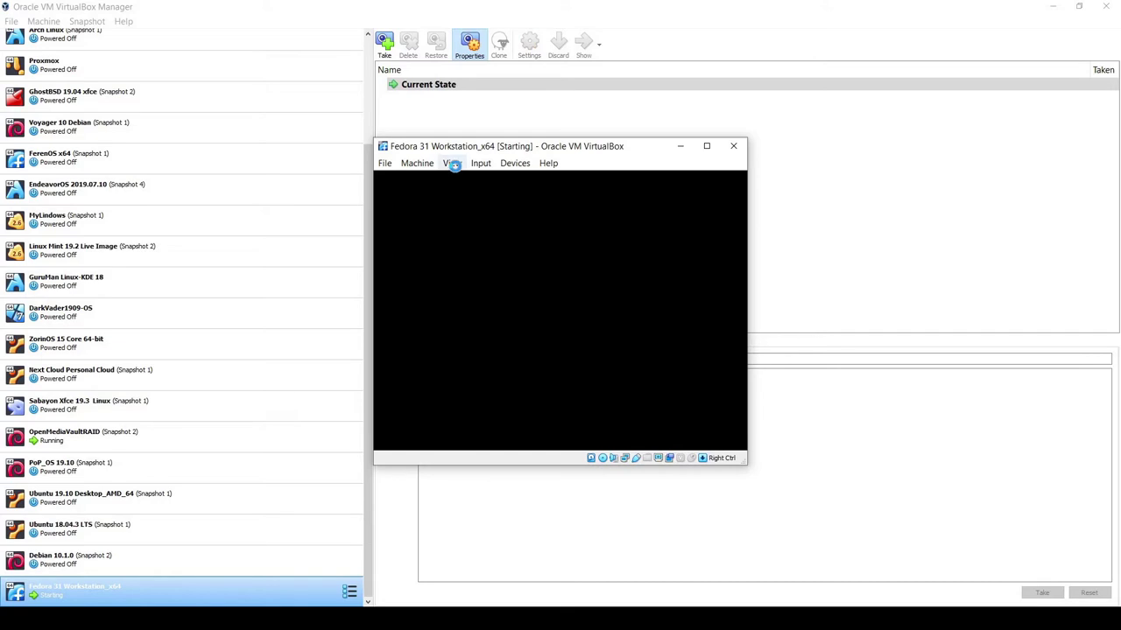
pyautogui.click(452, 163)
pyautogui.press('Escape')
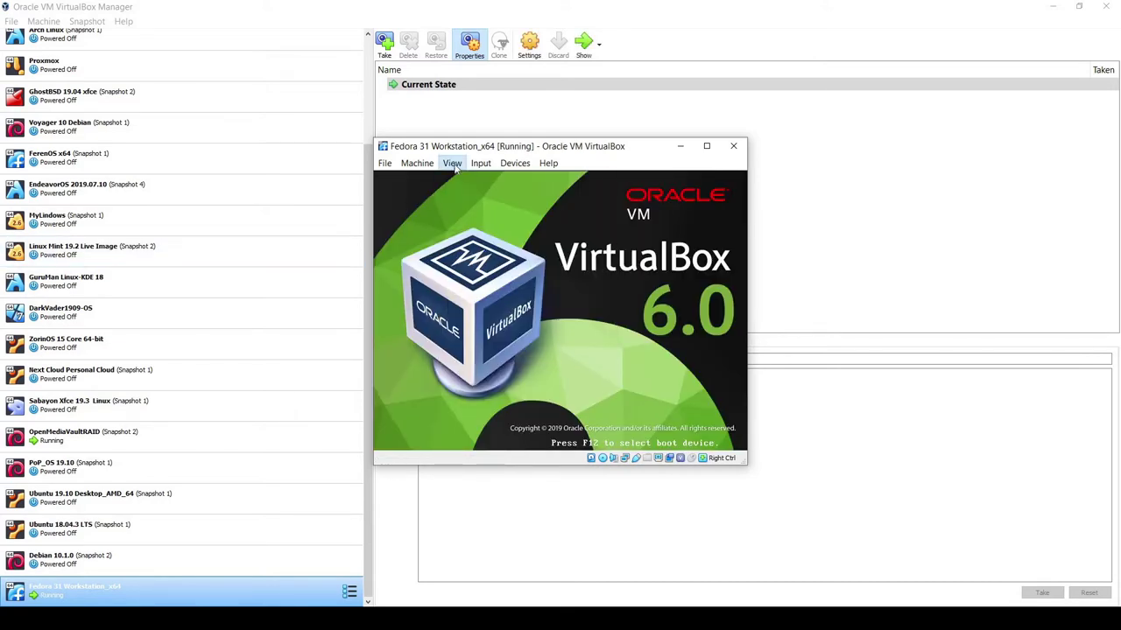
pyautogui.press('Control_R+f')
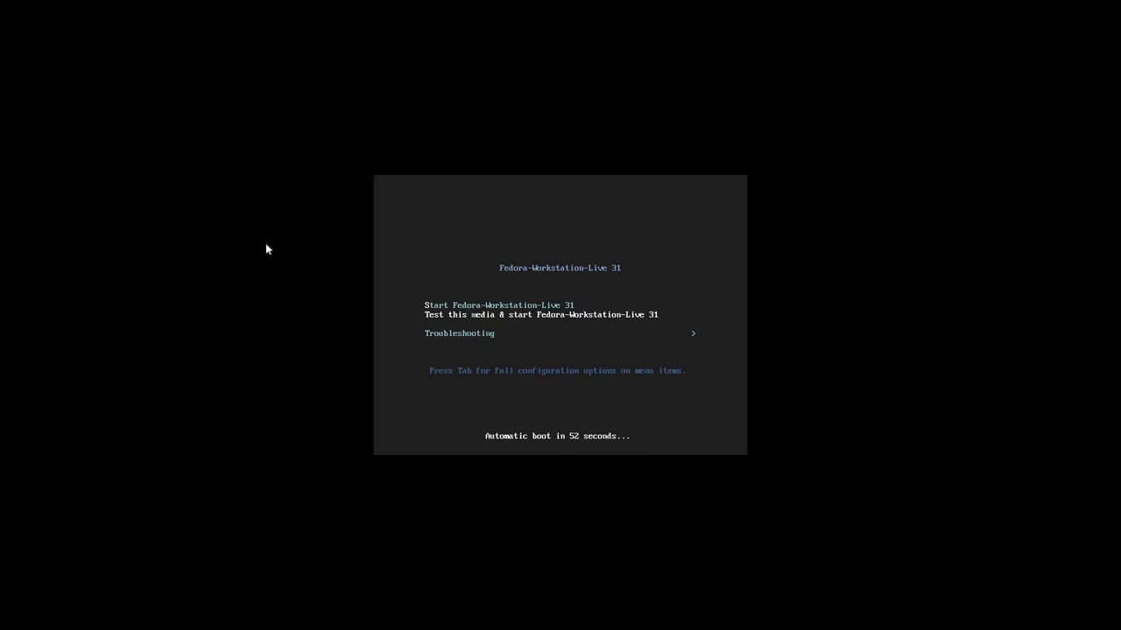
# Step: Boot the 'Test this media & start Fedora-Workstation-Live 31' entry from the boot menu
pyautogui.press('Down')
pyautogui.press('Up')
pyautogui.press('Return')
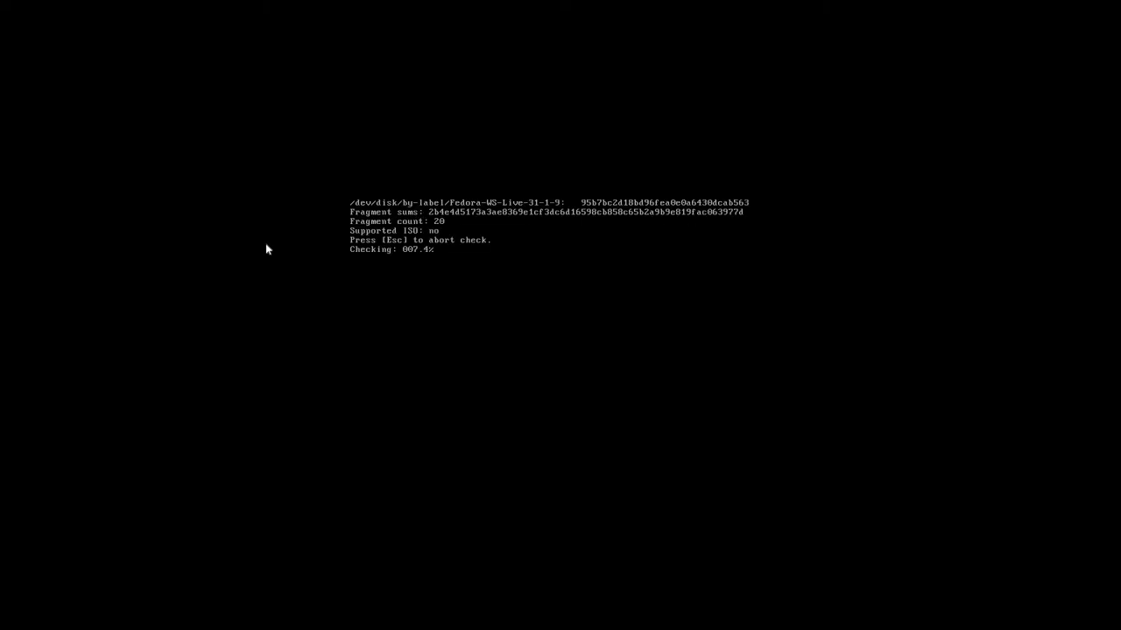
# Step: Abort the media check with Esc so Fedora boots to the live desktop
pyautogui.press('Escape')
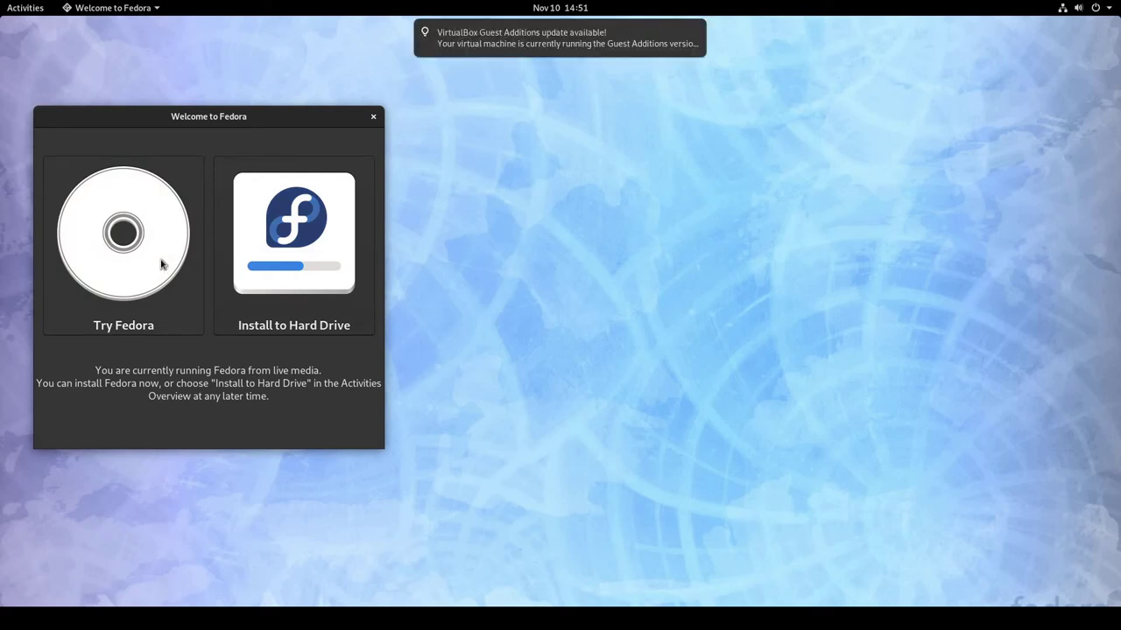
# Step: Launch Install to Hard Drive, then open and close the Activities overview while it loads
pyautogui.click(325, 283)
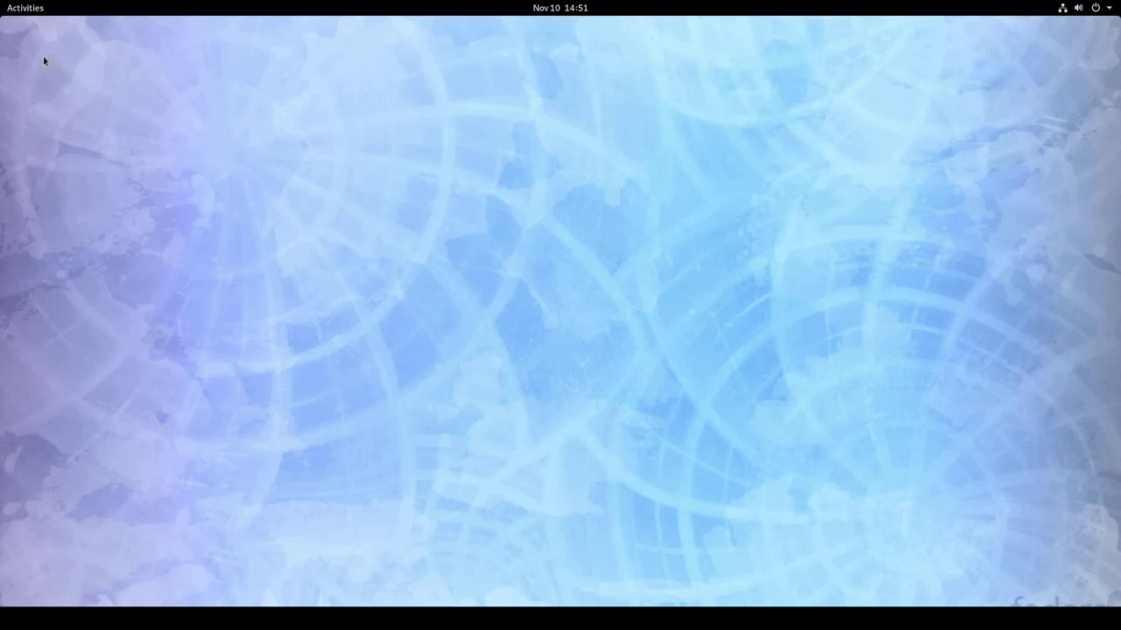
pyautogui.click(27, 9)
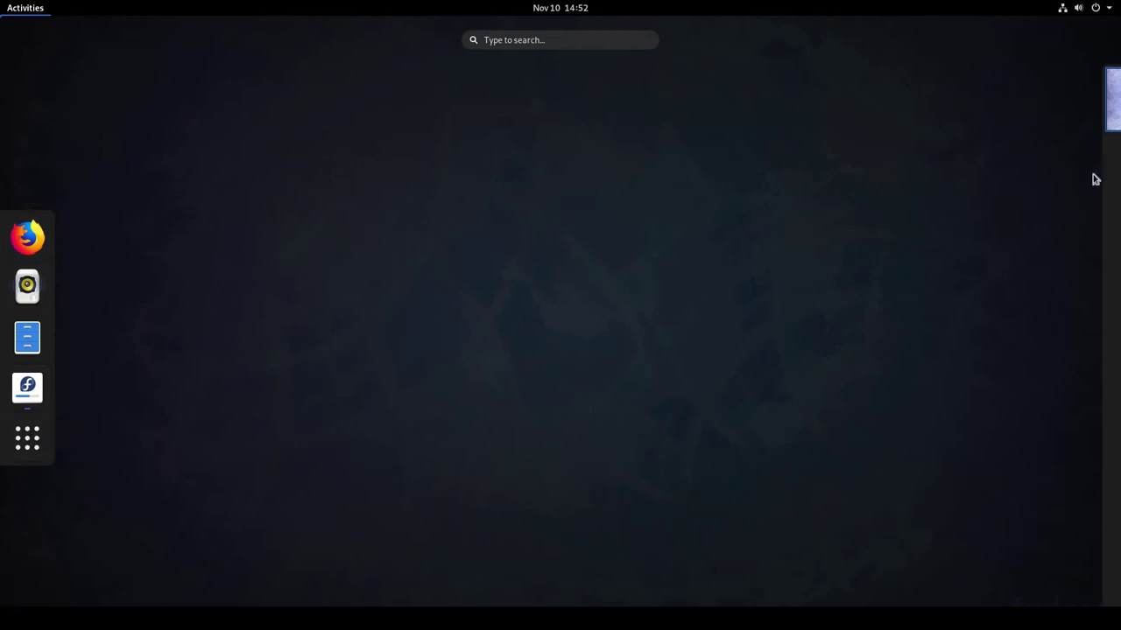
pyautogui.moveTo(1111, 105)
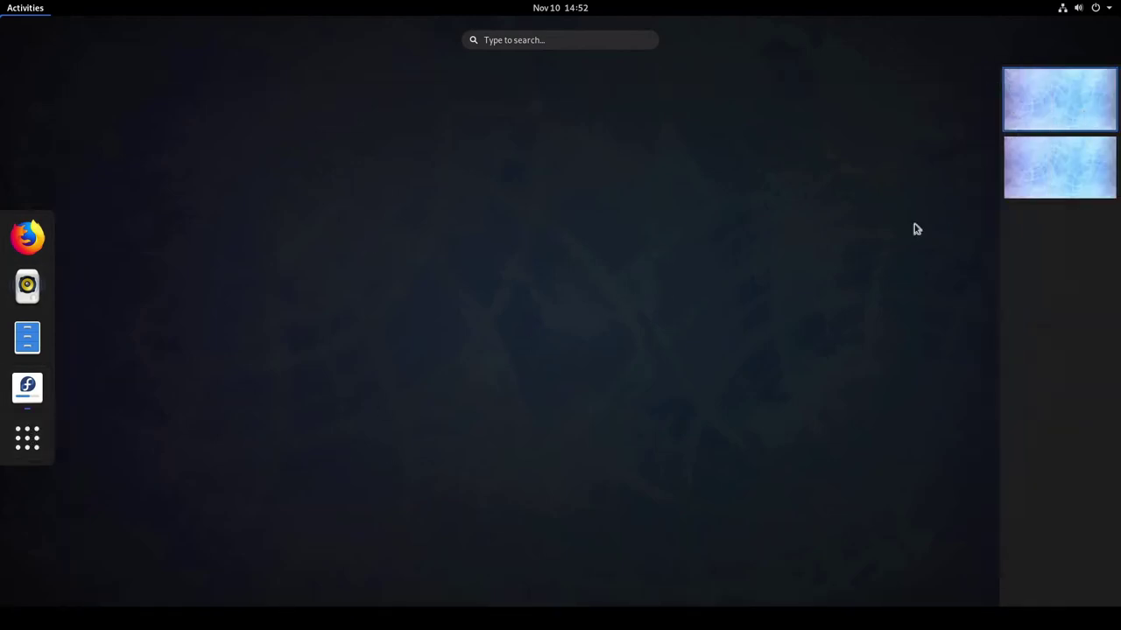
pyautogui.click(985, 176)
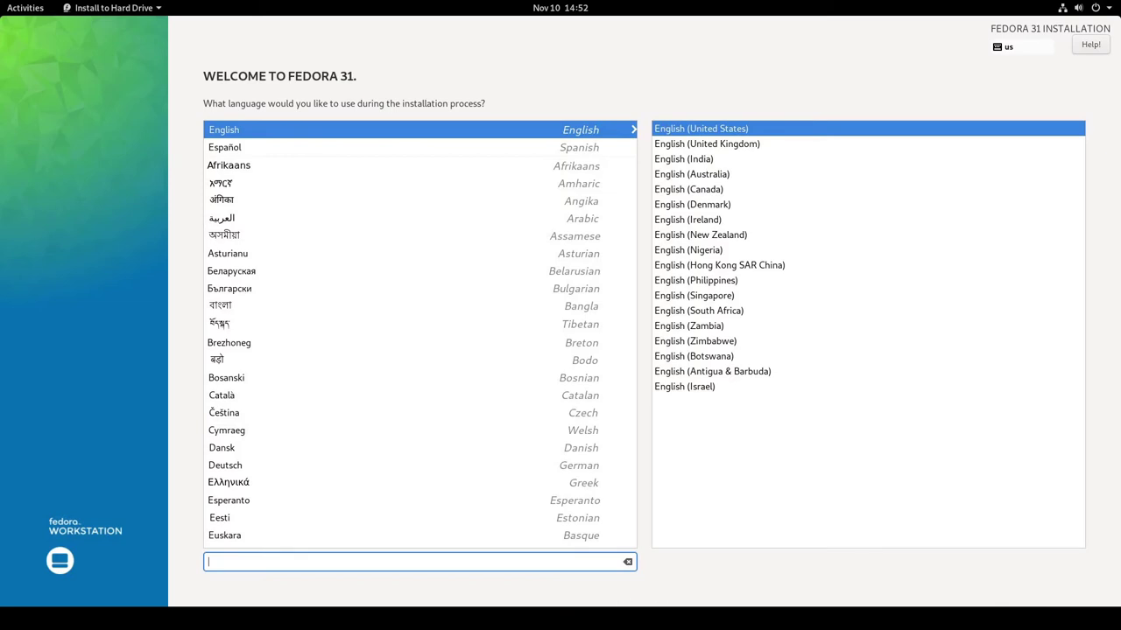
# Step: Continue with English (United States) as the installation language
pyautogui.click(910, 520)
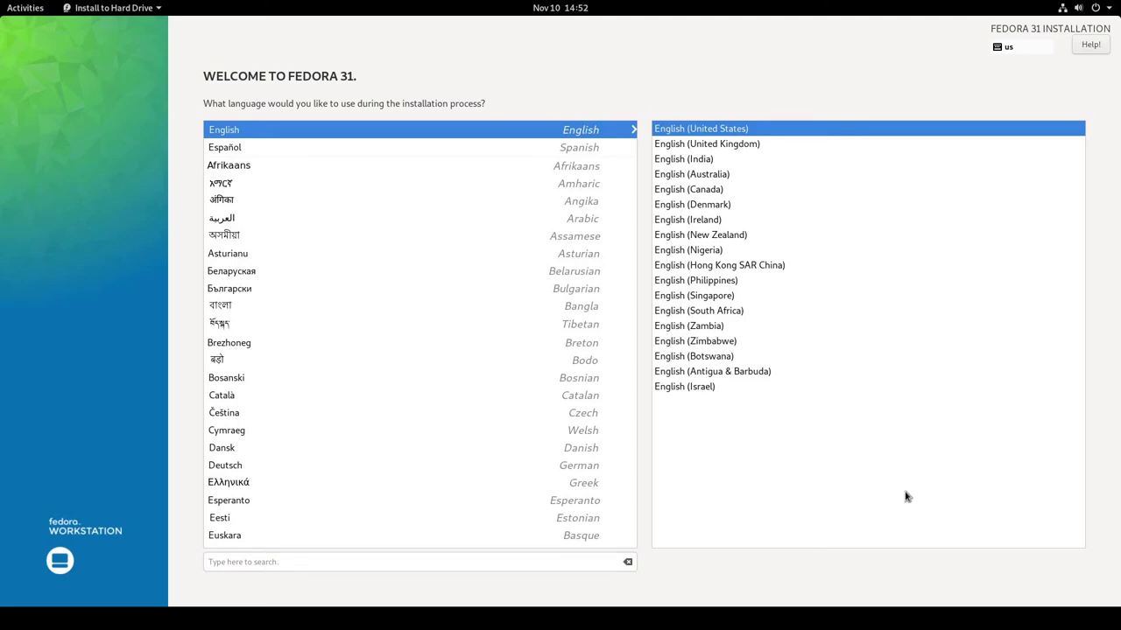
pyautogui.press('Return')
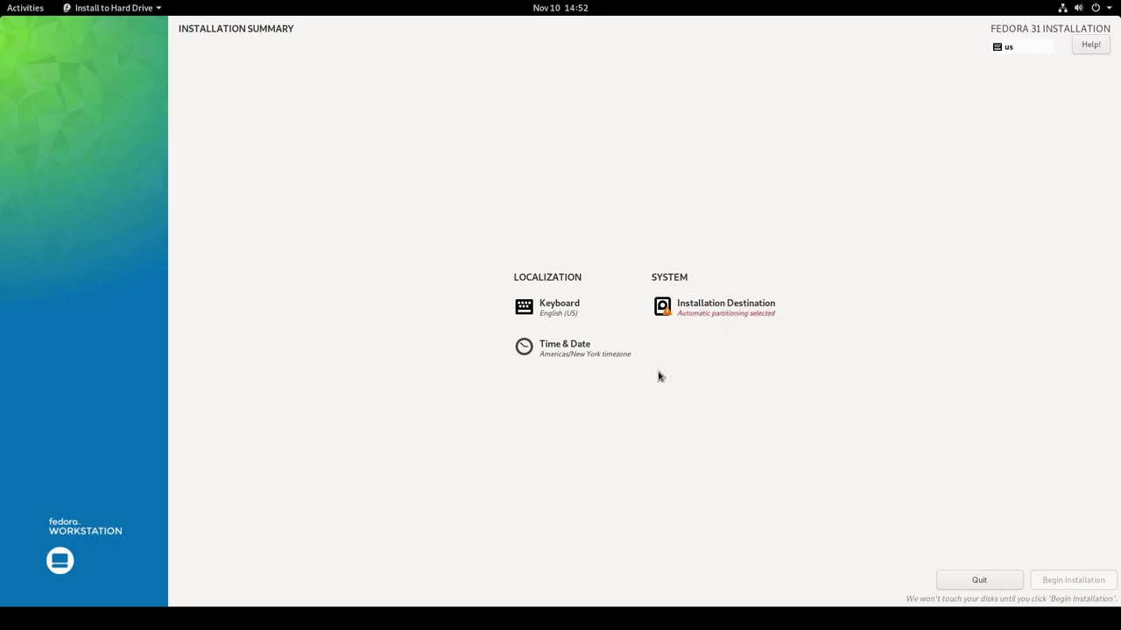
# Step: Select the 50 GiB ATA VBOX HARDDISK as destination with Encrypt my data enabled
pyautogui.click(712, 305)
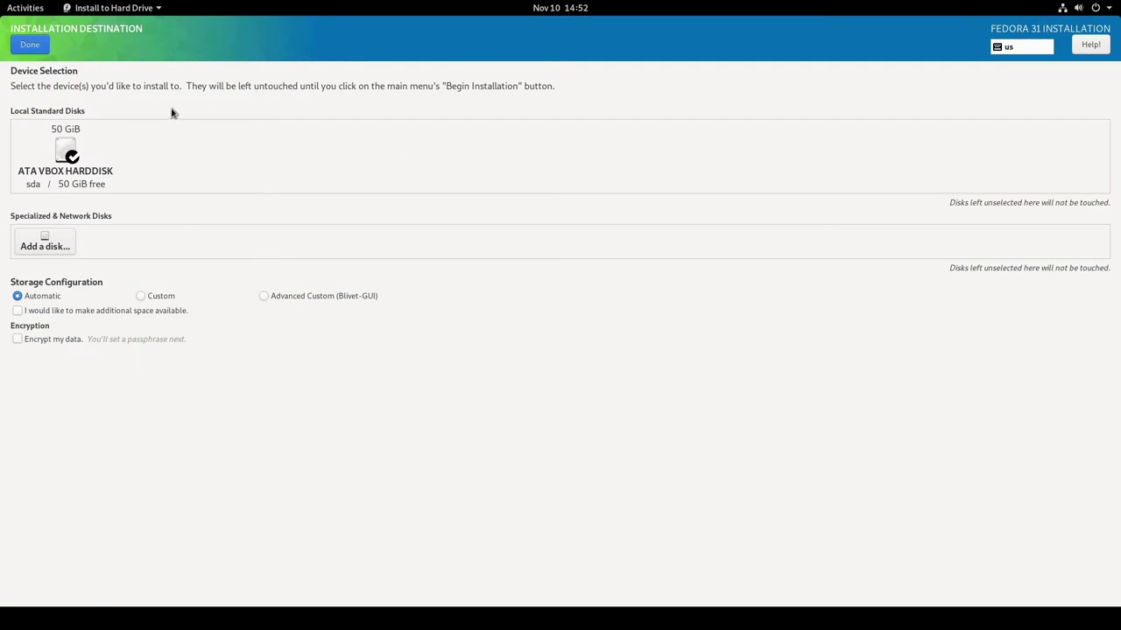
pyautogui.click(71, 163)
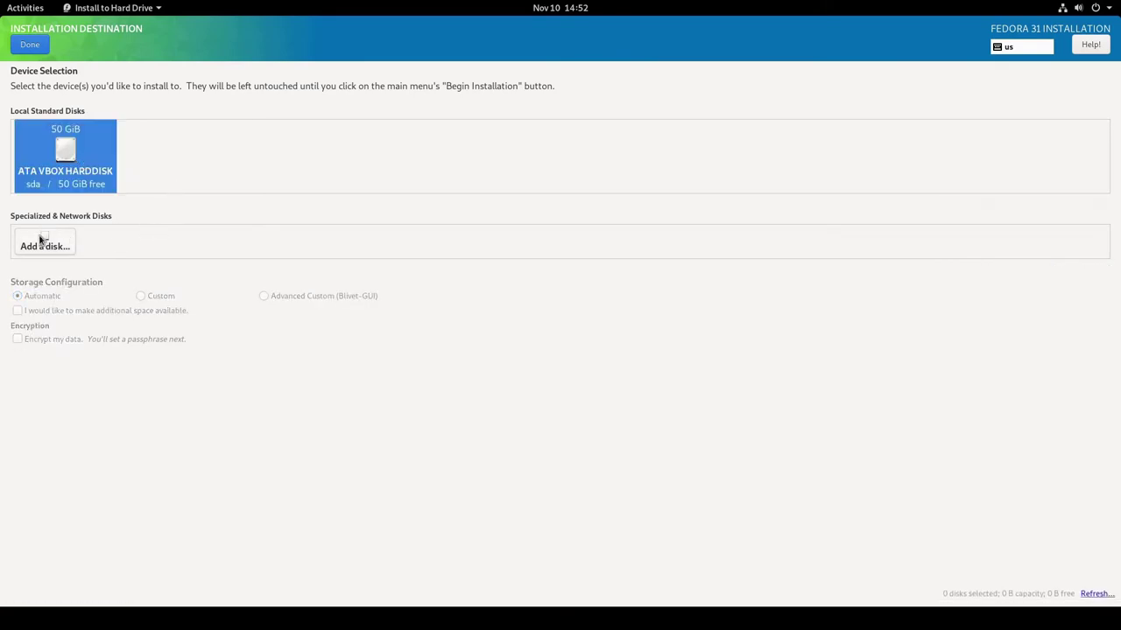
pyautogui.click(68, 179)
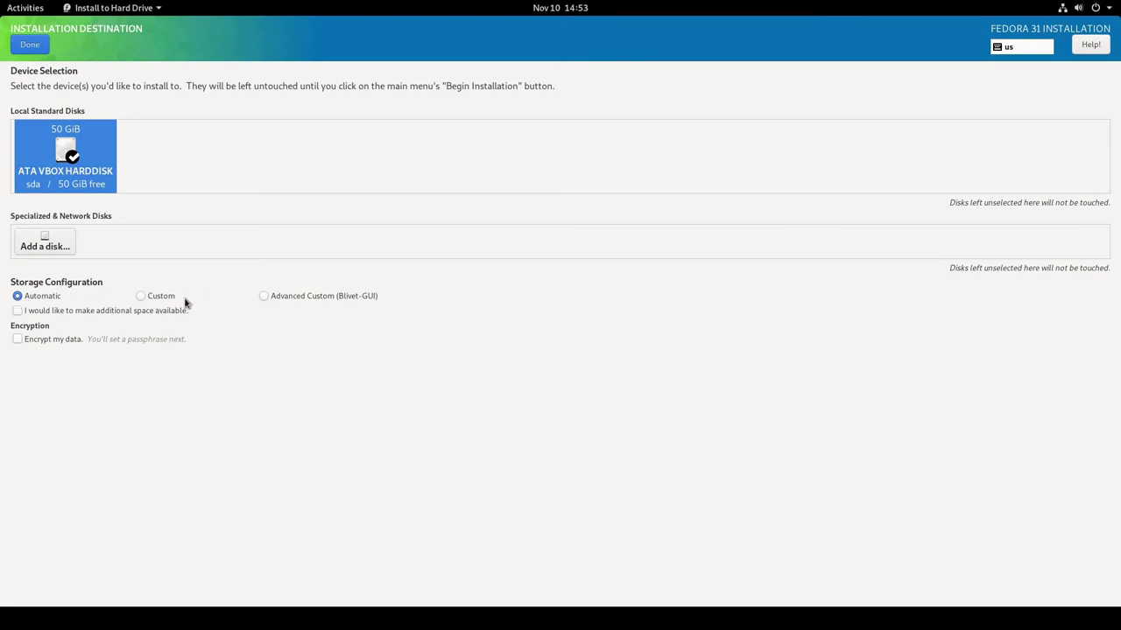
pyautogui.click(17, 341)
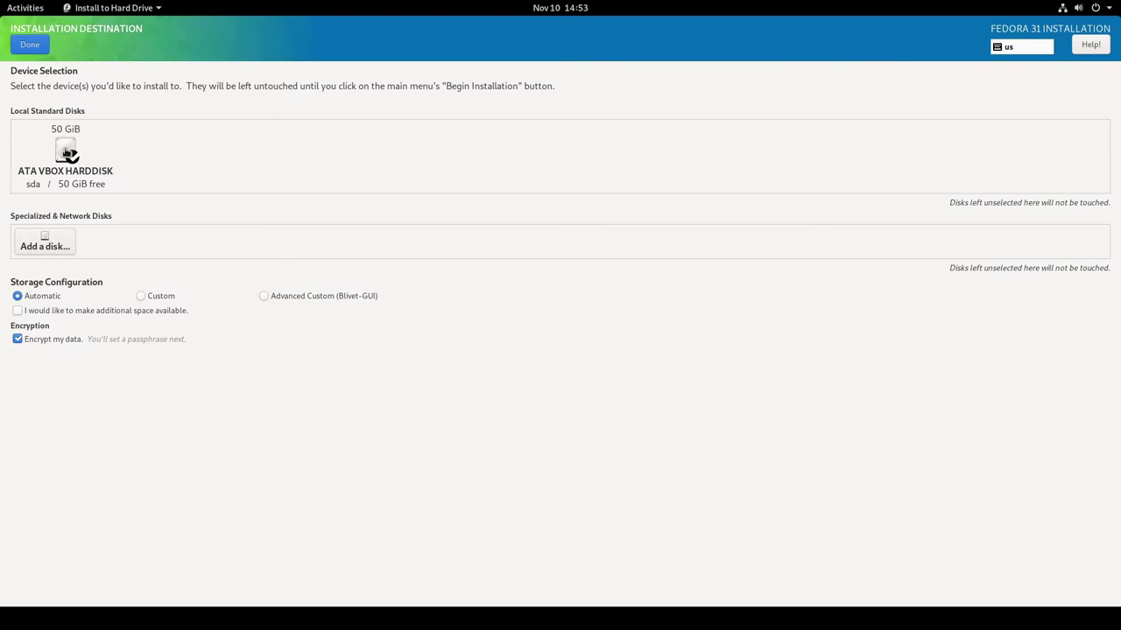
pyautogui.click(26, 46)
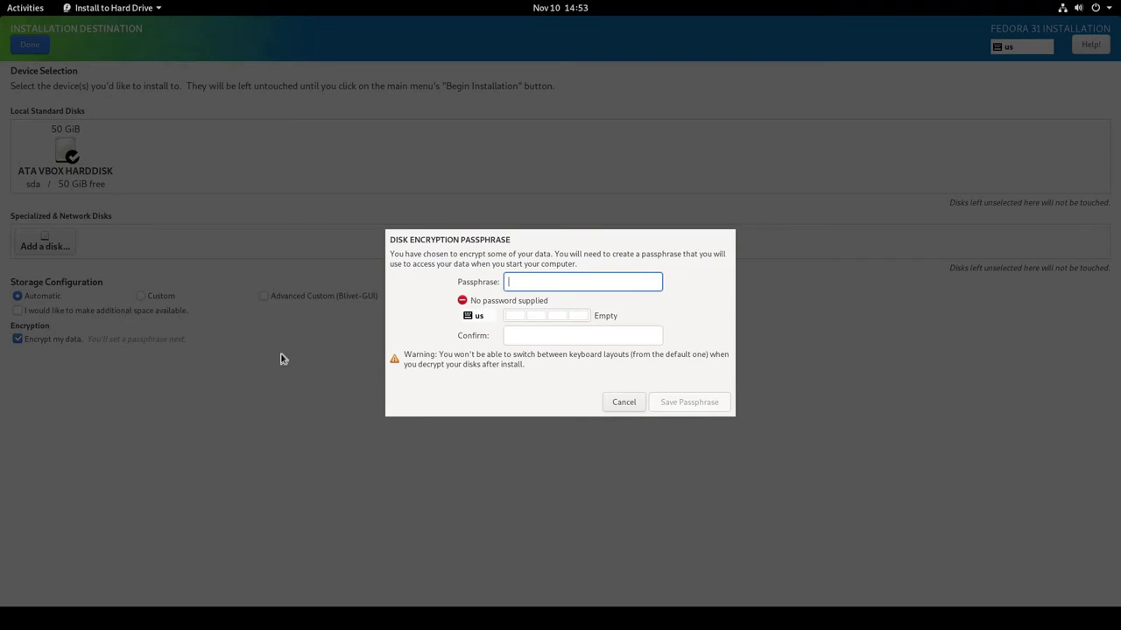
# Step: Enter and confirm a strong disk encryption passphrase, save it and return to the summary
pyautogui.write('**************')
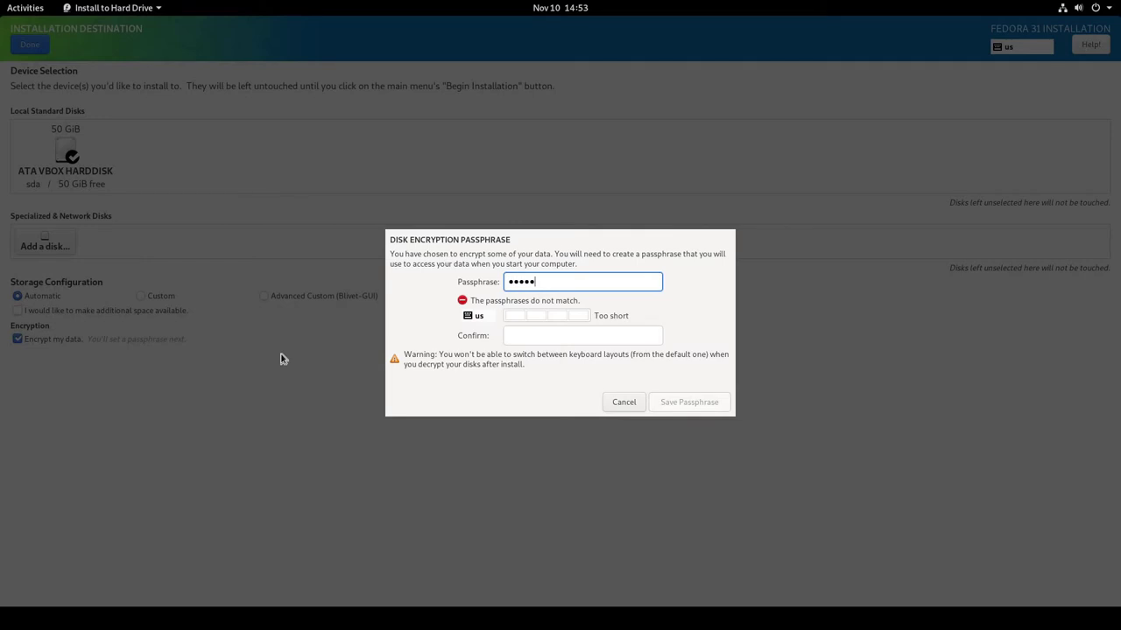
pyautogui.write('***')
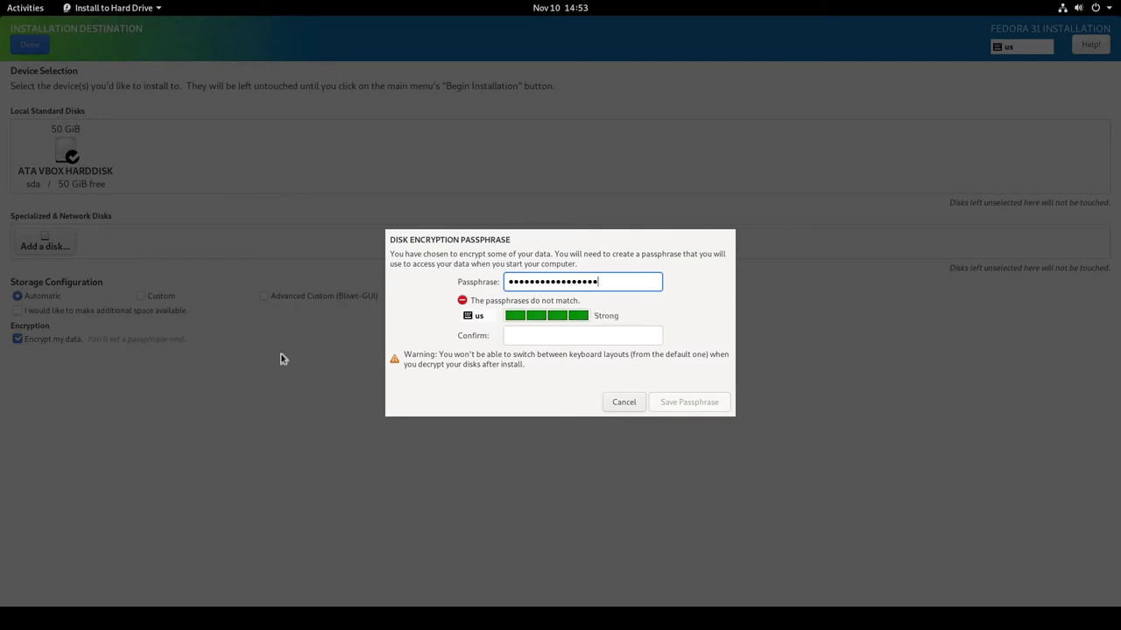
pyautogui.press('Tab')
pyautogui.write('*********')
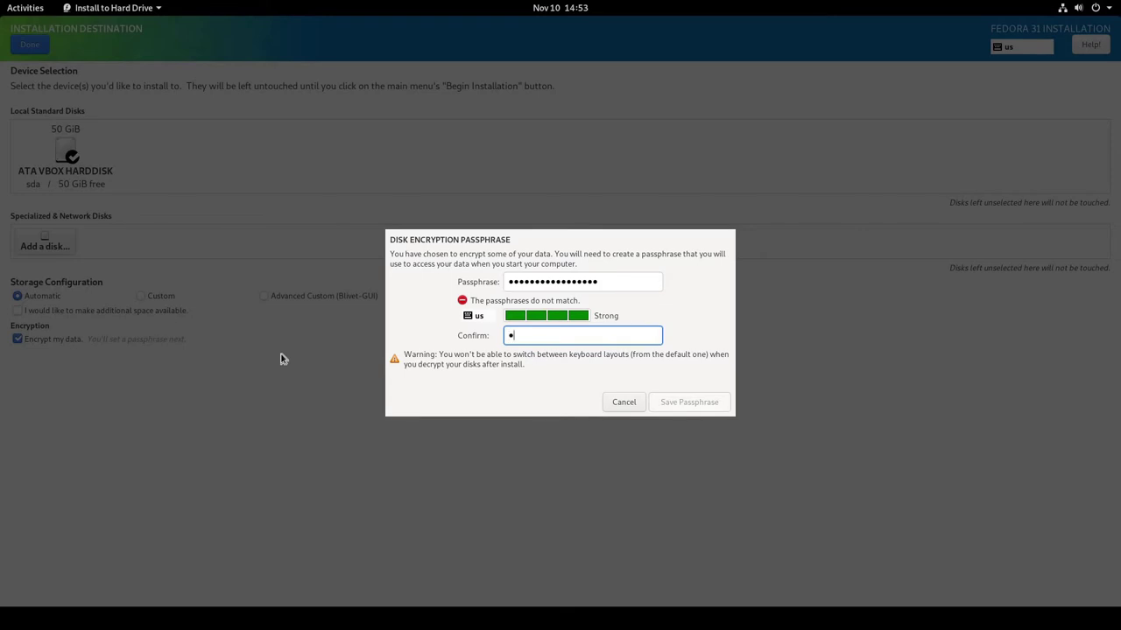
pyautogui.write('********')
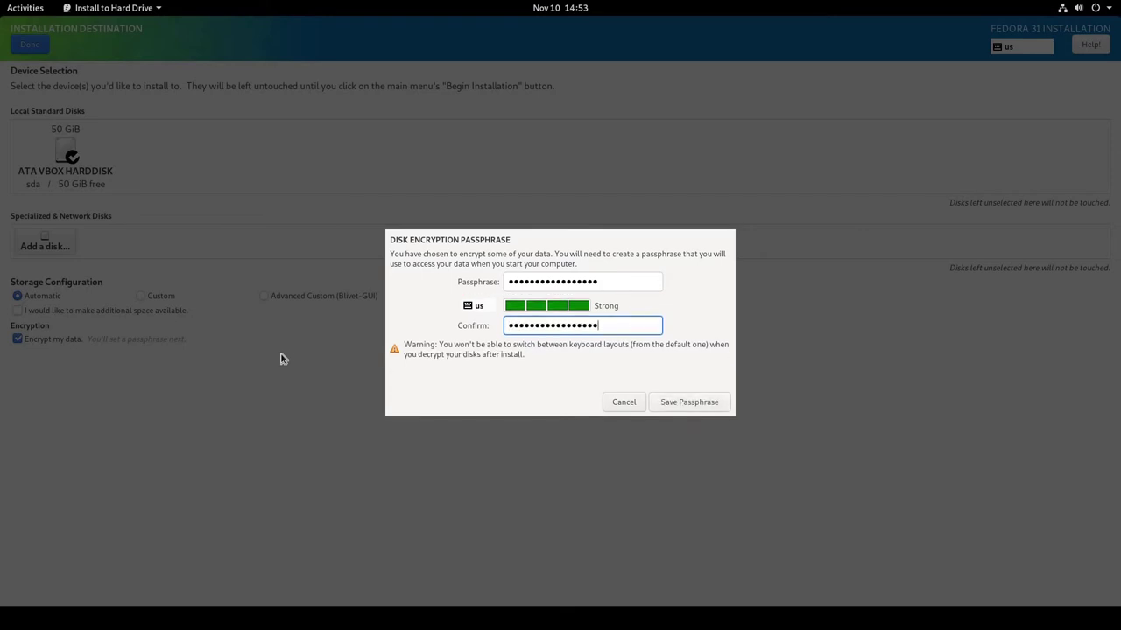
pyautogui.click(660, 403)
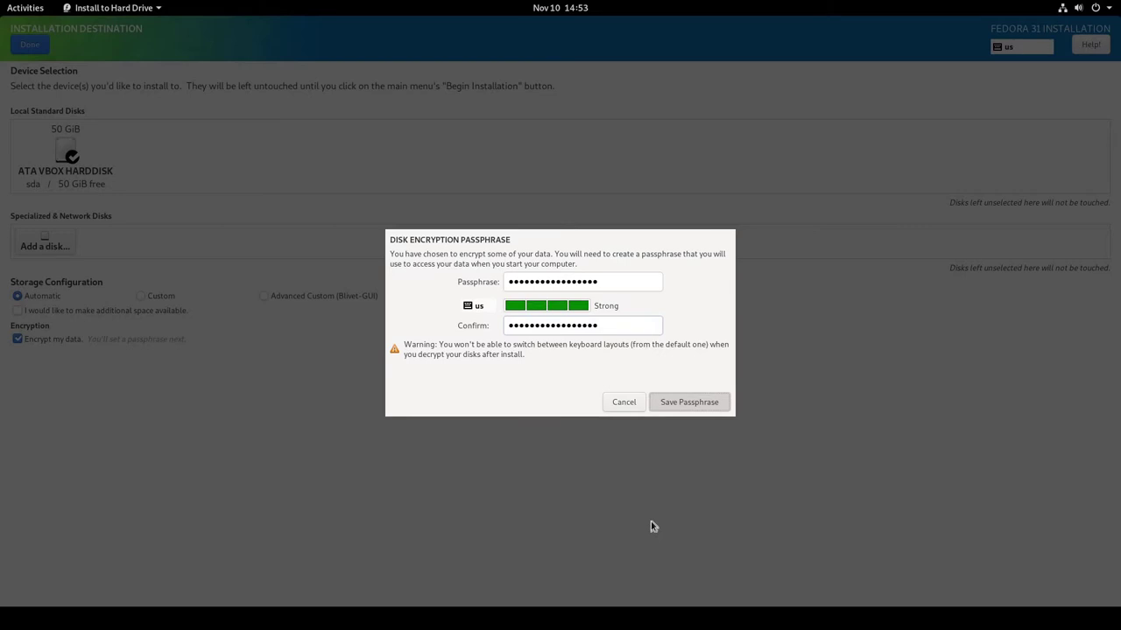
pyautogui.press('Return')
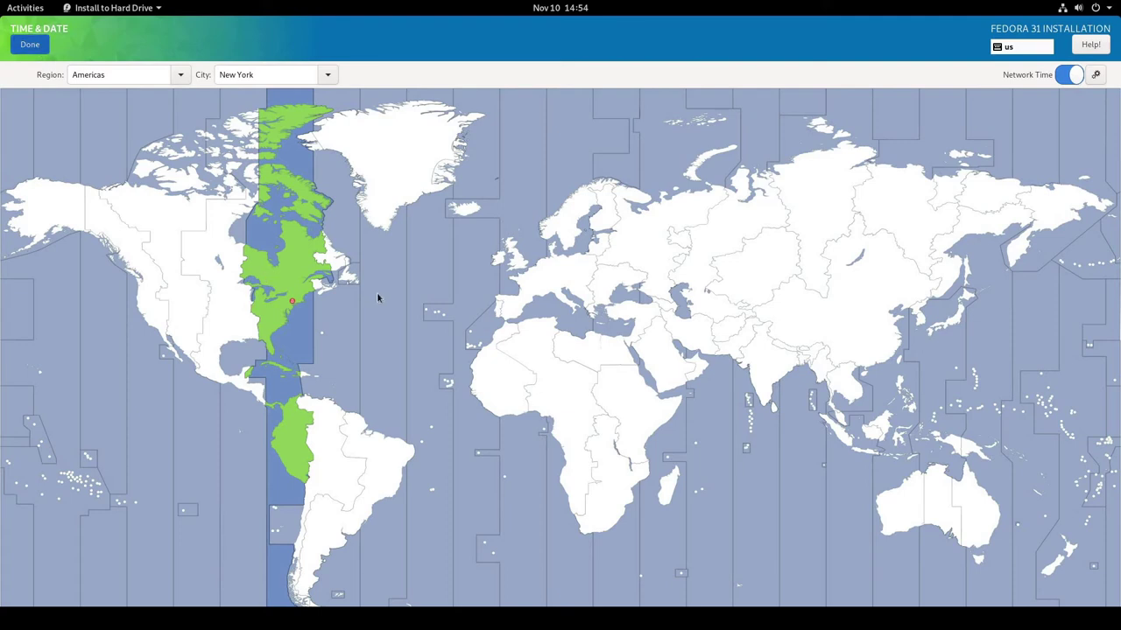
# Step: Keep the Americas/New York time zone and begin installing Fedora to the disk
pyautogui.click(29, 47)
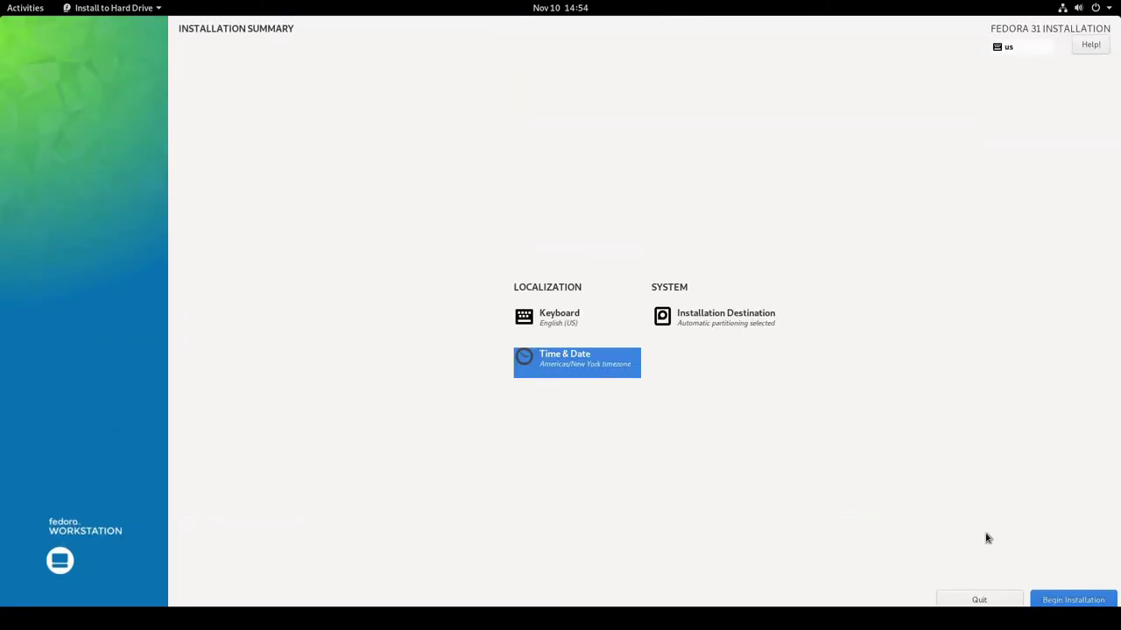
pyautogui.click(1062, 602)
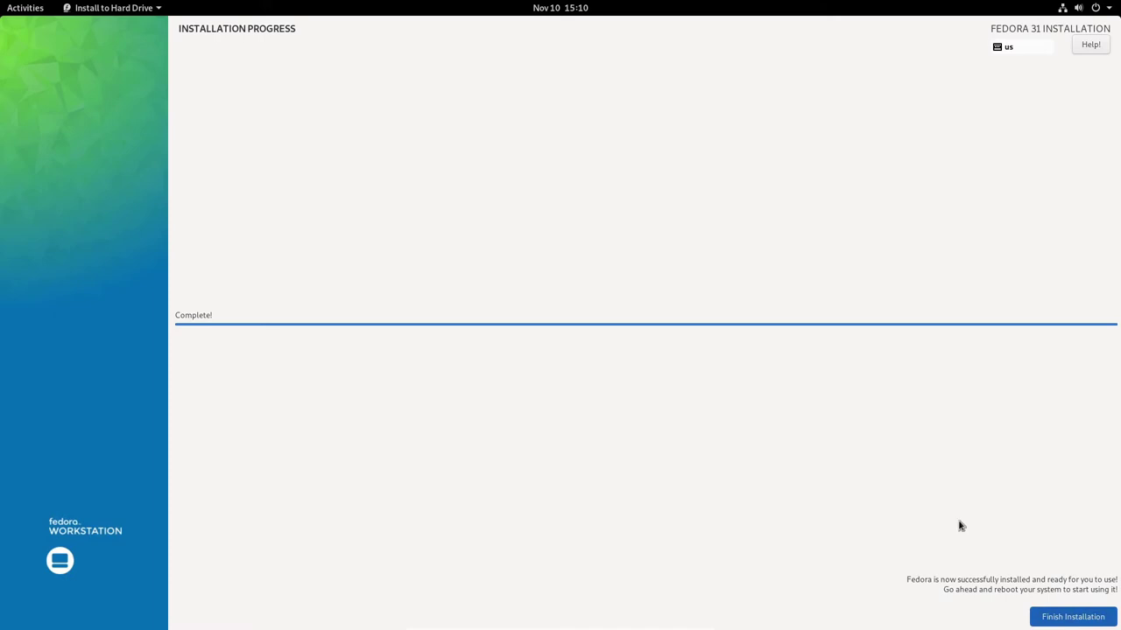
# Step: Close the installer once installation progress reads Complete!
pyautogui.press('Return')
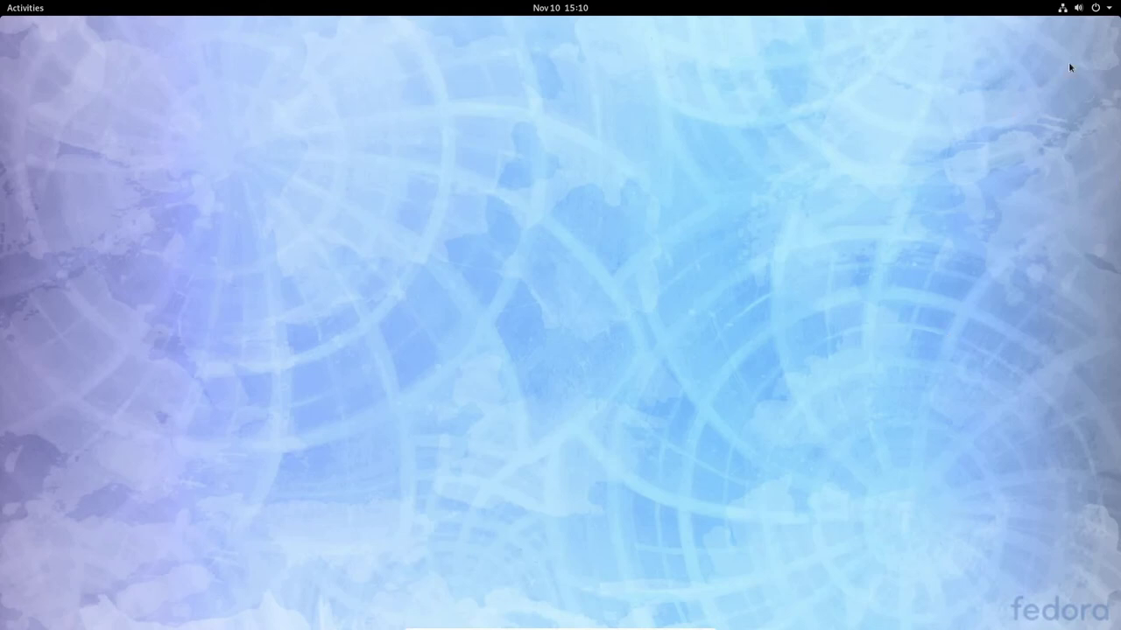
# Step: Restart the Fedora 31 Live system from the top-right power menu
pyautogui.click(1094, 9)
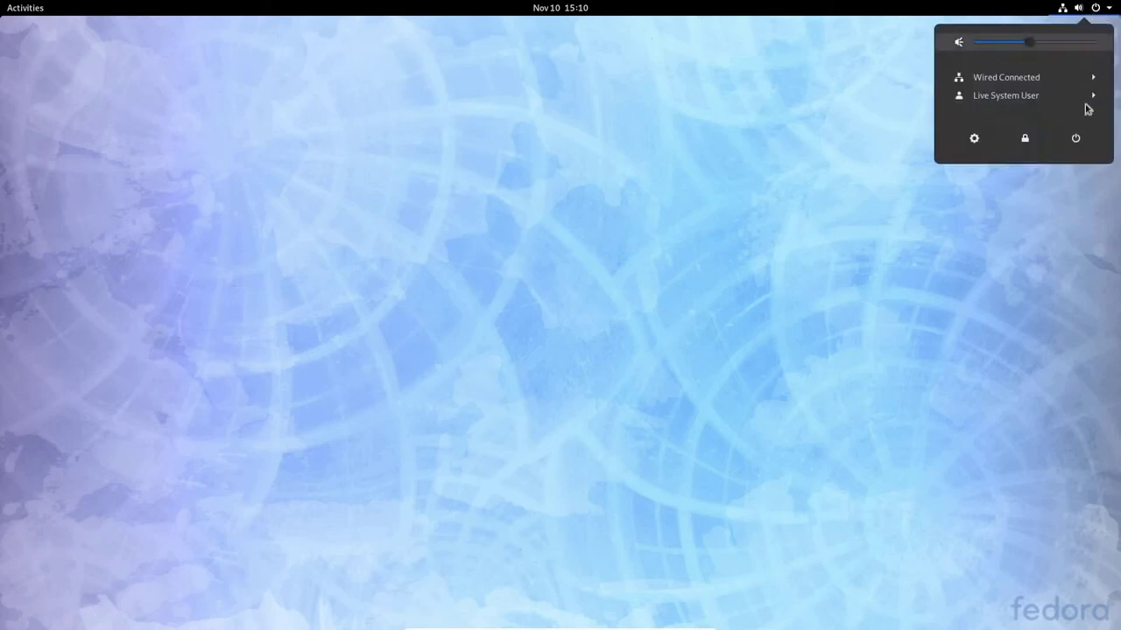
pyautogui.click(1077, 137)
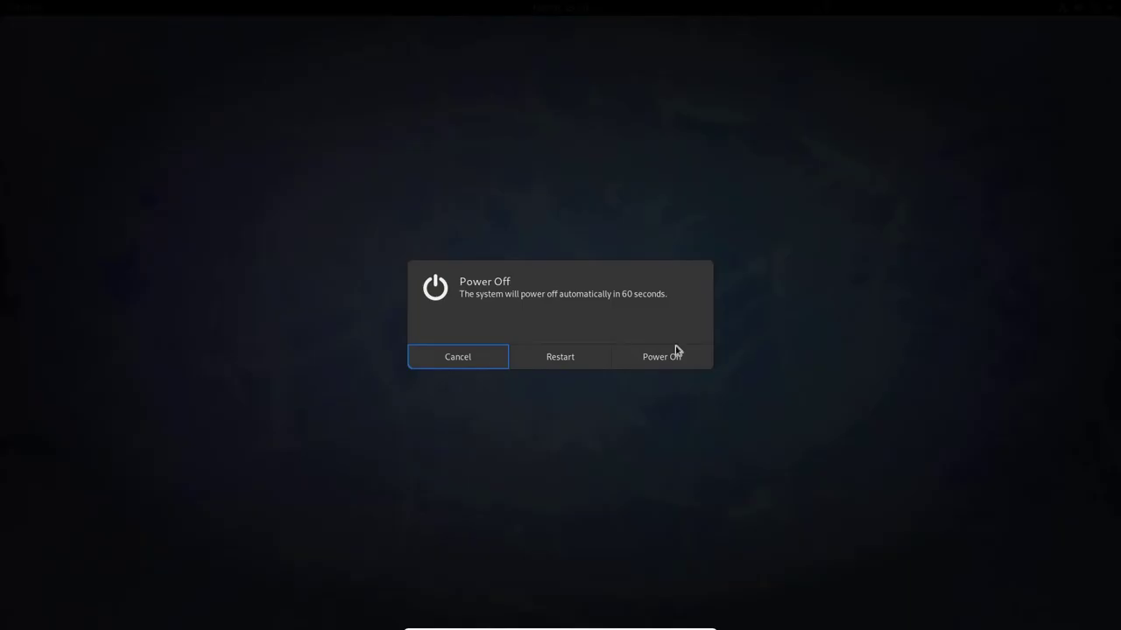
pyautogui.click(570, 359)
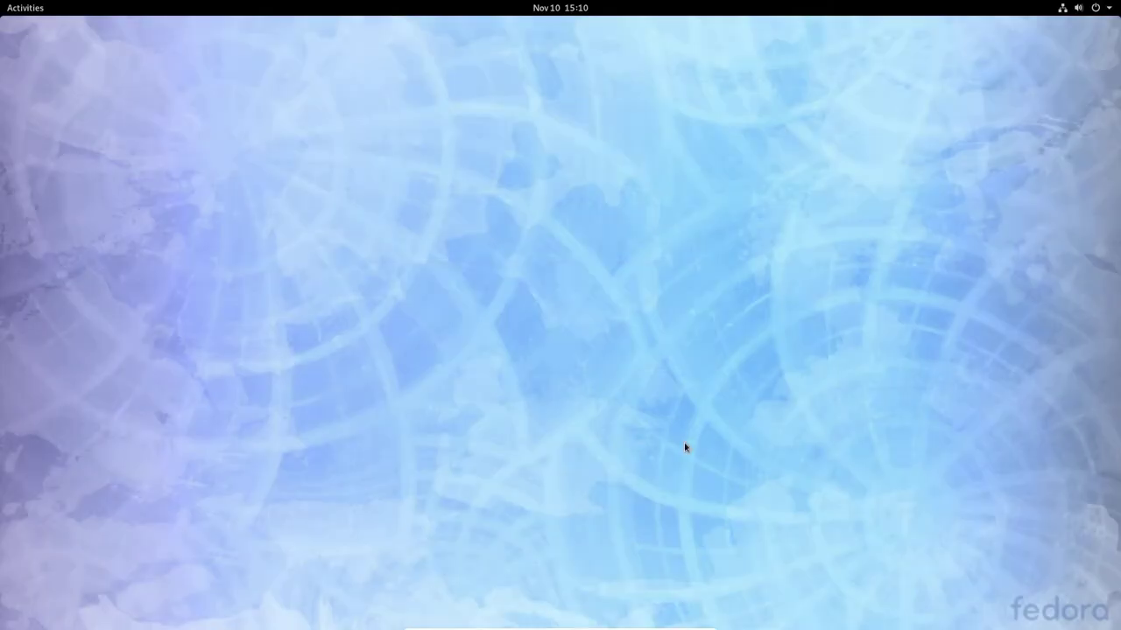
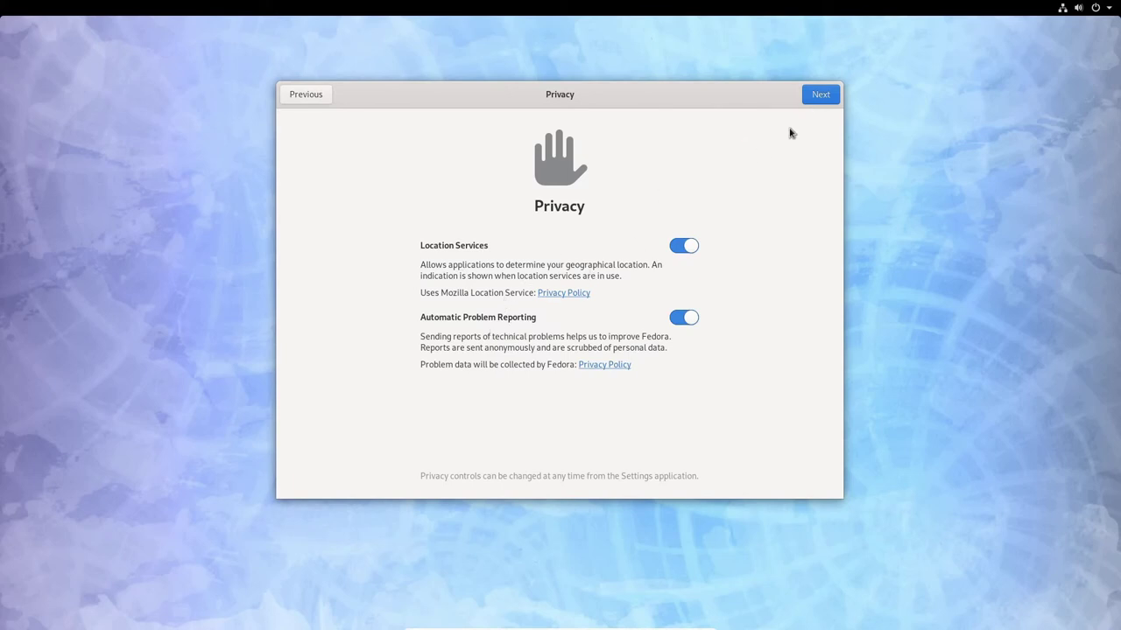
# Step: Accept the privacy settings and skip Online Accounts to reach the About You page
pyautogui.click(821, 95)
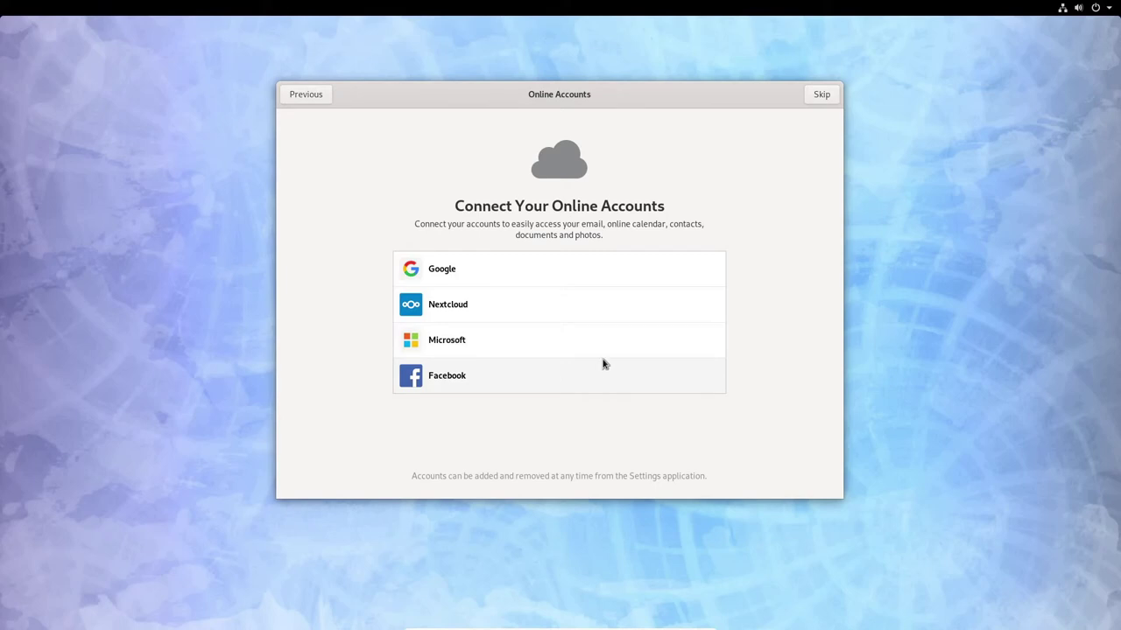
pyautogui.click(825, 96)
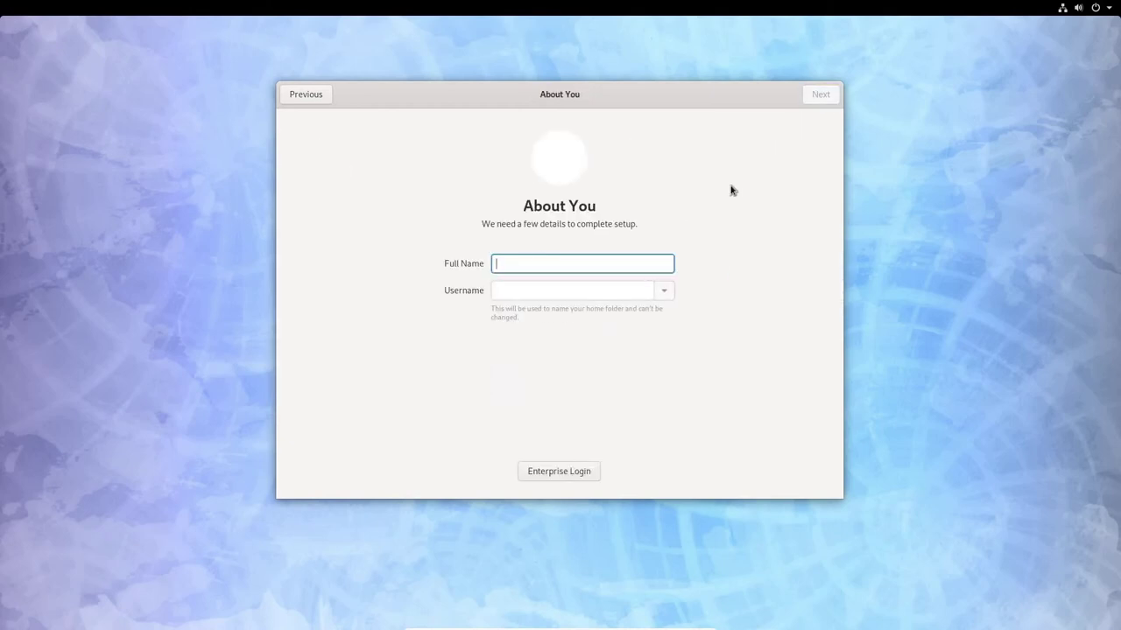
# Step: Enter the account's full name, replace the suggested username with a custom one, and continue
pyautogui.write('Dan Callow')
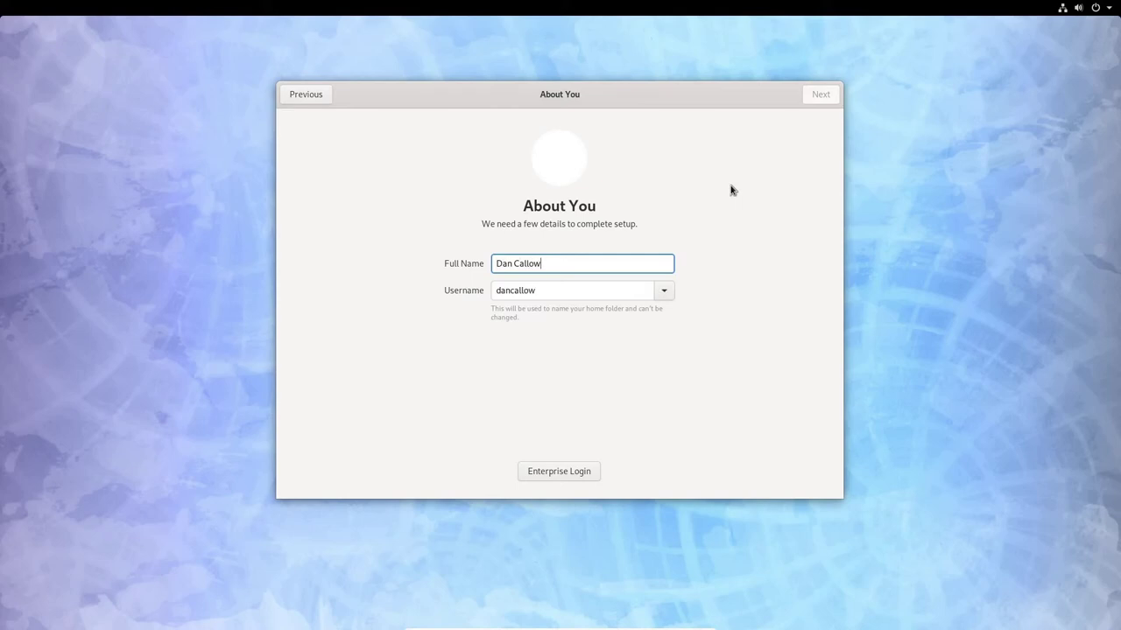
pyautogui.write('ay')
pyautogui.press('Tab')
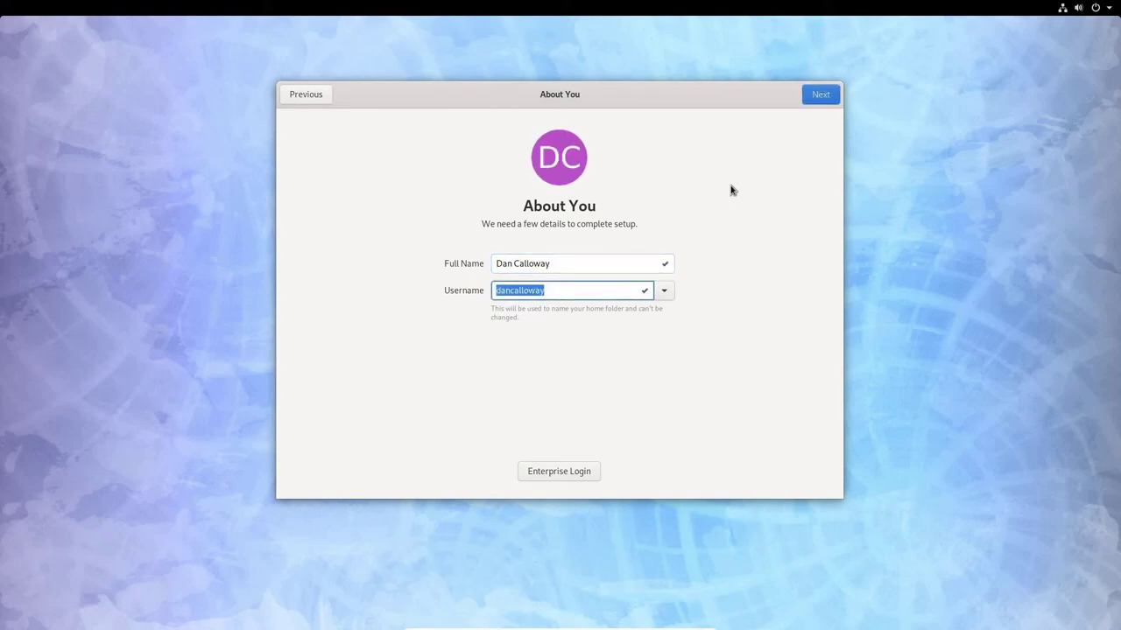
pyautogui.write('datapioneer')
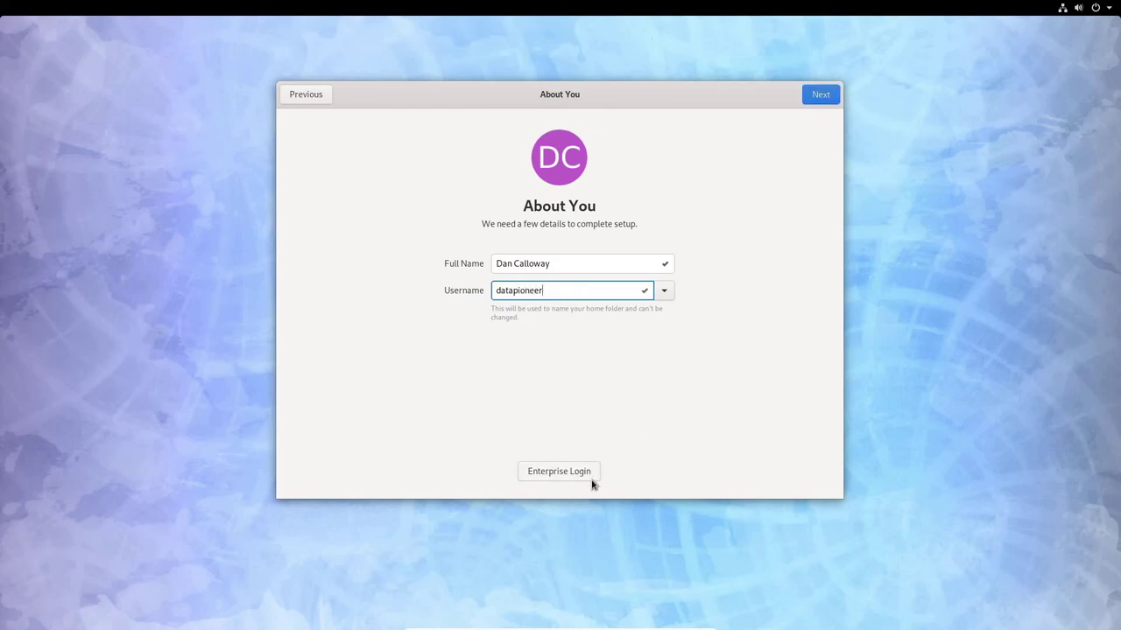
pyautogui.click(819, 96)
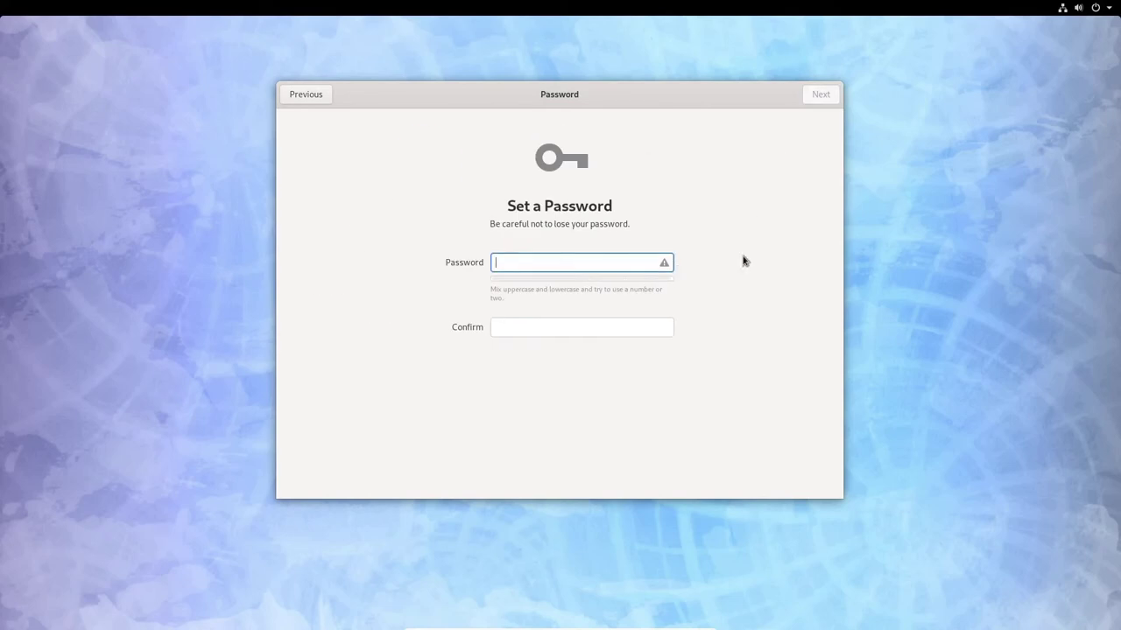
# Step: Type the account password, confirm it in the second field, and continue
pyautogui.write('•••••••••••••')
pyautogui.press('Tab')
pyautogui.write('•••••••••••••')
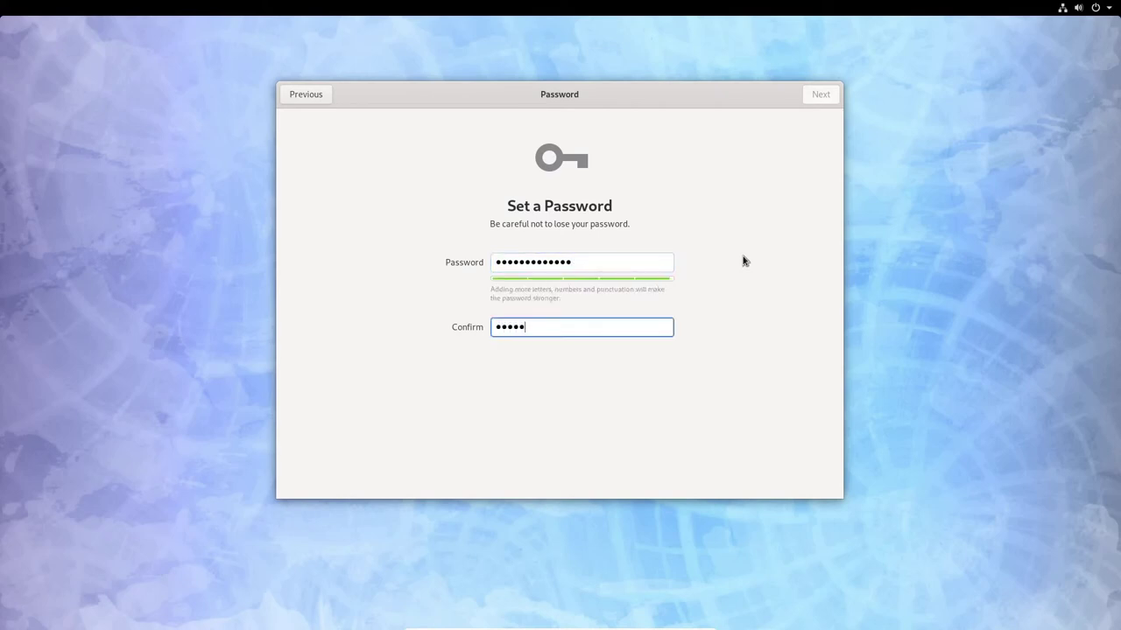
pyautogui.write('•')
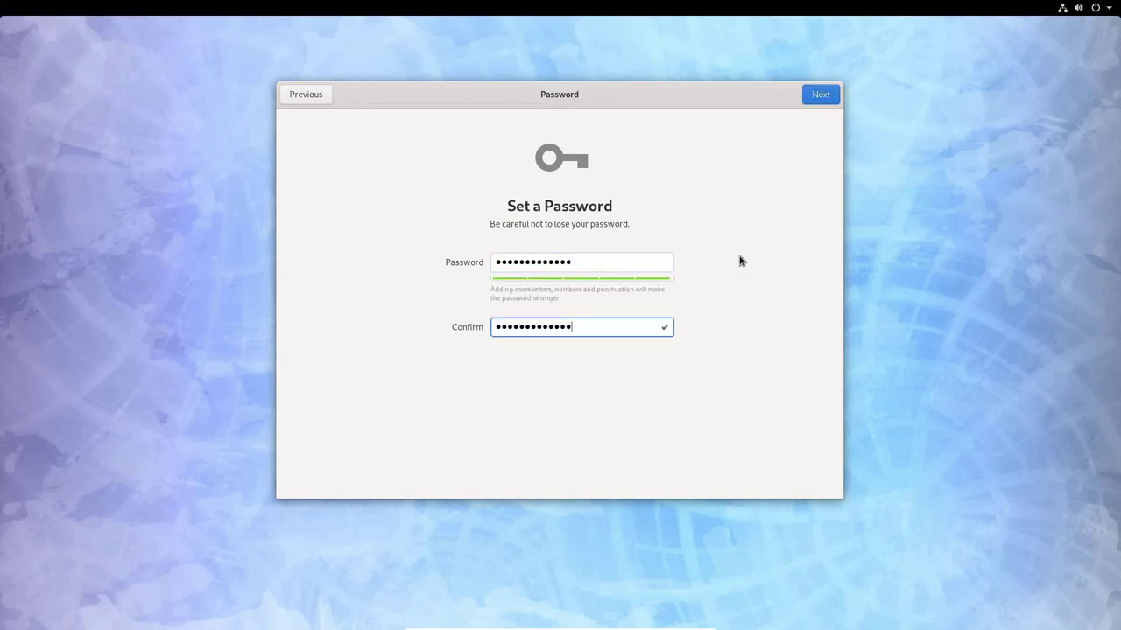
pyautogui.click(812, 95)
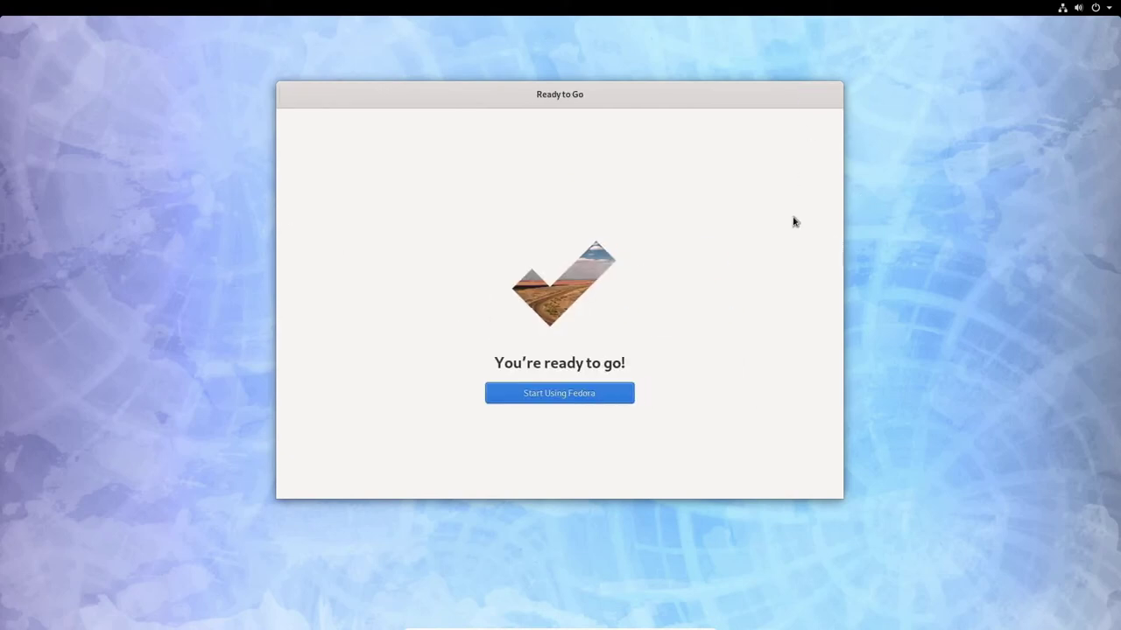
# Step: Choose Start Using Fedora, then close the Getting Started help window
pyautogui.click(544, 394)
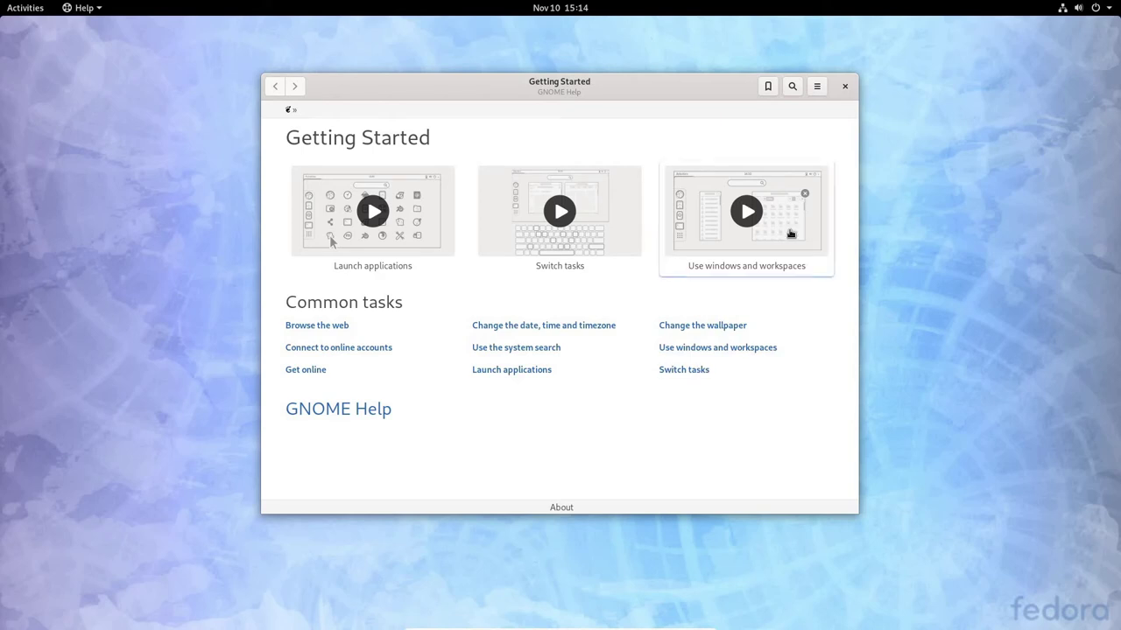
pyautogui.click(845, 88)
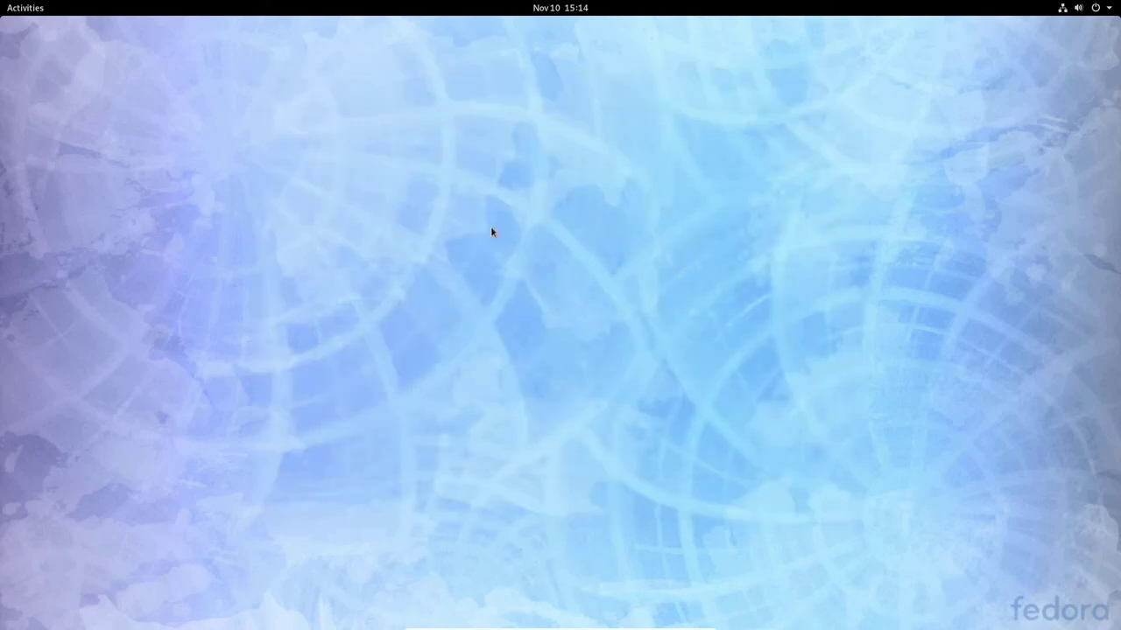
pyautogui.click(26, 8)
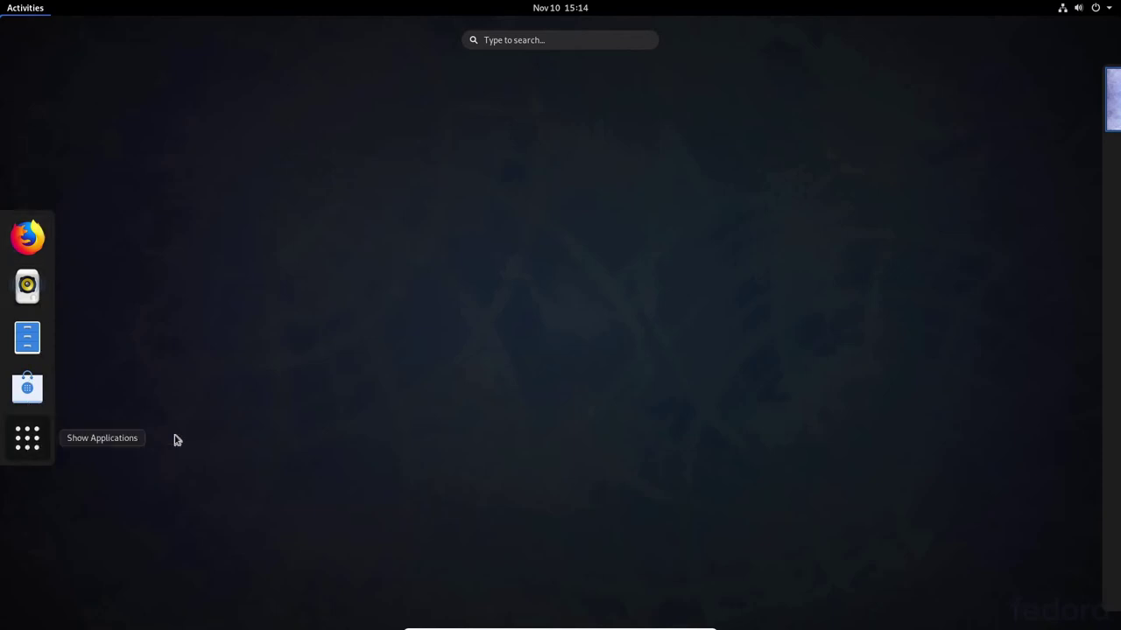
pyautogui.press('super+a')
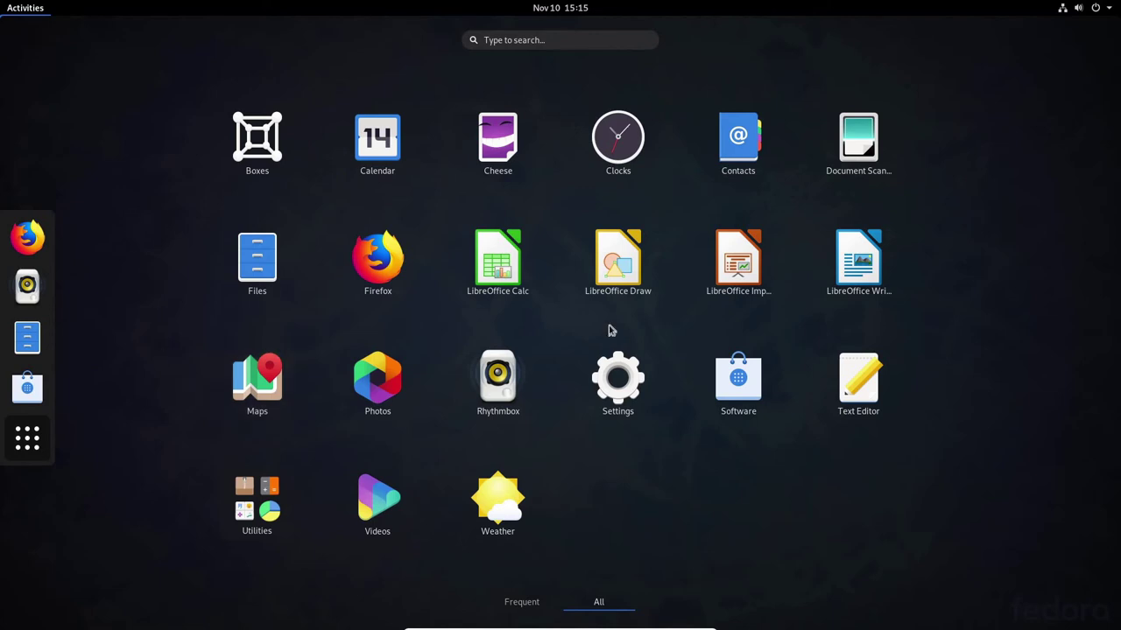
pyautogui.click(24, 9)
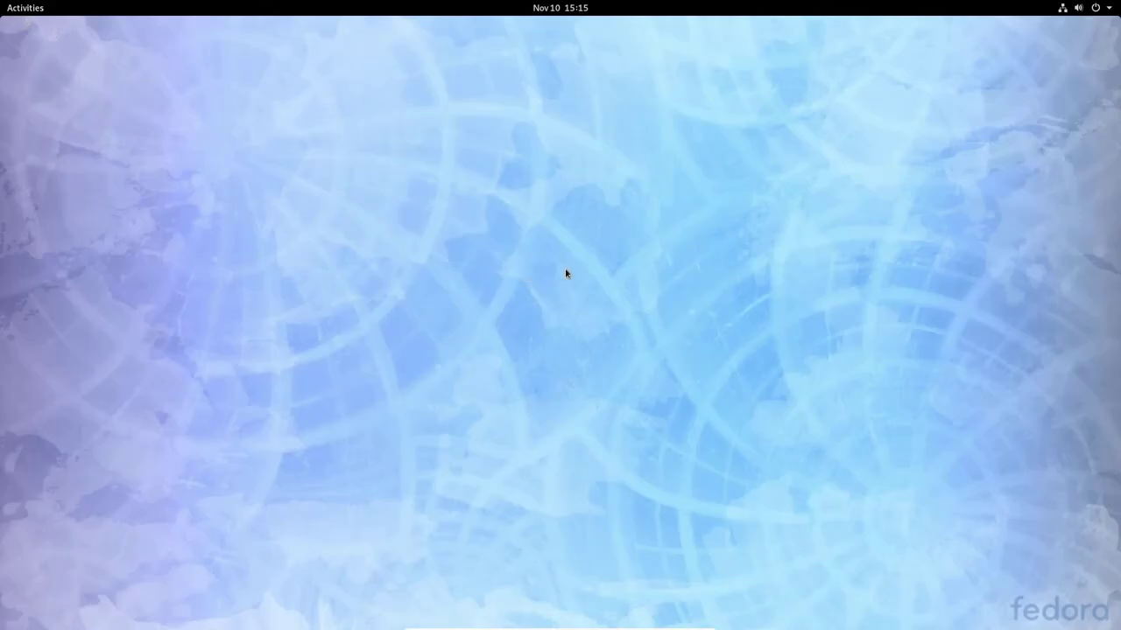
# Step: Open Change Background from the desktop menu and select the boat on turquoise water picture
pyautogui.rightClick(566, 270)
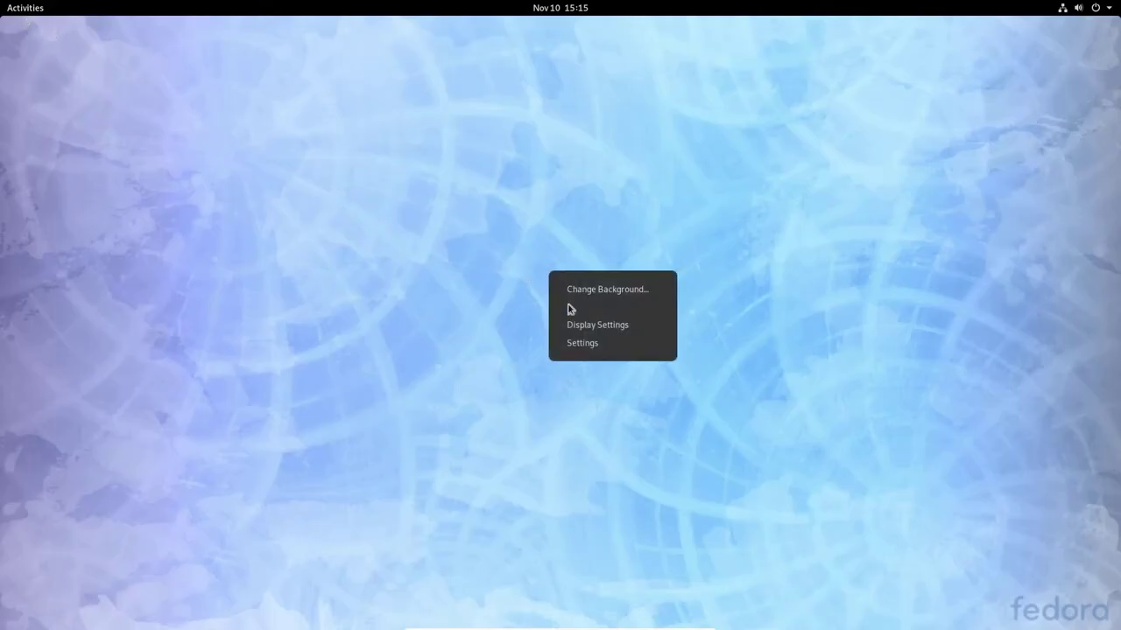
pyautogui.click(582, 291)
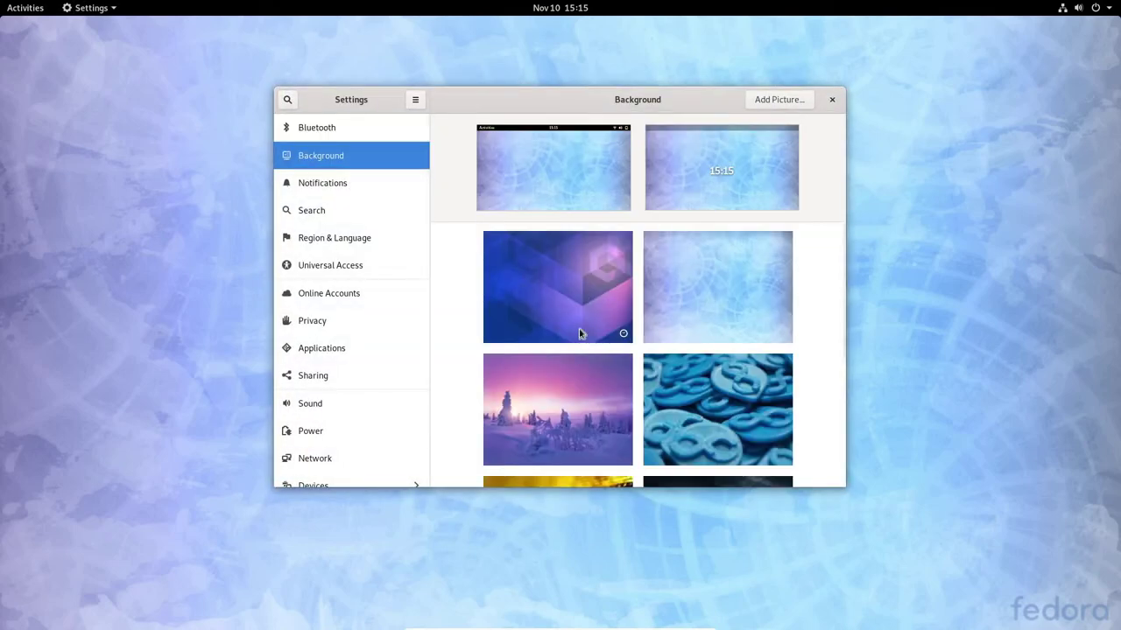
pyautogui.scroll(-5, 580, 331)
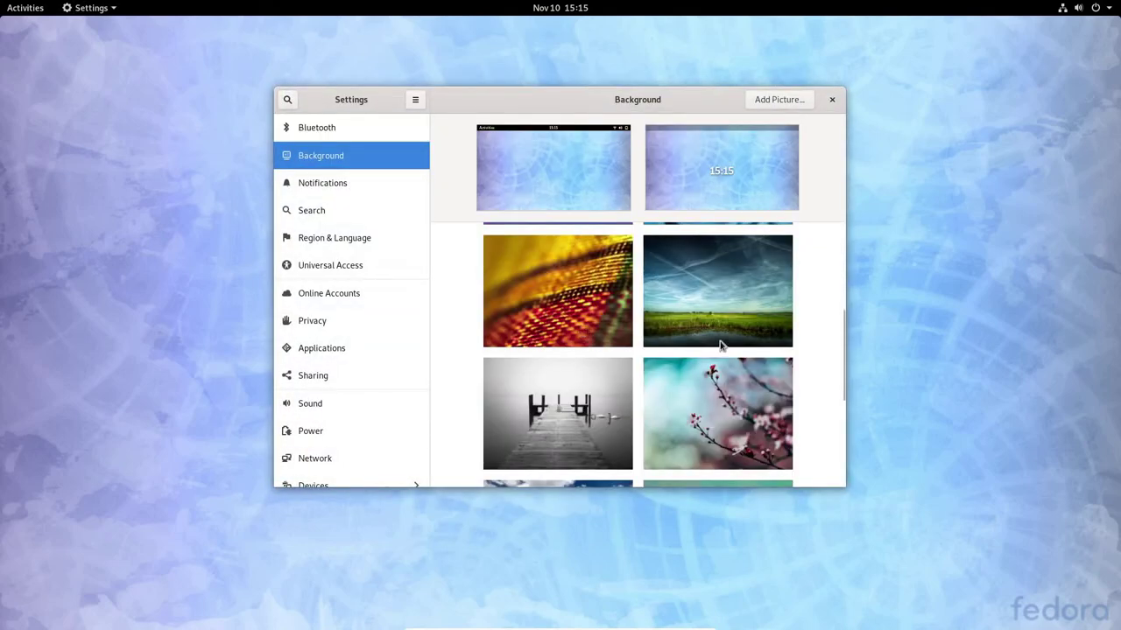
pyautogui.scroll(-5, 805, 348)
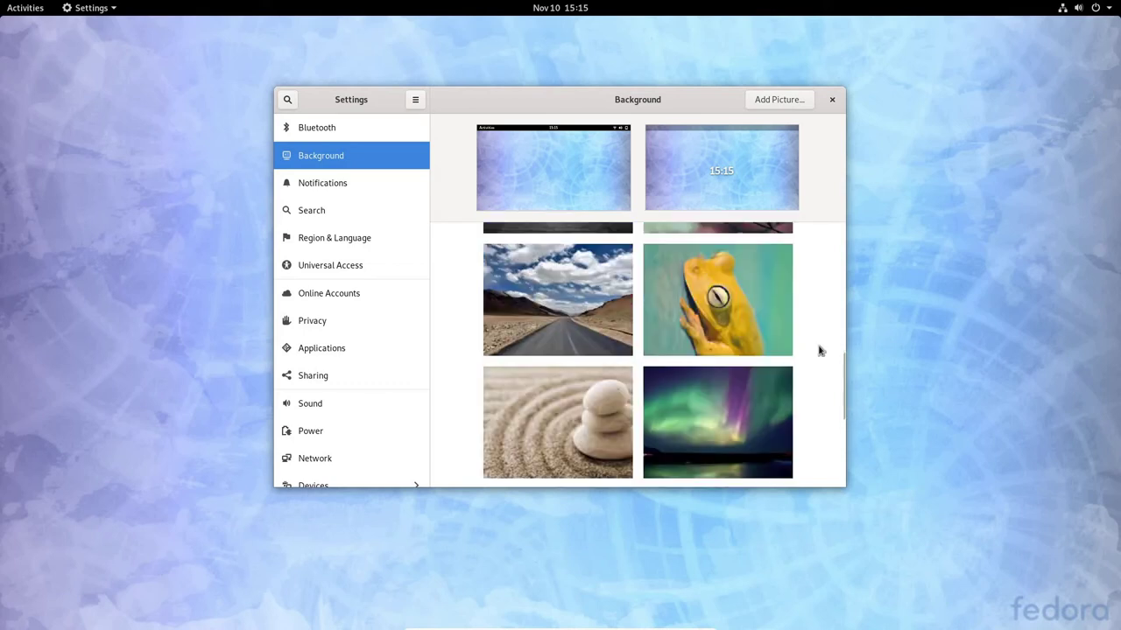
pyautogui.scroll(-5, 818, 350)
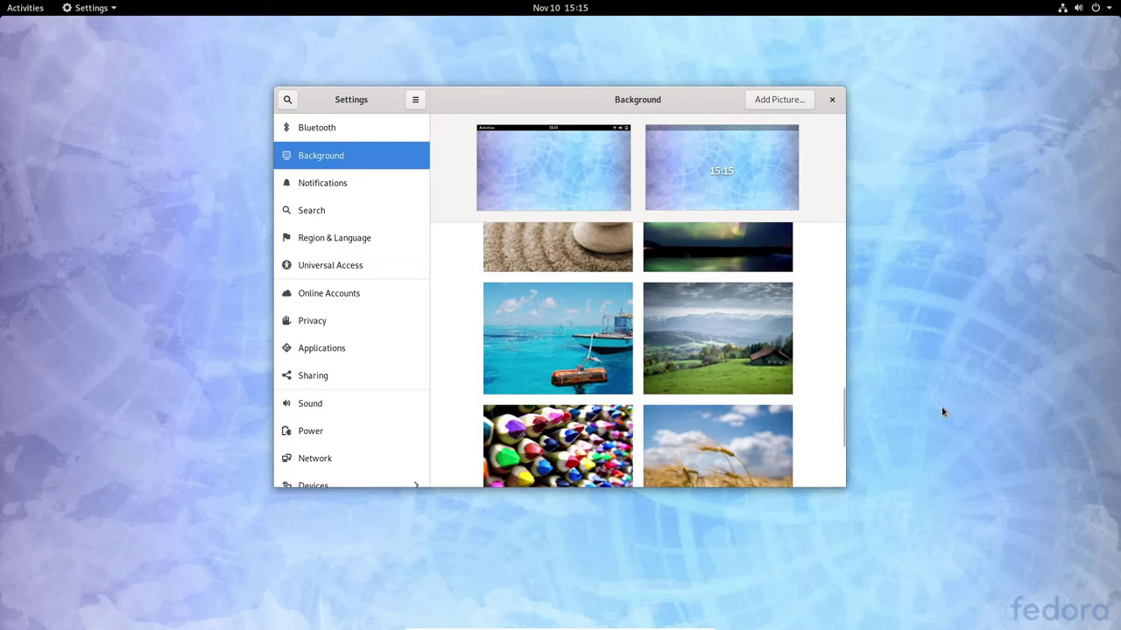
pyautogui.click(569, 323)
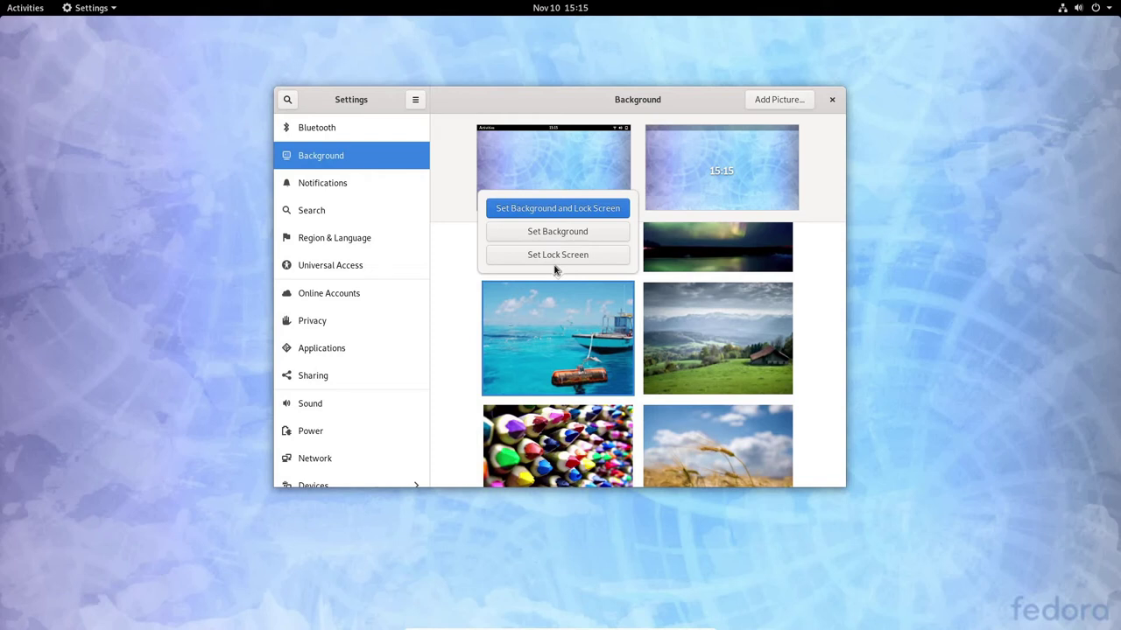
# Step: Apply the picture as the desktop background only, then close Settings
pyautogui.click(553, 232)
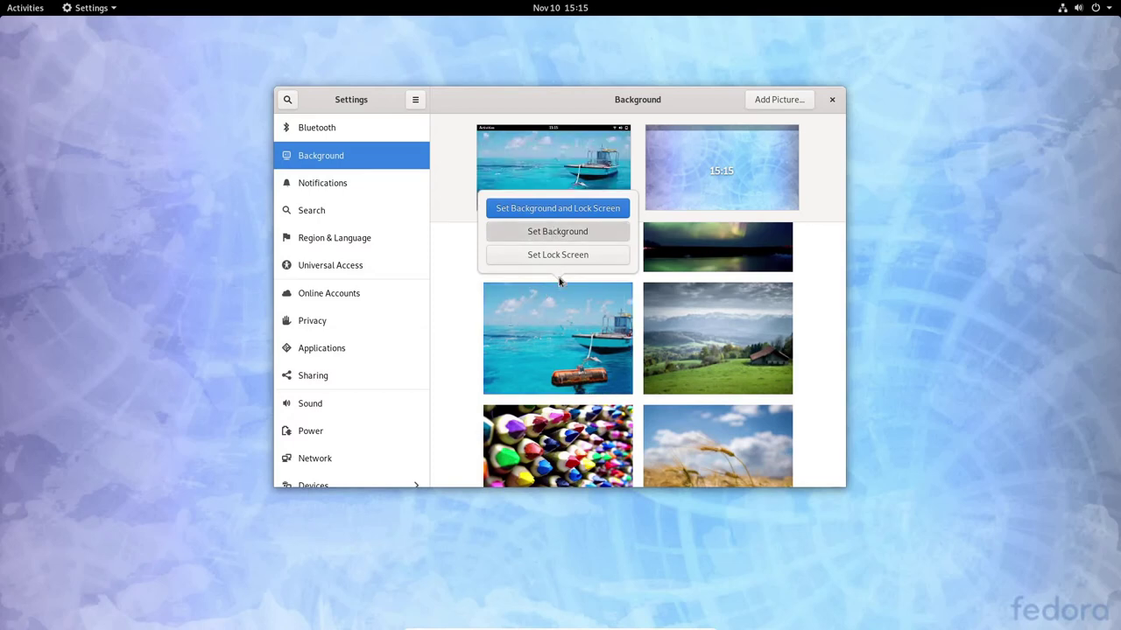
pyautogui.click(557, 231)
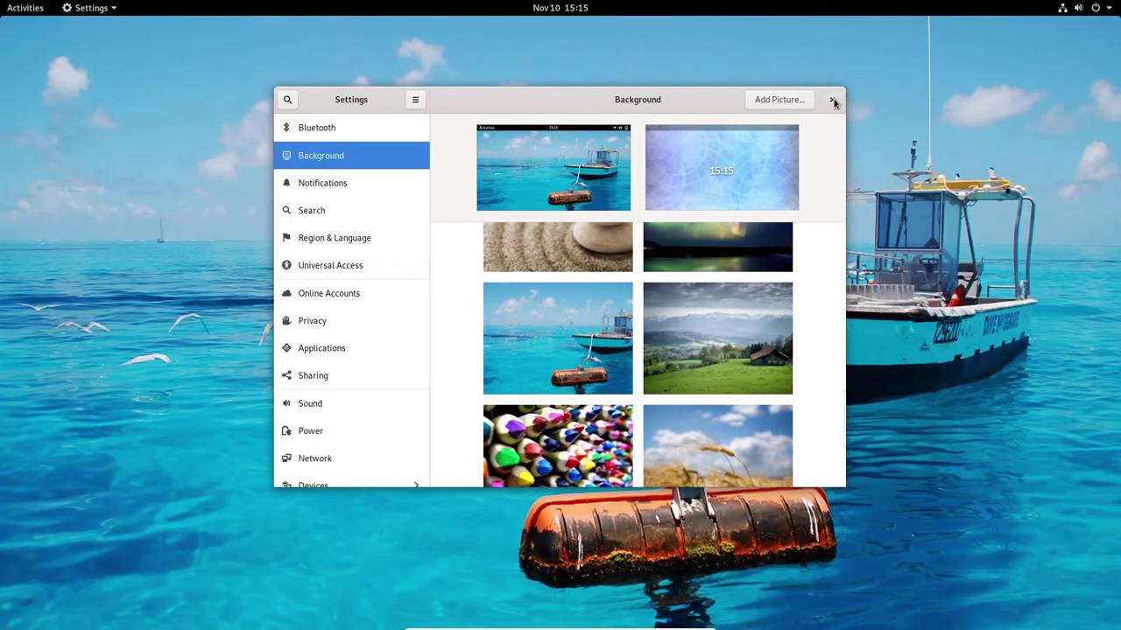
pyautogui.click(831, 99)
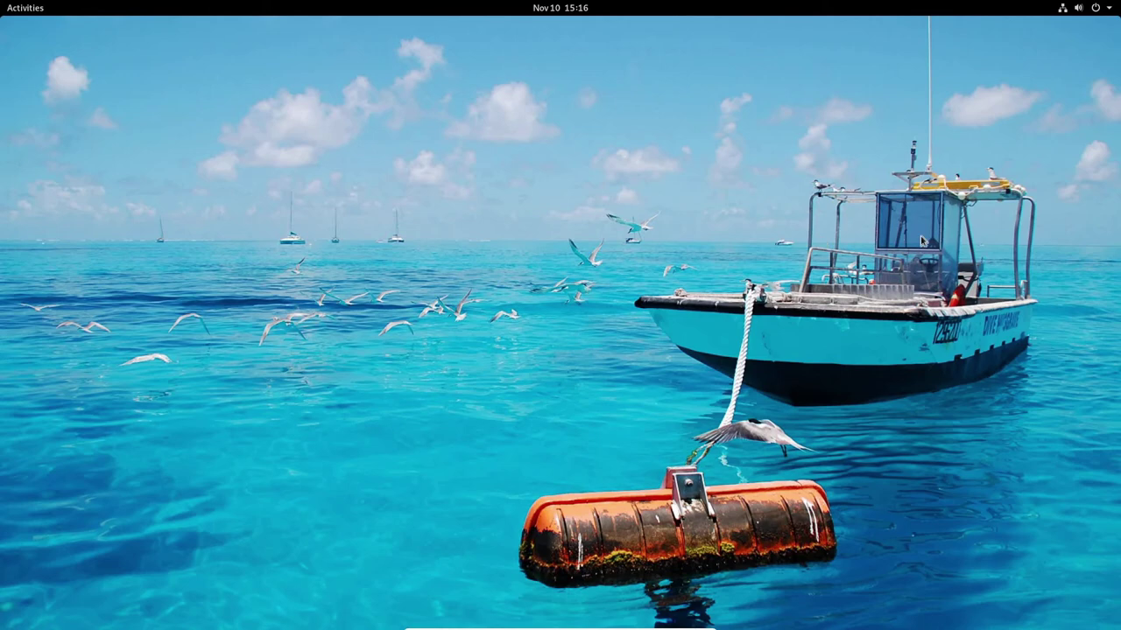
pyautogui.click(1099, 10)
pyautogui.click(1009, 181)
pyautogui.click(29, 11)
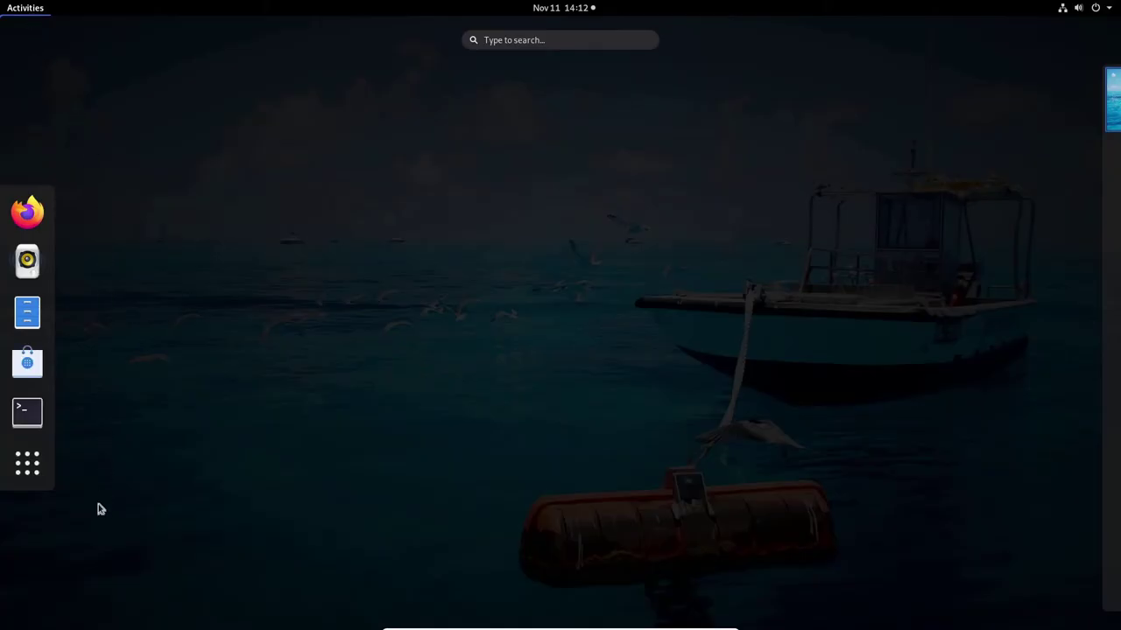
pyautogui.click(23, 12)
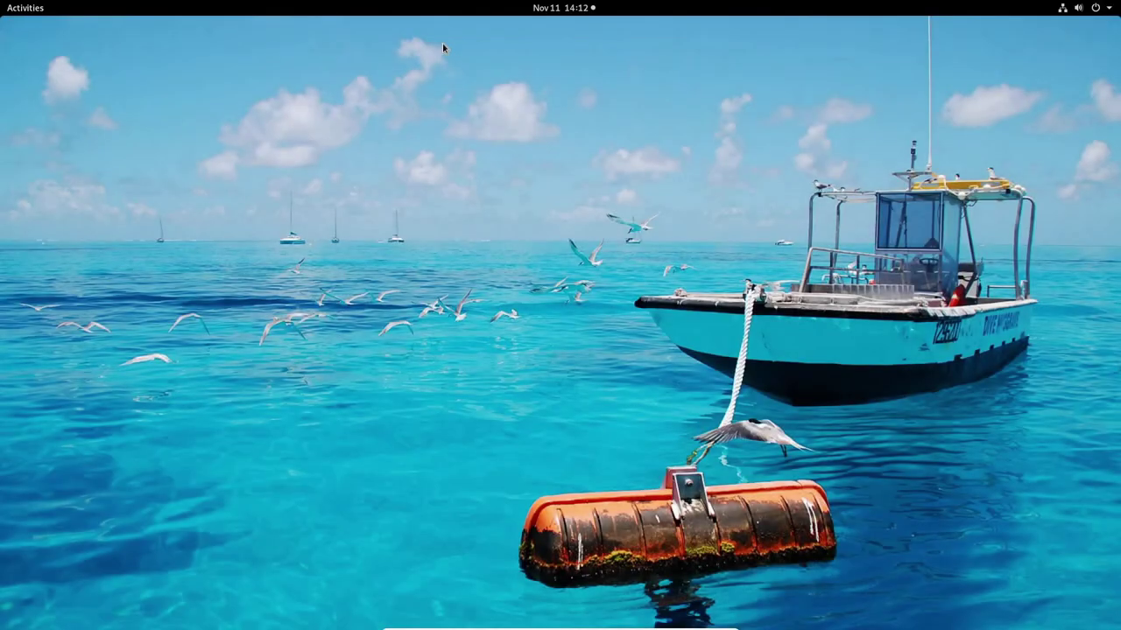
# Step: Clear the notifications from the clock popup, close it, and open the system status menu
pyautogui.click(558, 9)
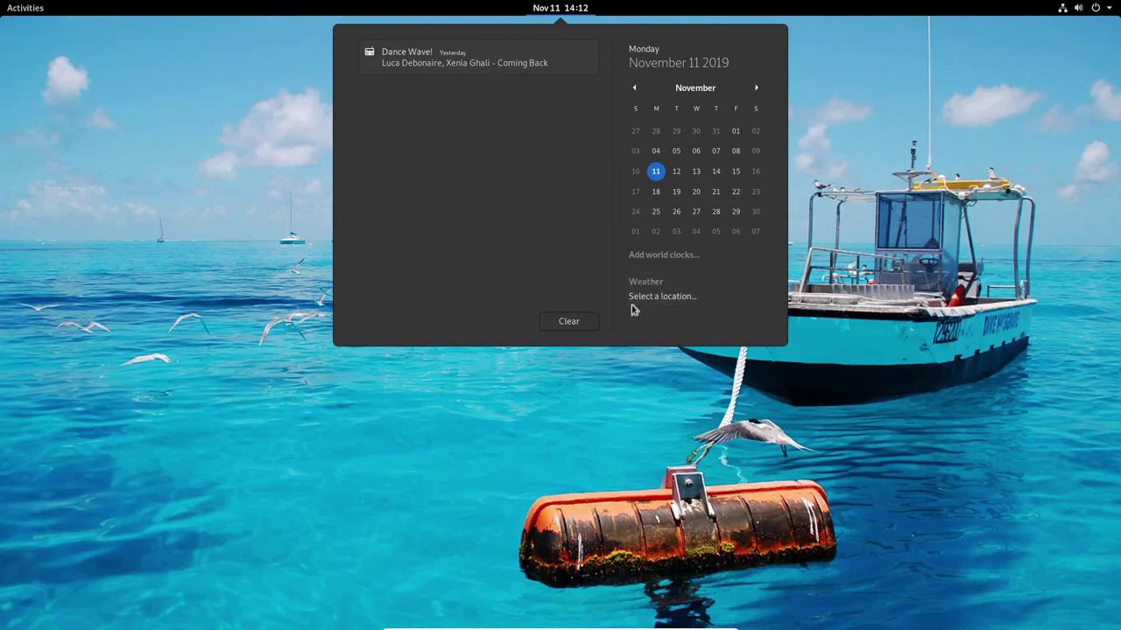
pyautogui.click(569, 322)
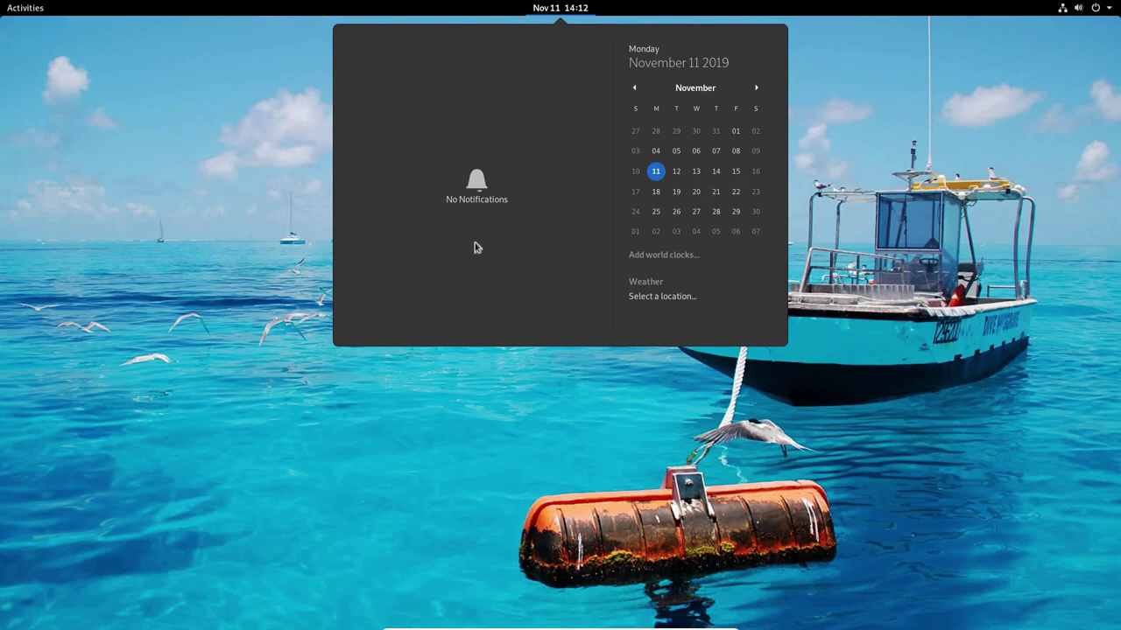
pyautogui.click(561, 11)
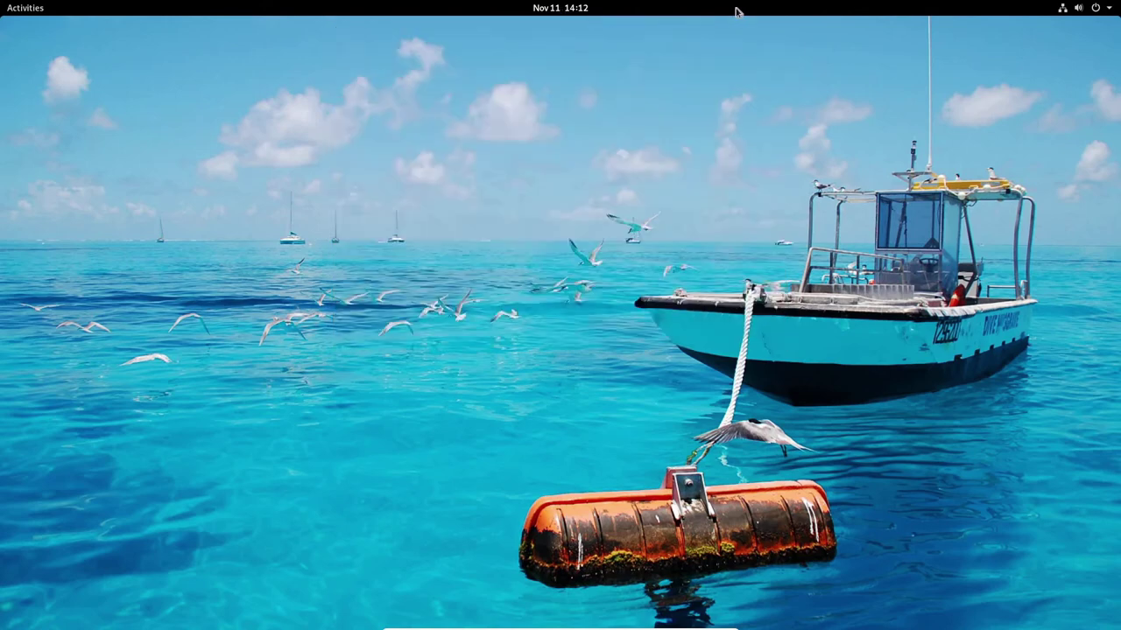
pyautogui.click(1066, 10)
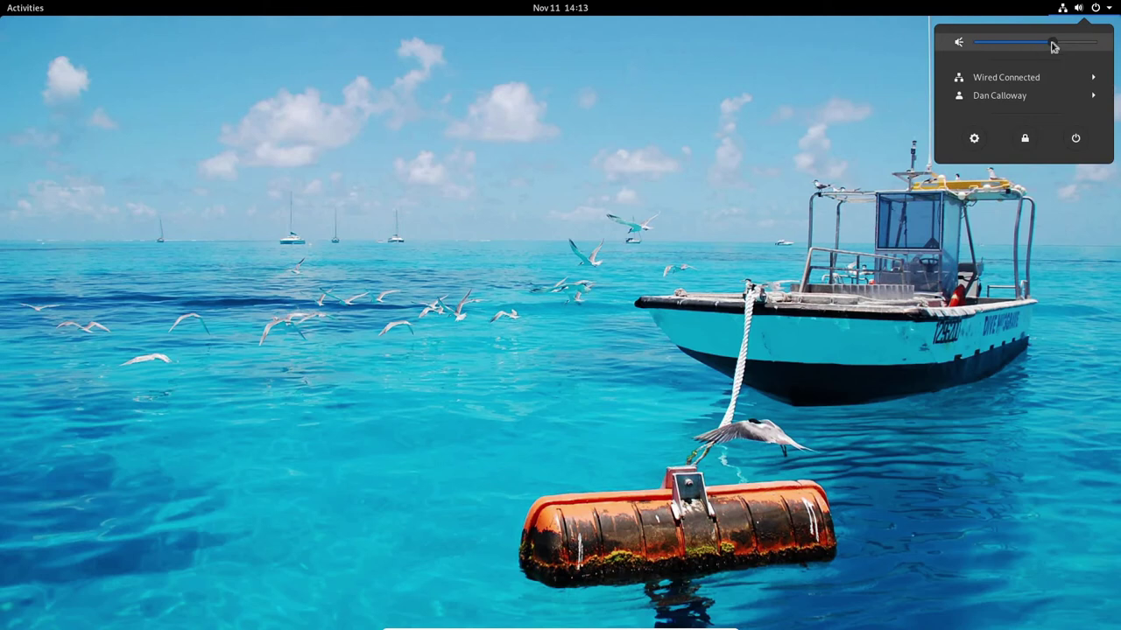
pyautogui.click(973, 140)
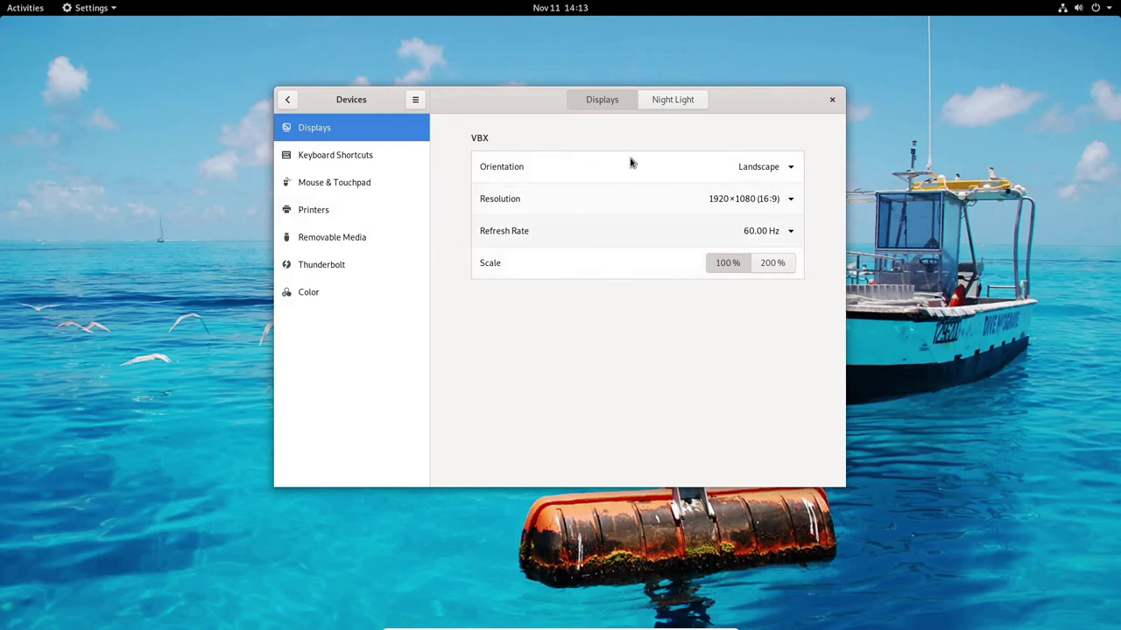
pyautogui.click(833, 101)
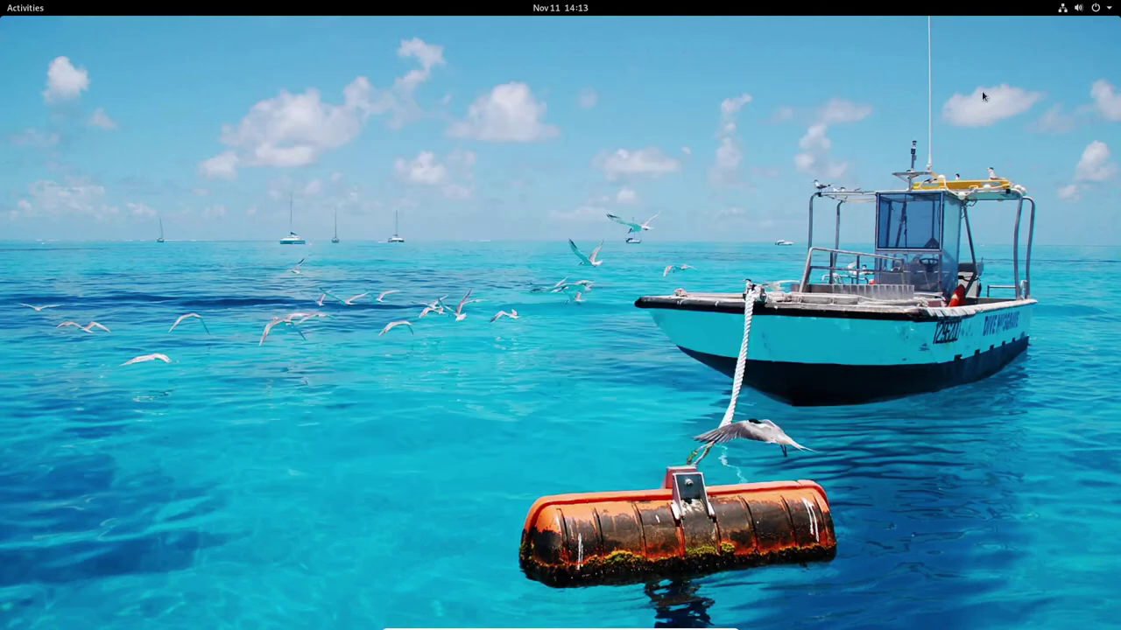
pyautogui.click(1095, 11)
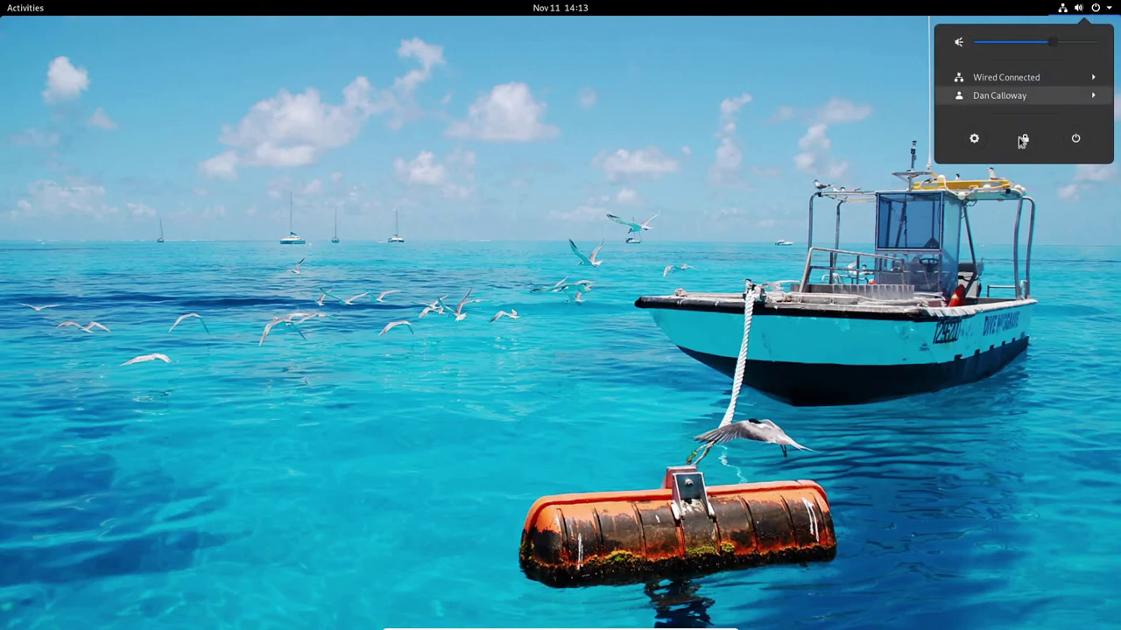
pyautogui.click(1075, 139)
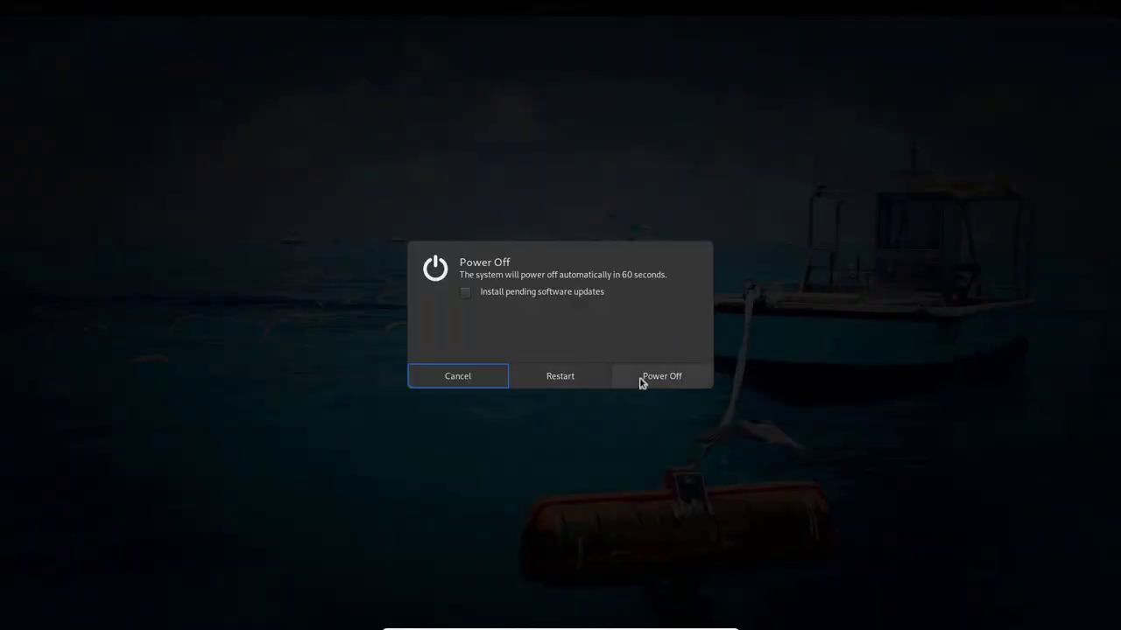
pyautogui.click(487, 381)
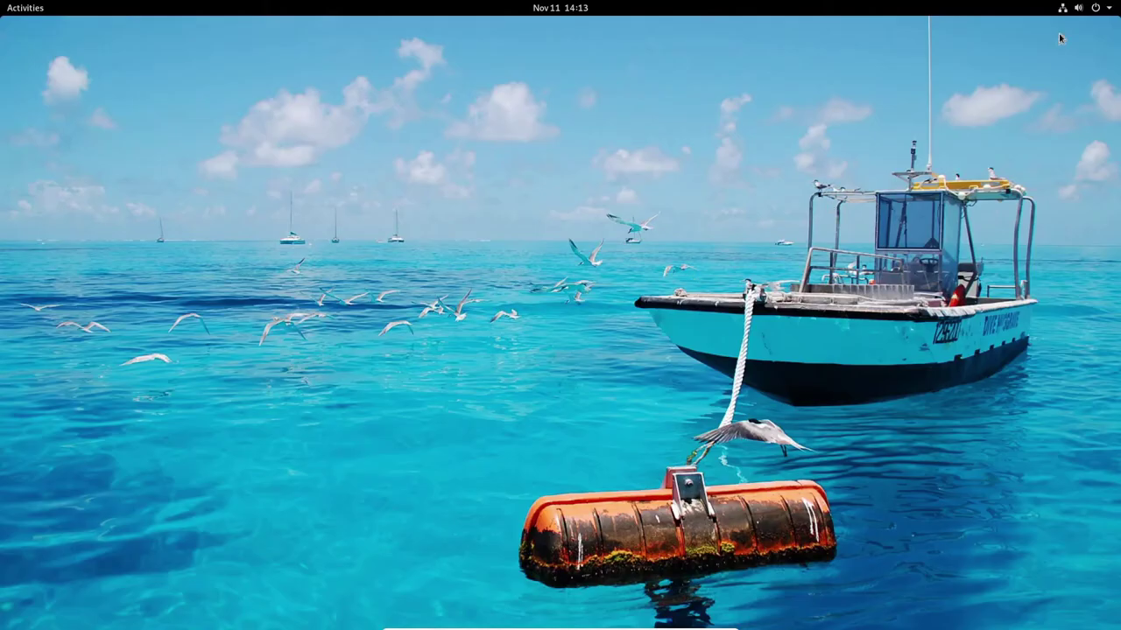
pyautogui.click(1110, 8)
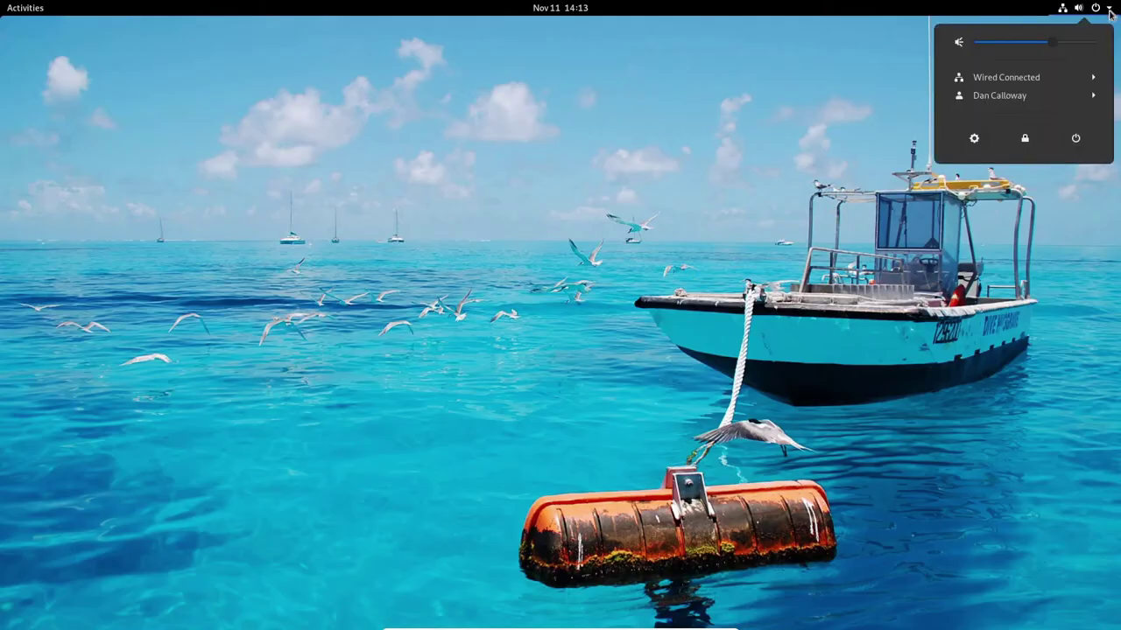
pyautogui.click(796, 142)
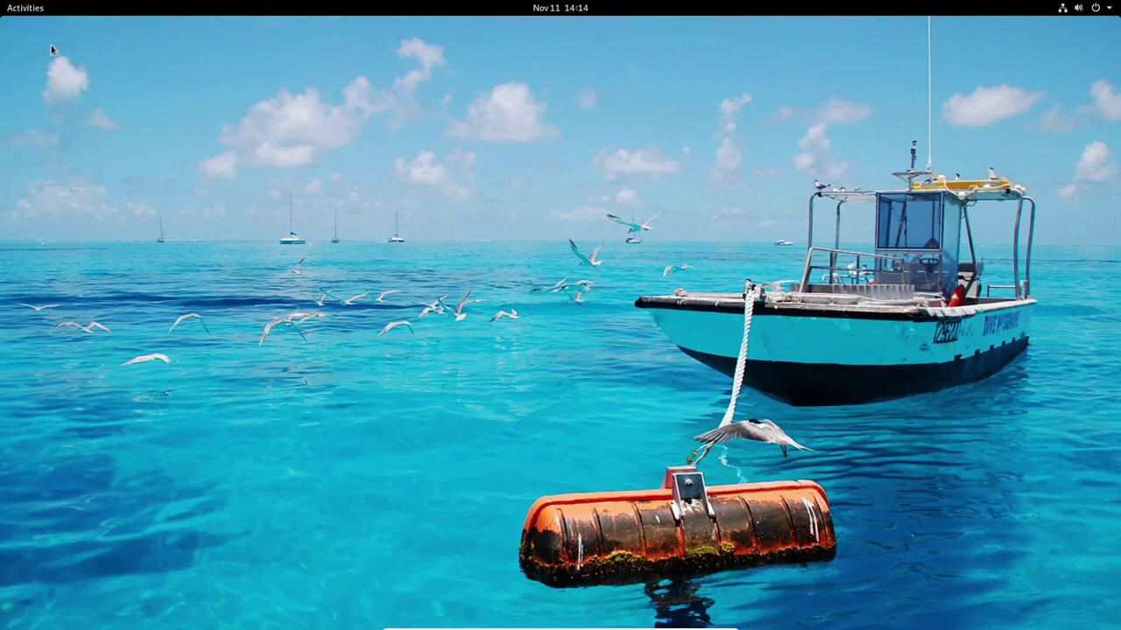
pyautogui.click(25, 8)
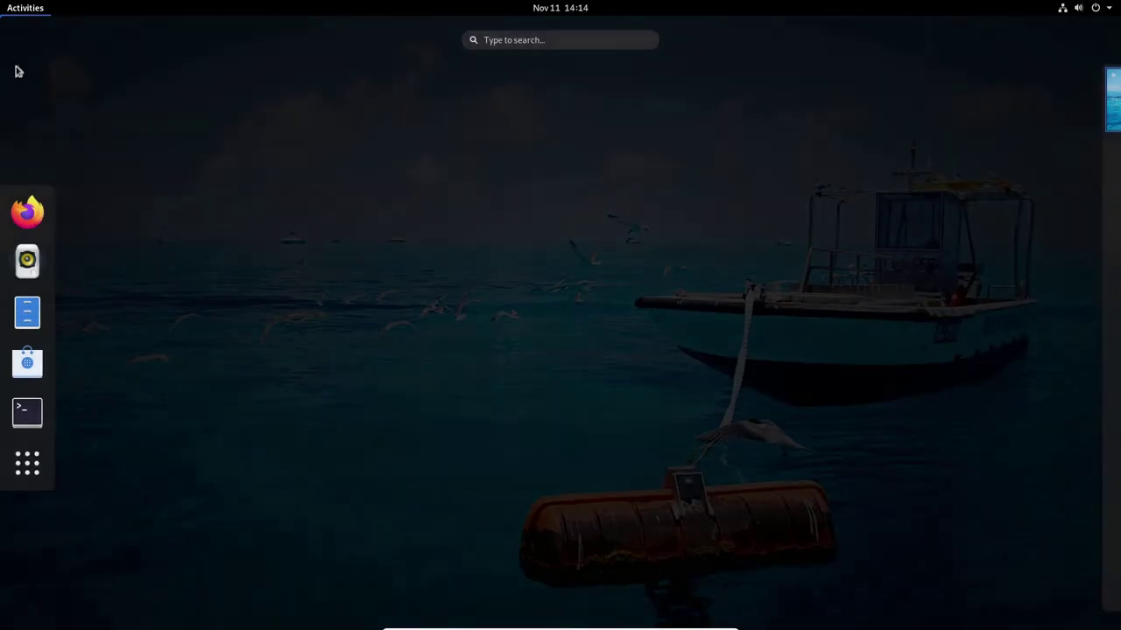
pyautogui.click(27, 212)
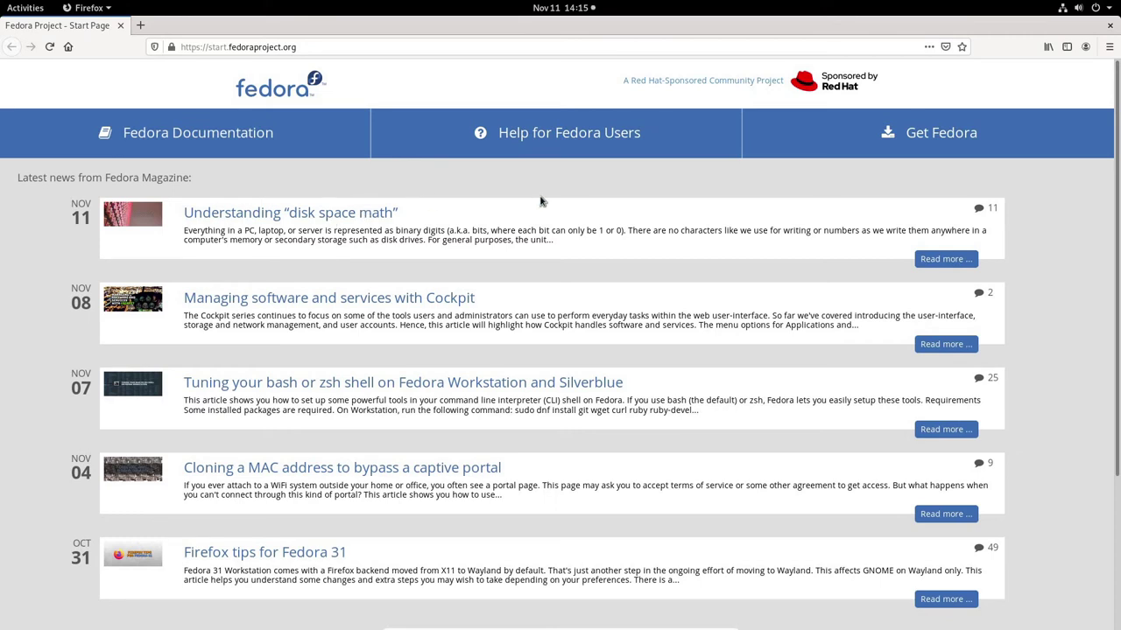
pyautogui.click(1109, 49)
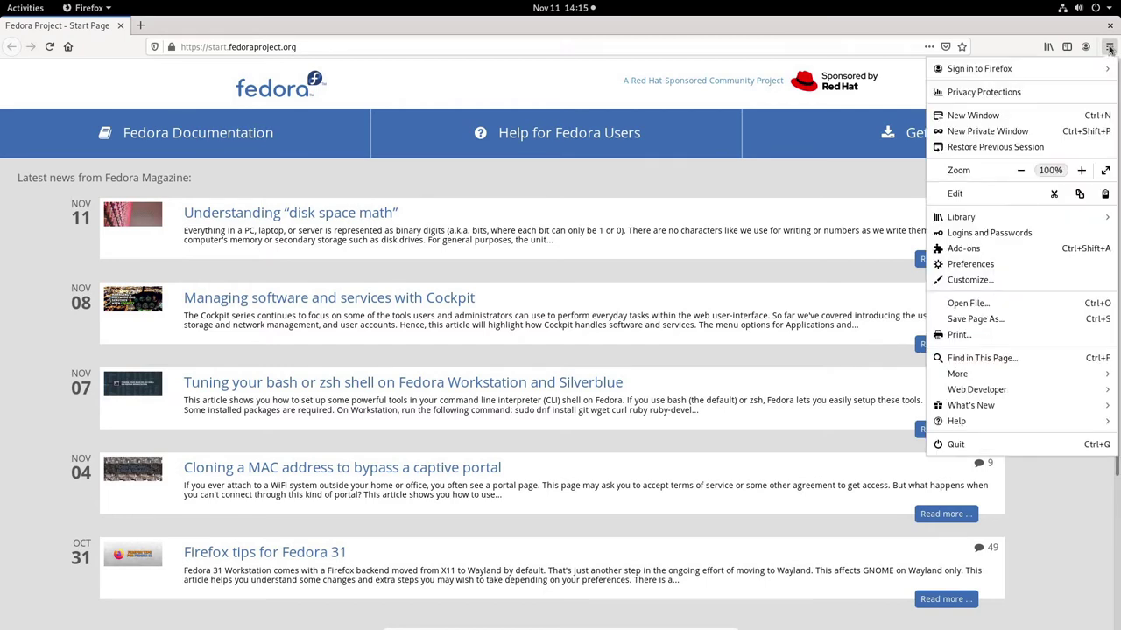
pyautogui.click(962, 424)
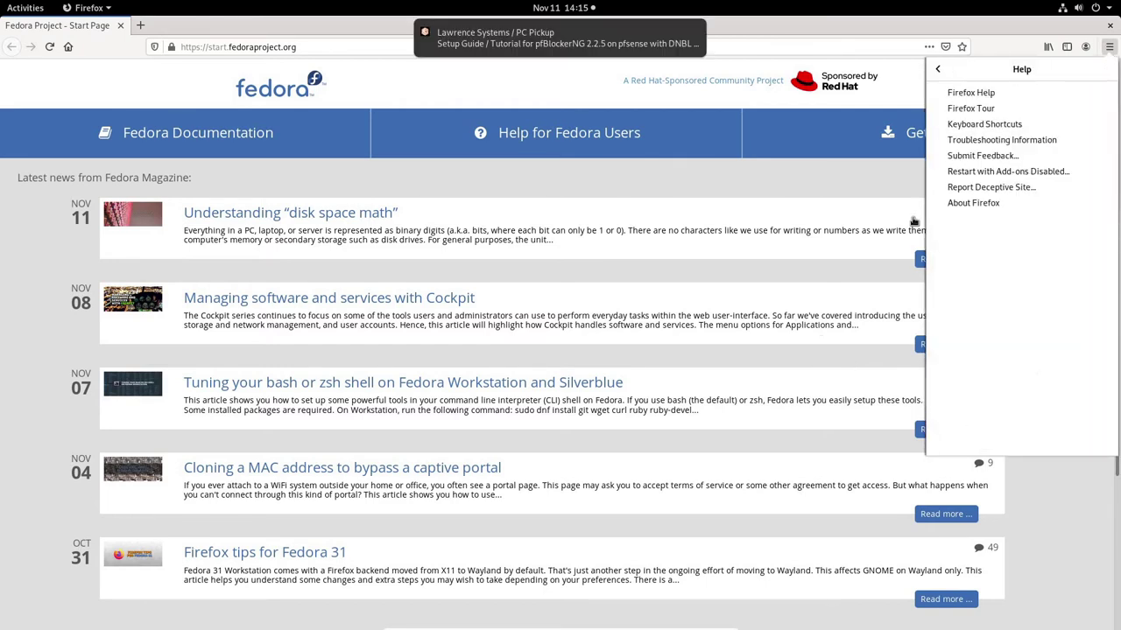
pyautogui.click(970, 204)
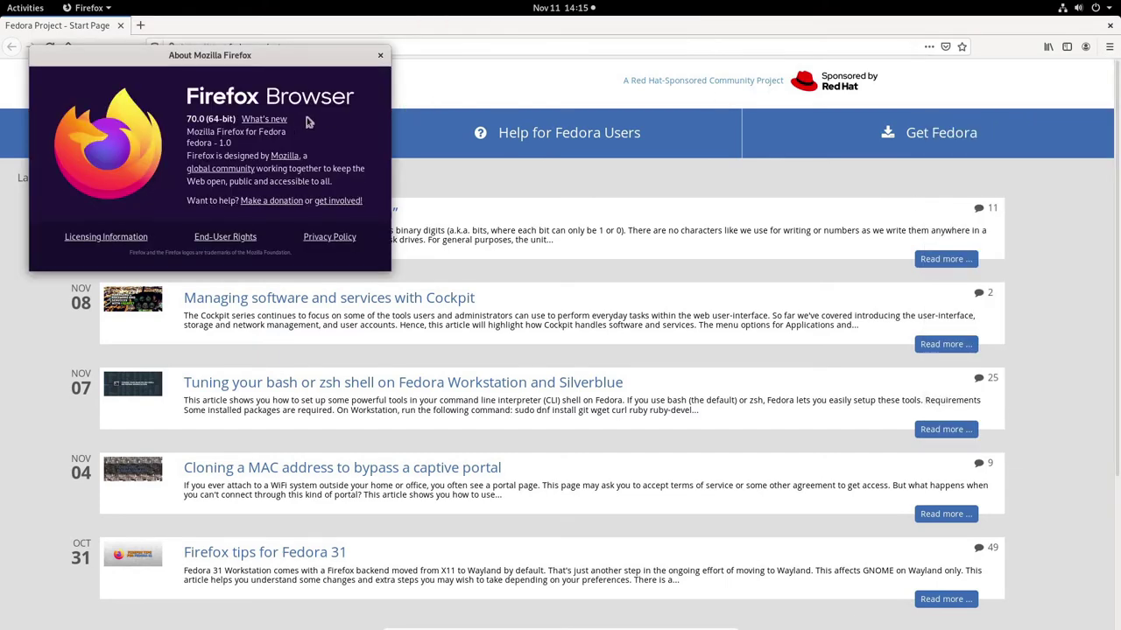
pyautogui.moveTo(271, 63); pyautogui.dragTo(602, 208)
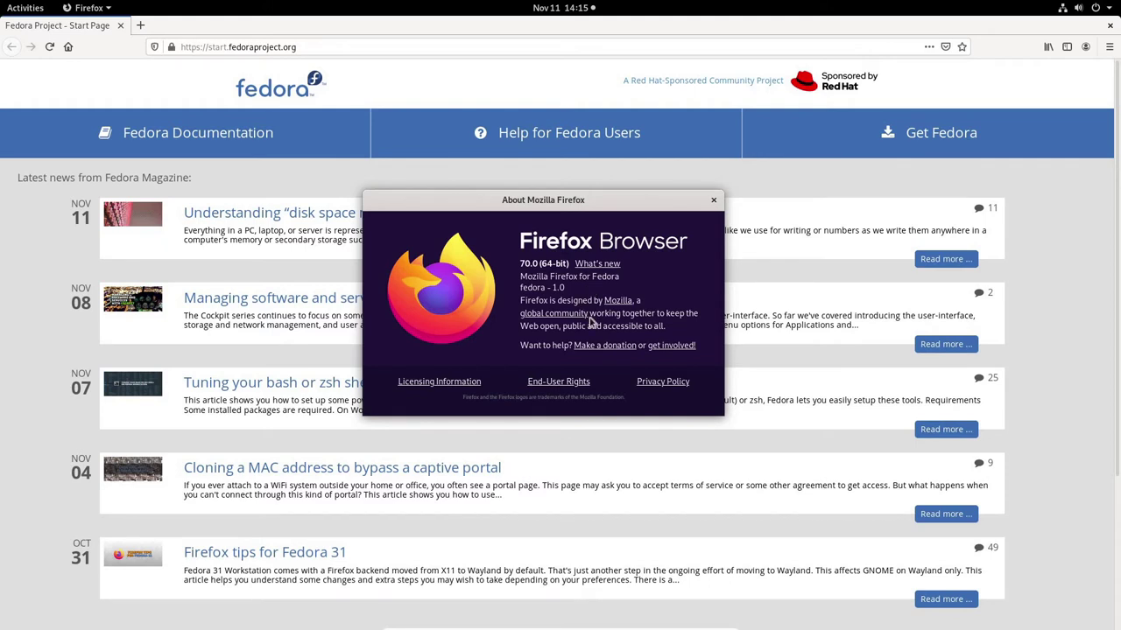
pyautogui.click(713, 201)
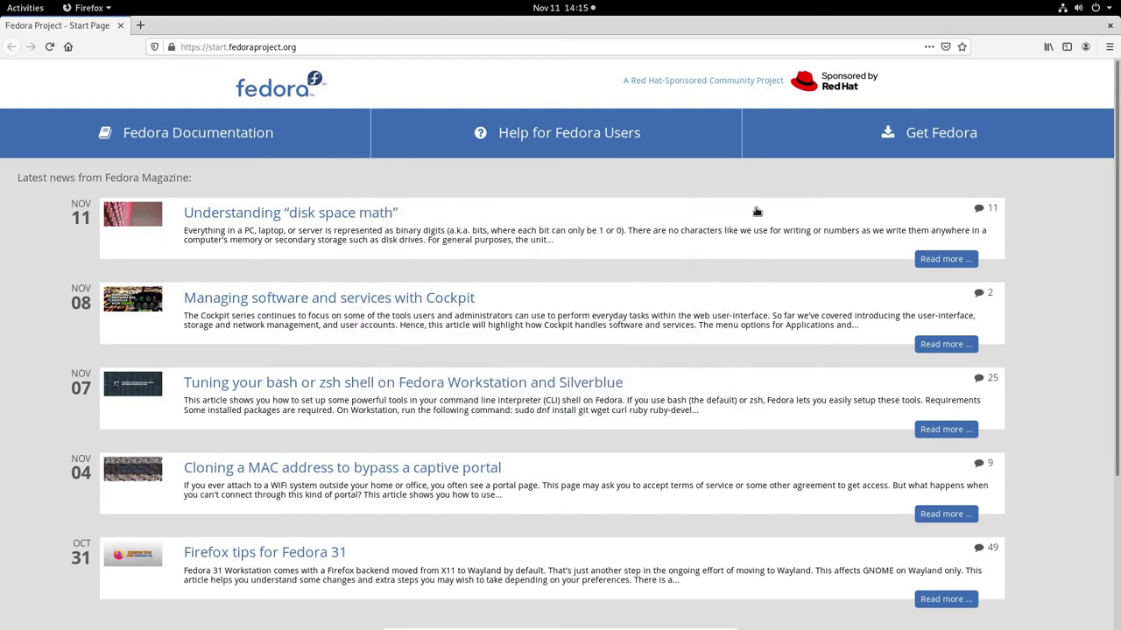
pyautogui.click(1112, 28)
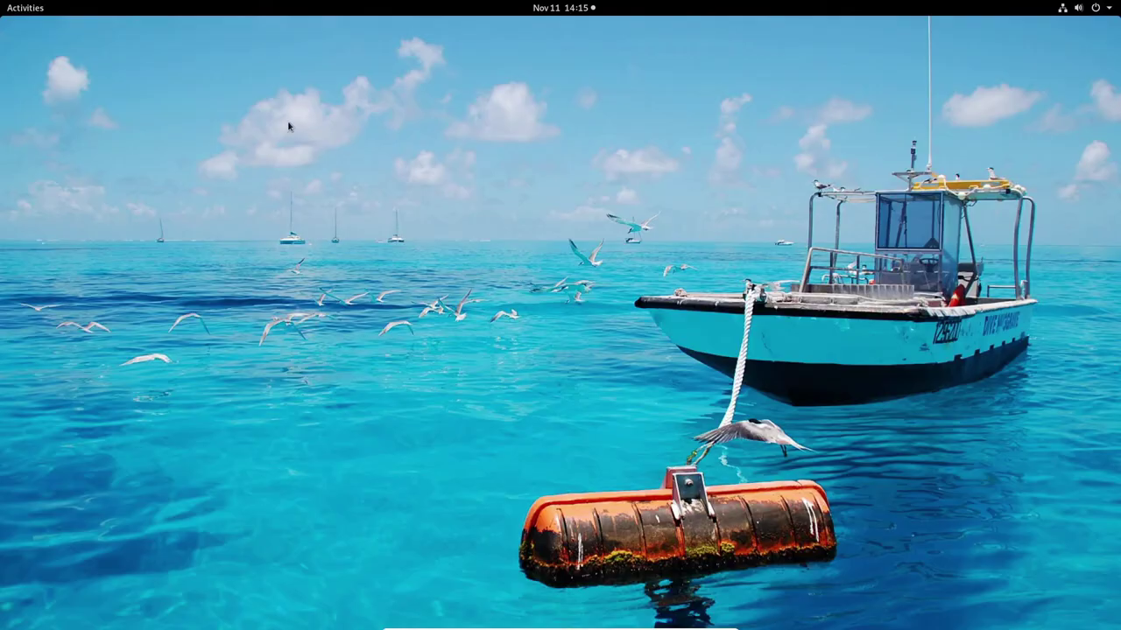
pyautogui.click(24, 7)
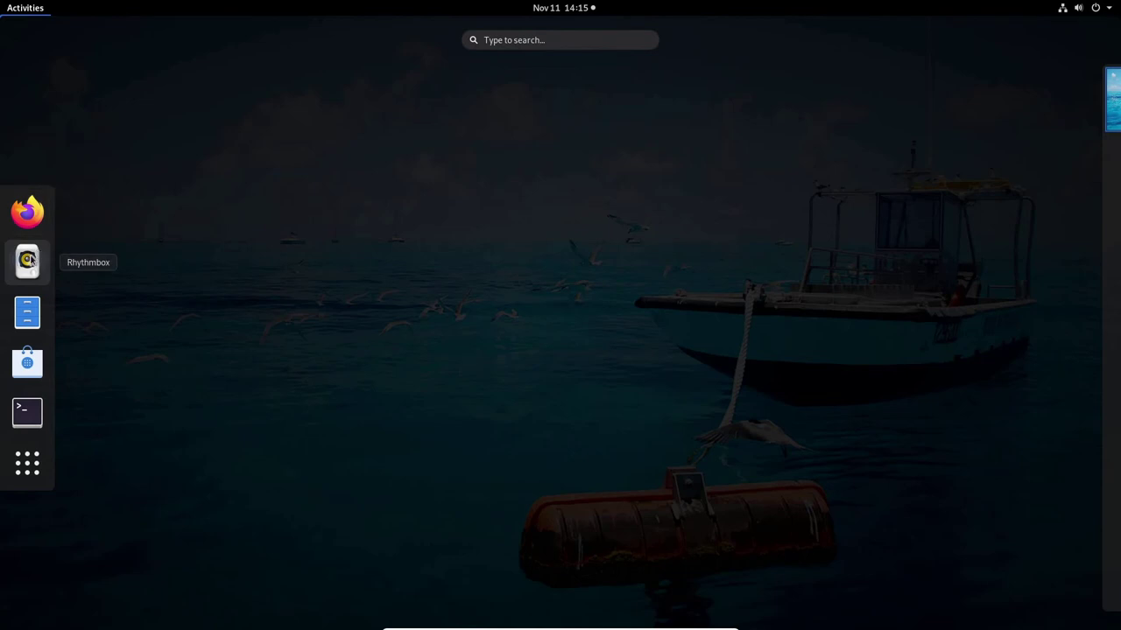
pyautogui.click(24, 312)
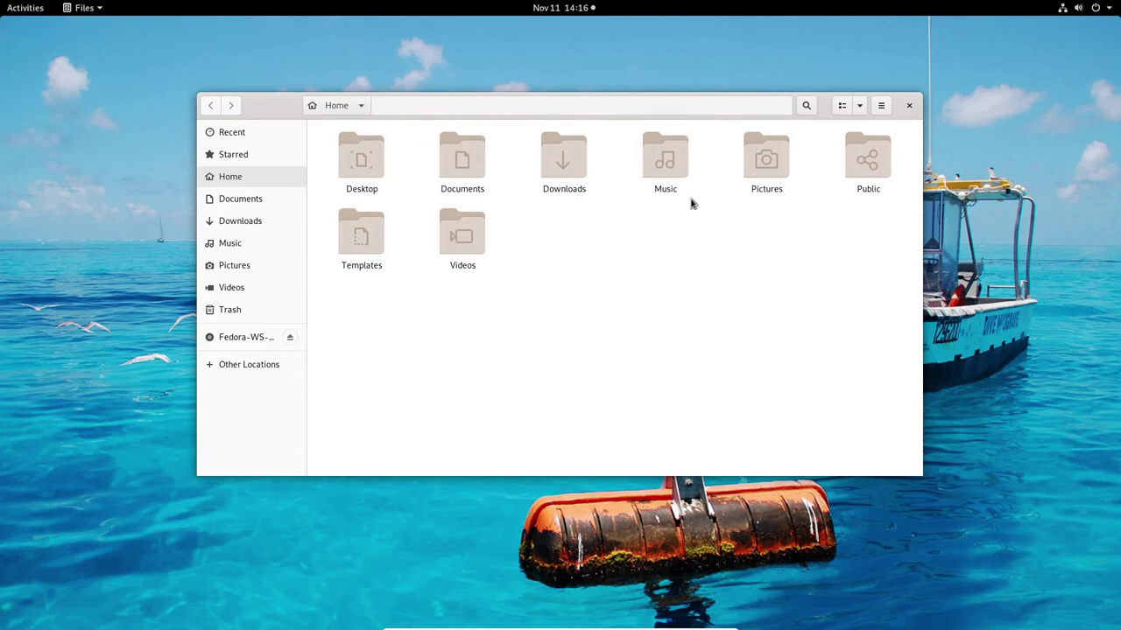
pyautogui.click(881, 105)
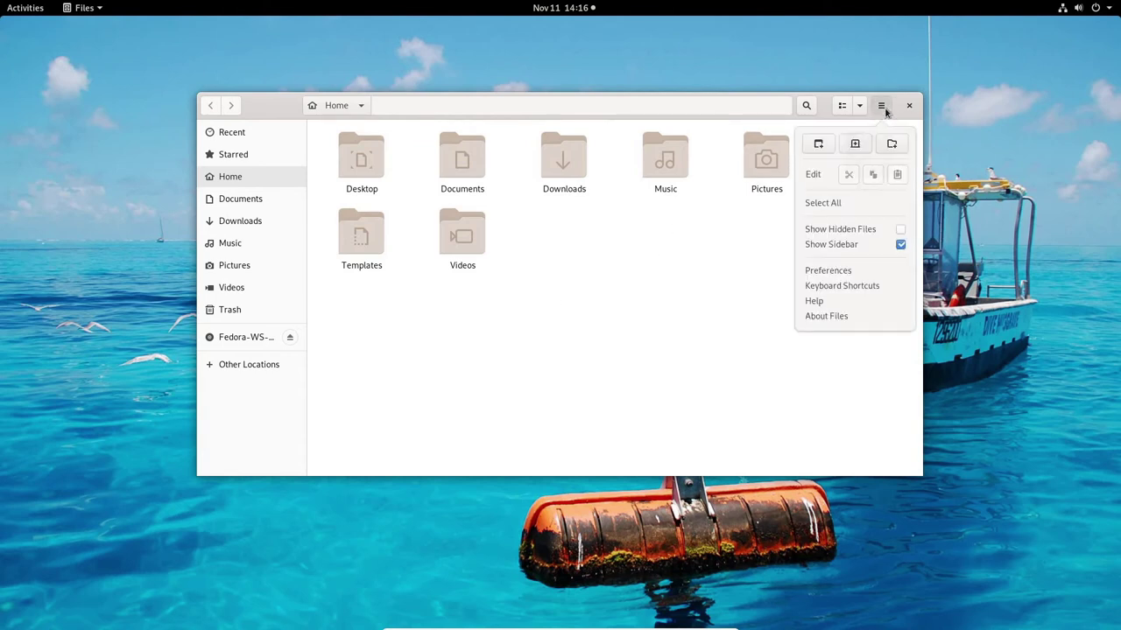
pyautogui.click(830, 316)
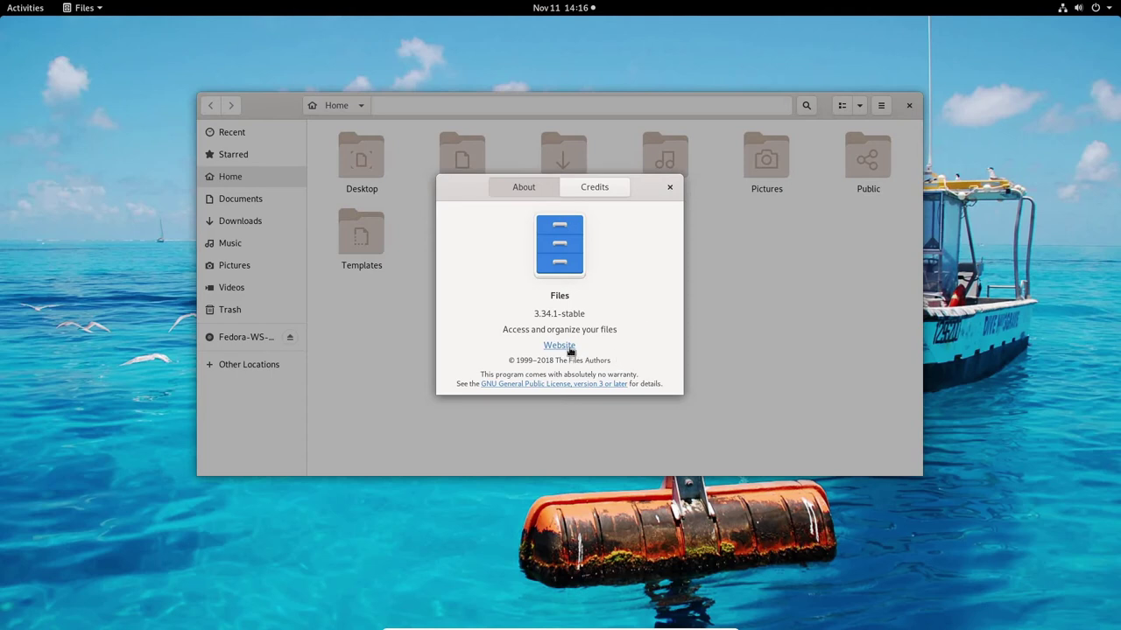
pyautogui.click(669, 188)
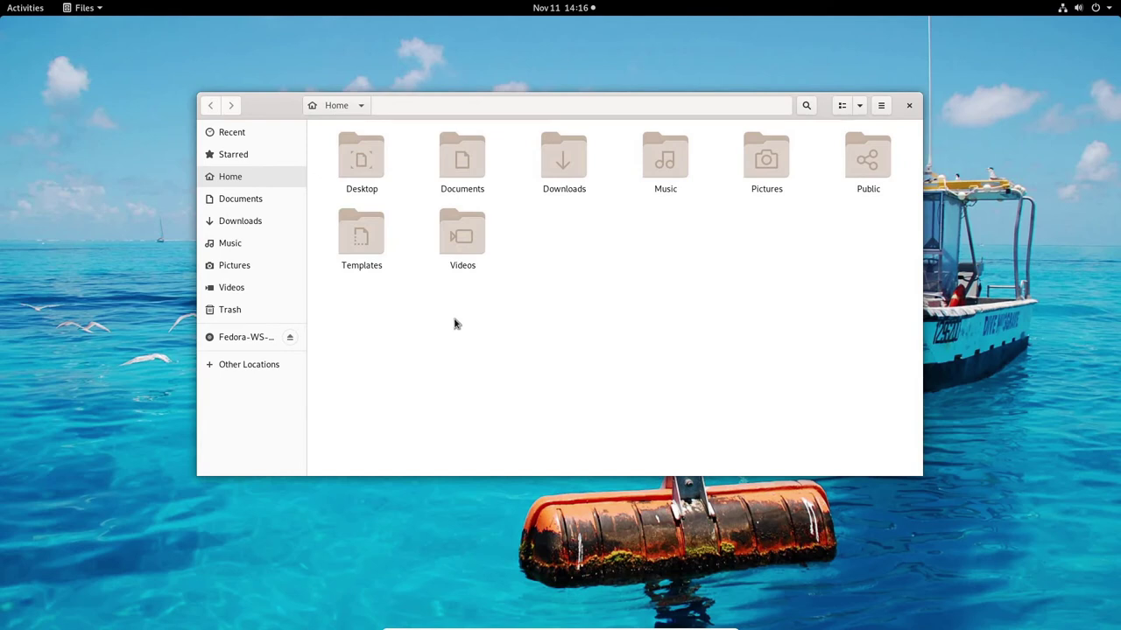
pyautogui.click(912, 106)
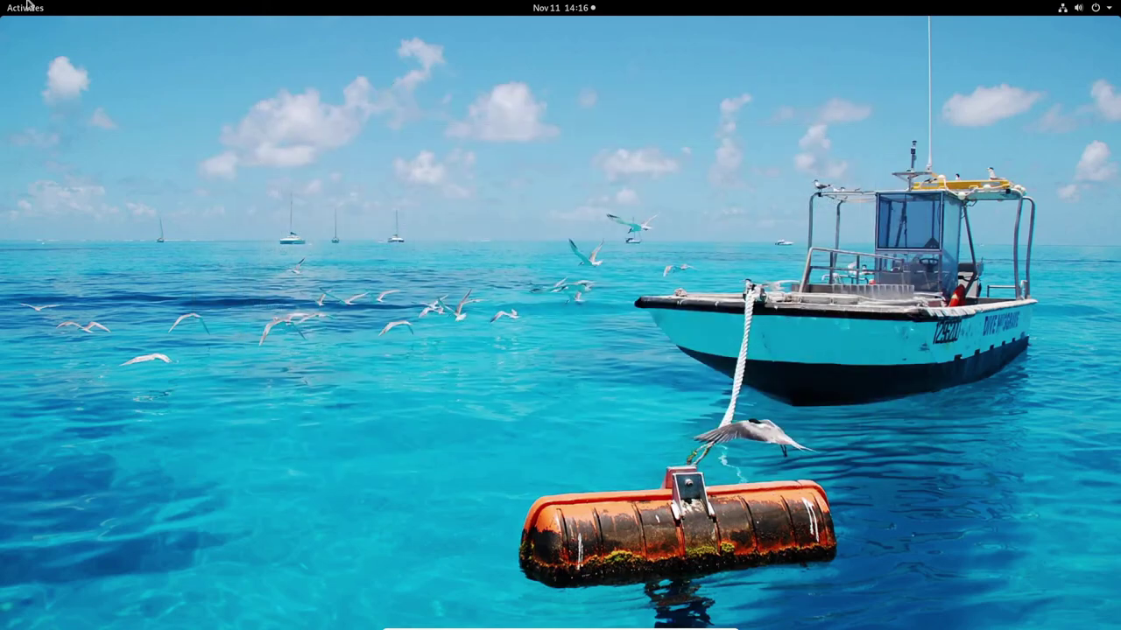
pyautogui.click(27, 9)
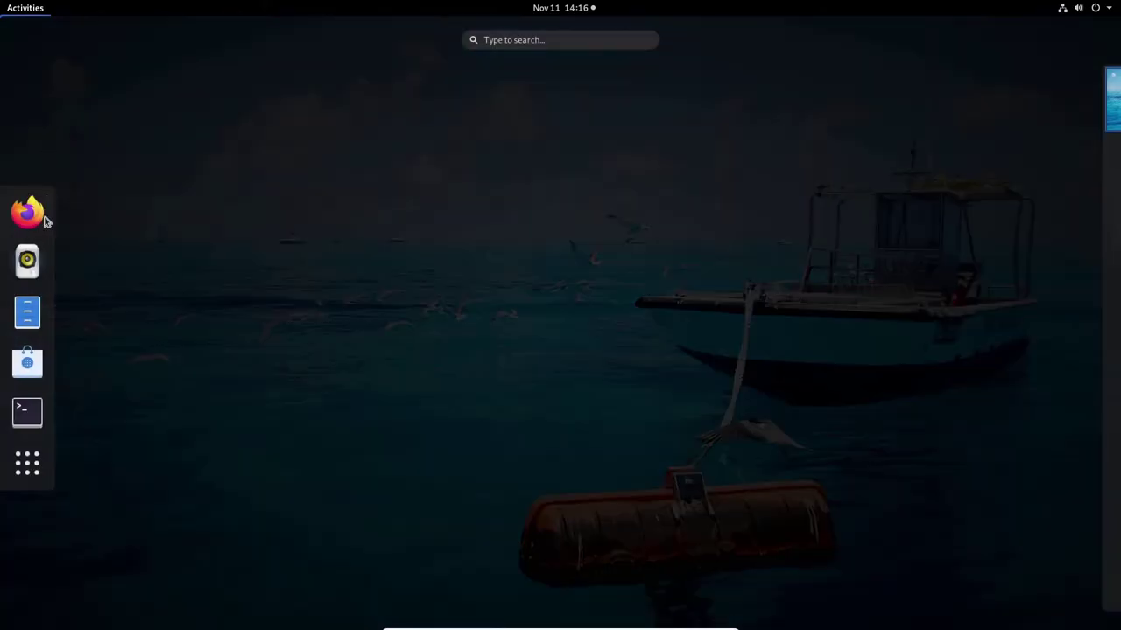
pyautogui.click(27, 361)
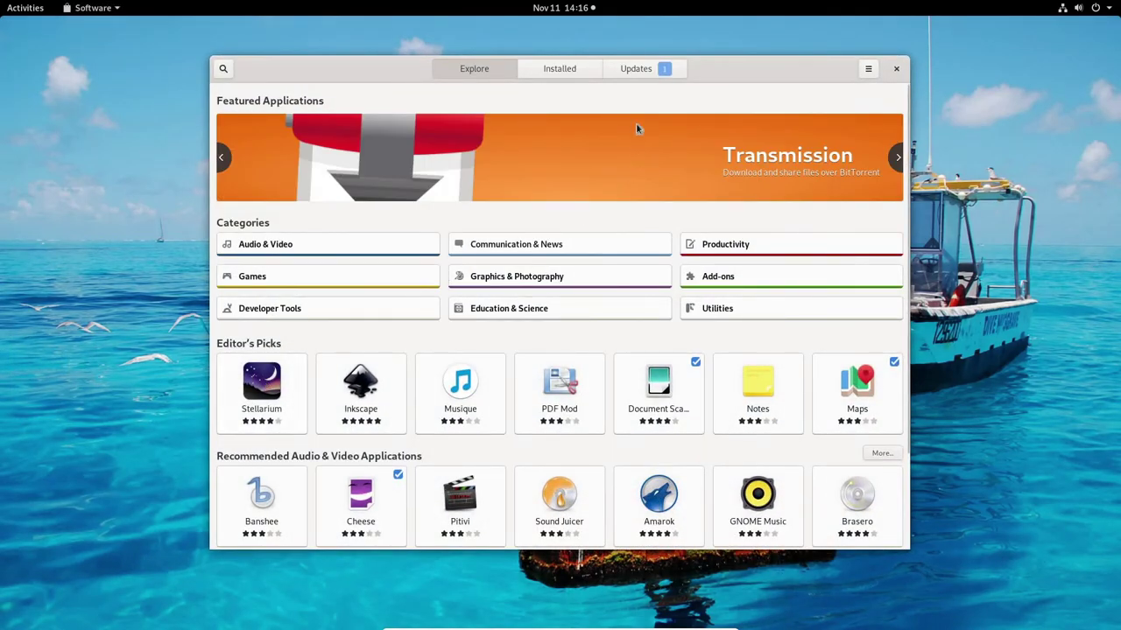
pyautogui.moveTo(706, 67); pyautogui.dragTo(701, 29)
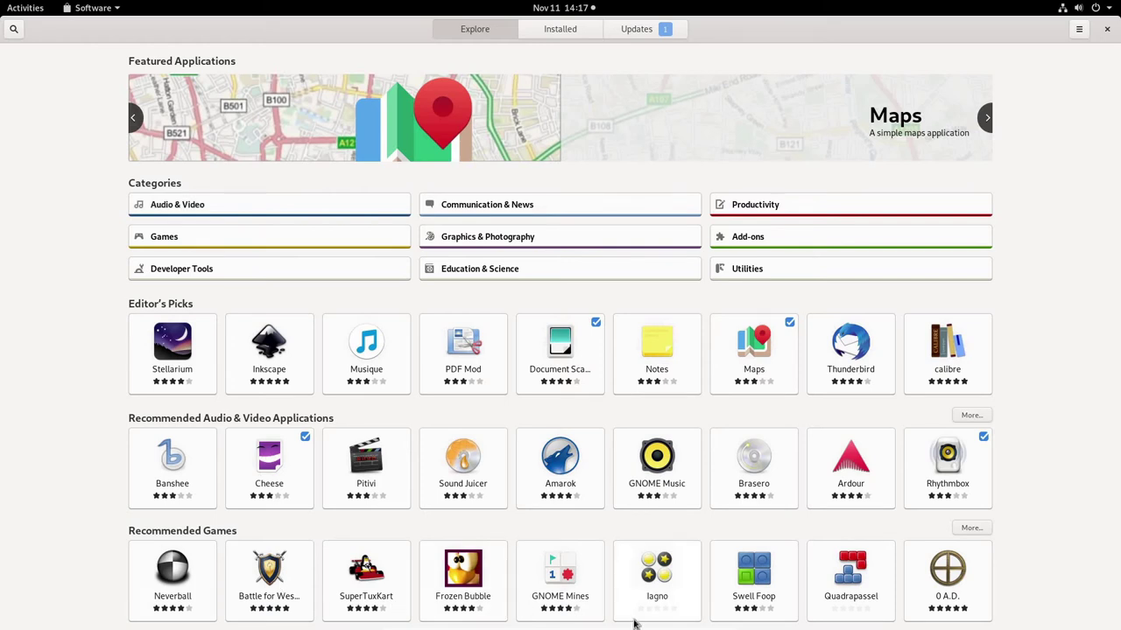
pyautogui.click(290, 212)
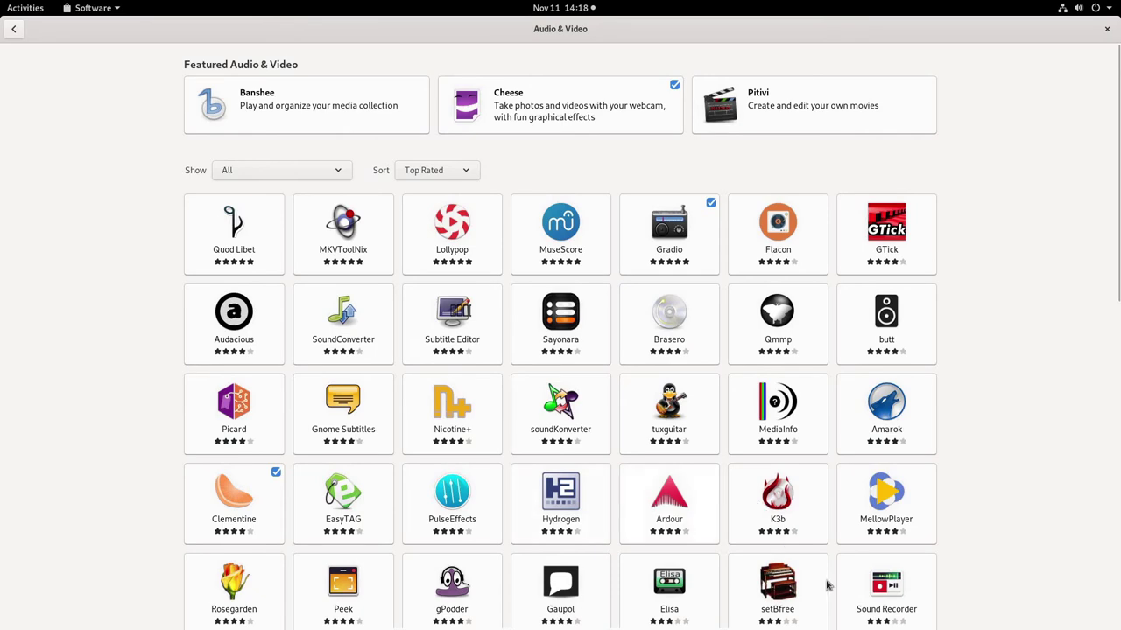
pyautogui.scroll(-10, 830, 585)
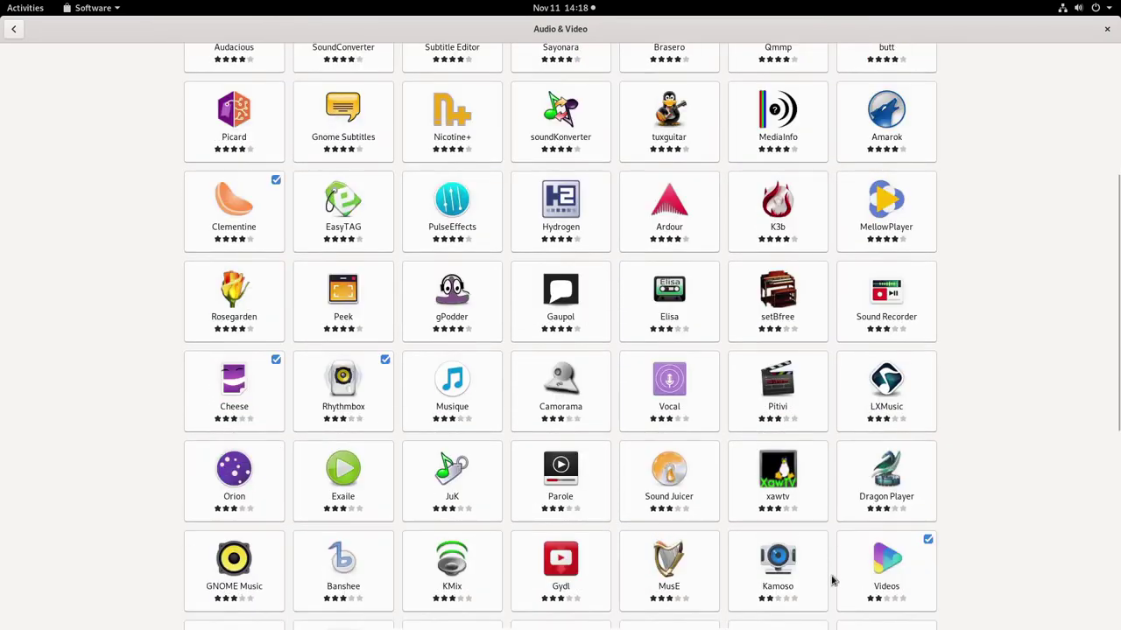
pyautogui.scroll(-6, 831, 578)
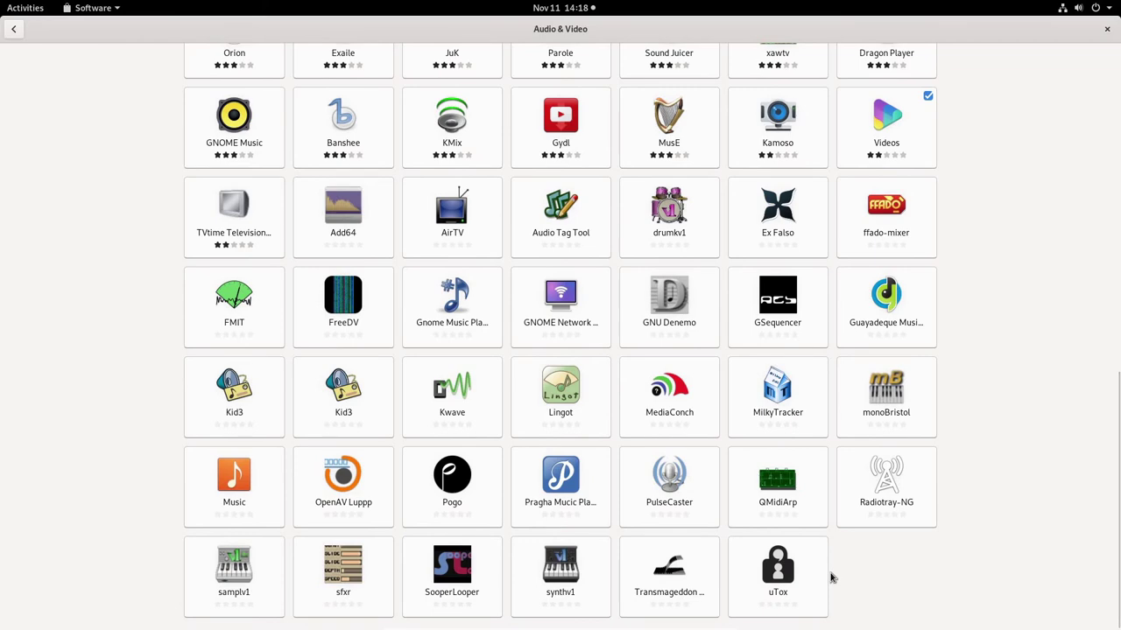
pyautogui.scroll(4, 831, 578)
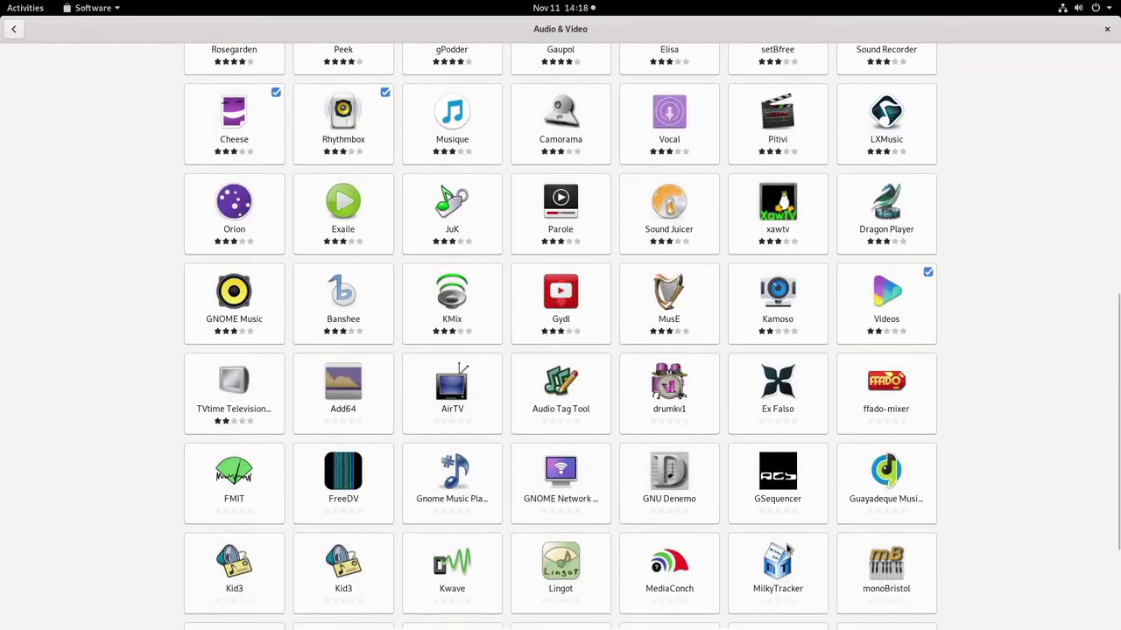
pyautogui.scroll(4, 774, 544)
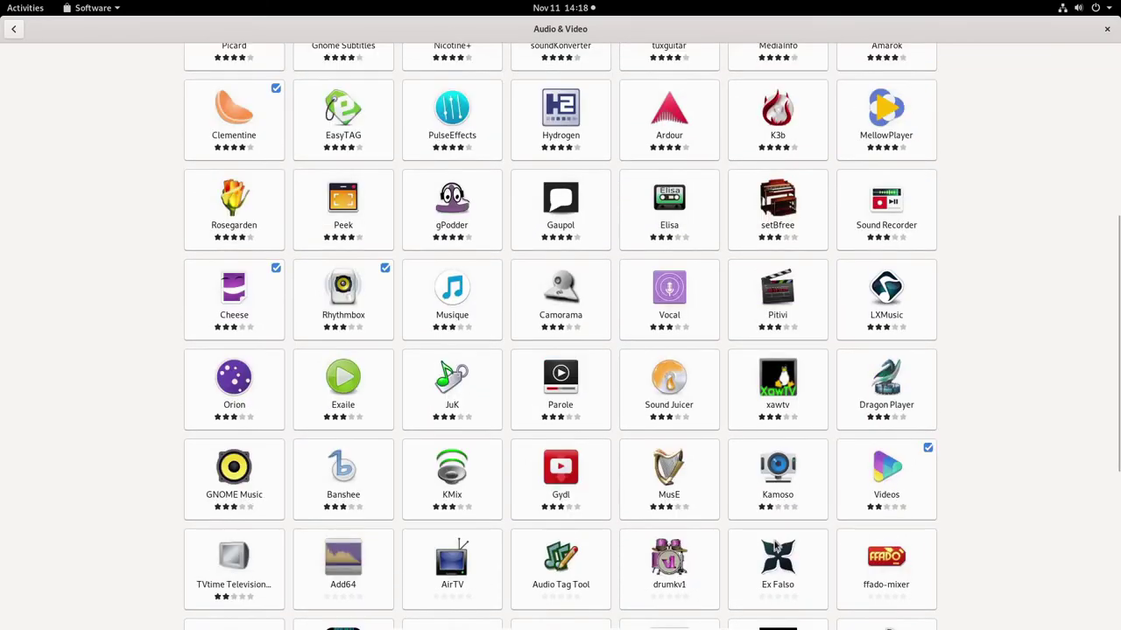
pyautogui.scroll(8, 506, 339)
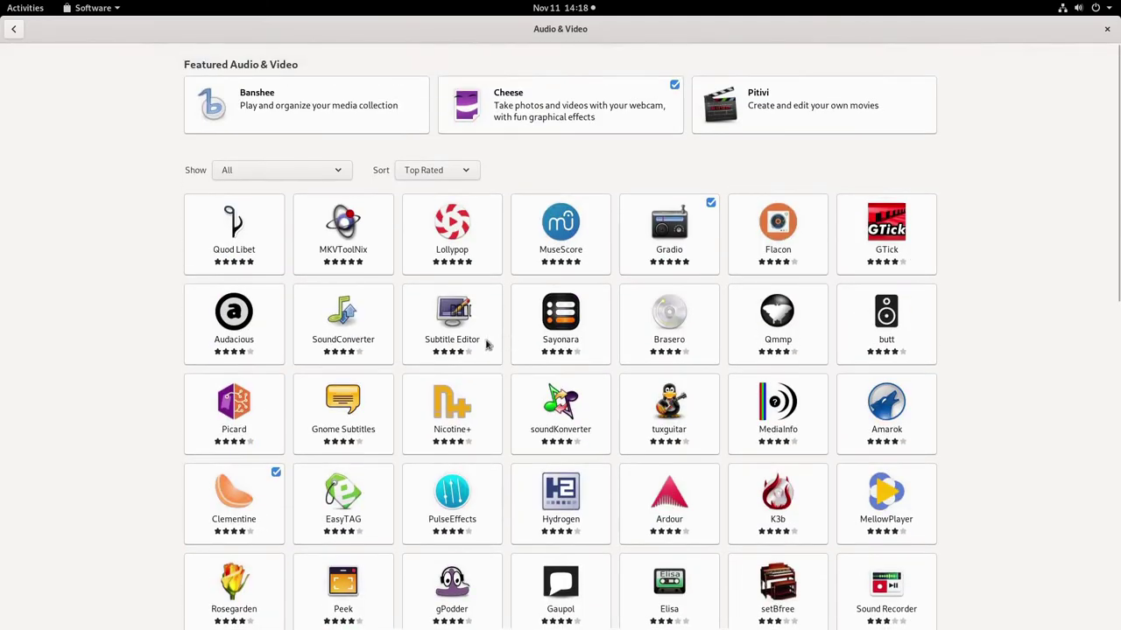
pyautogui.click(14, 30)
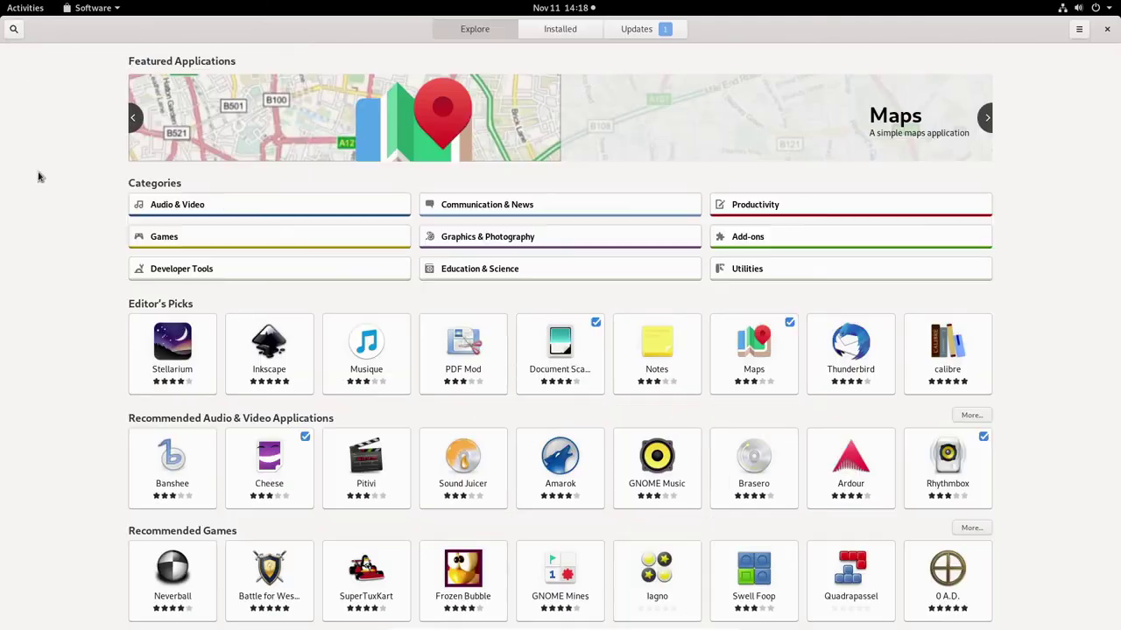
pyautogui.click(233, 241)
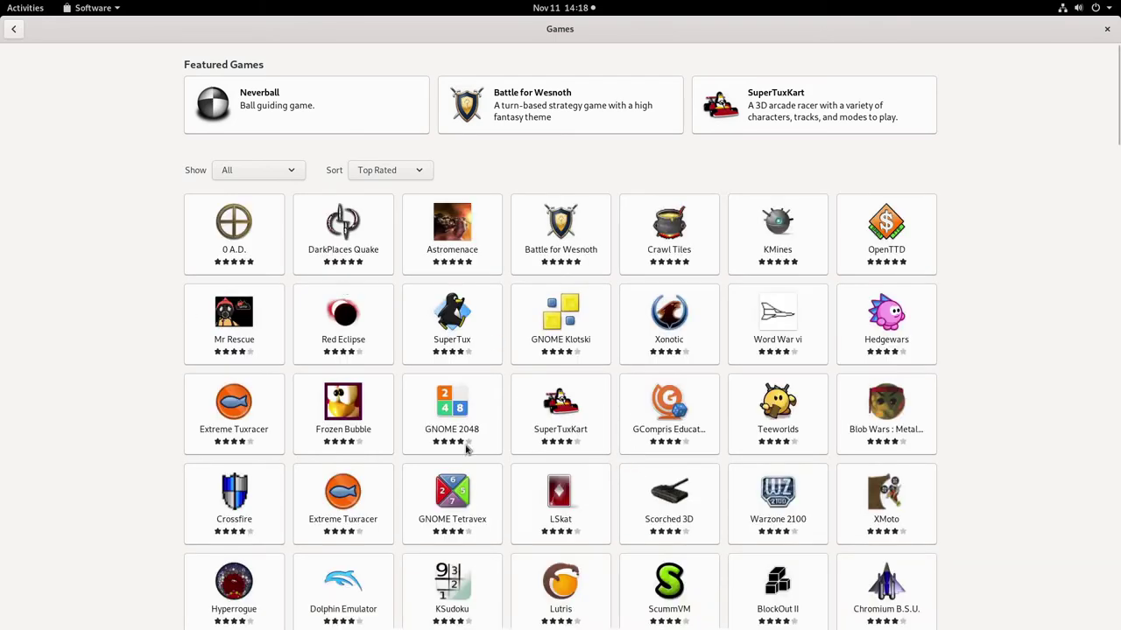
pyautogui.scroll(-3, 254, 357)
pyautogui.scroll(-8, 256, 358)
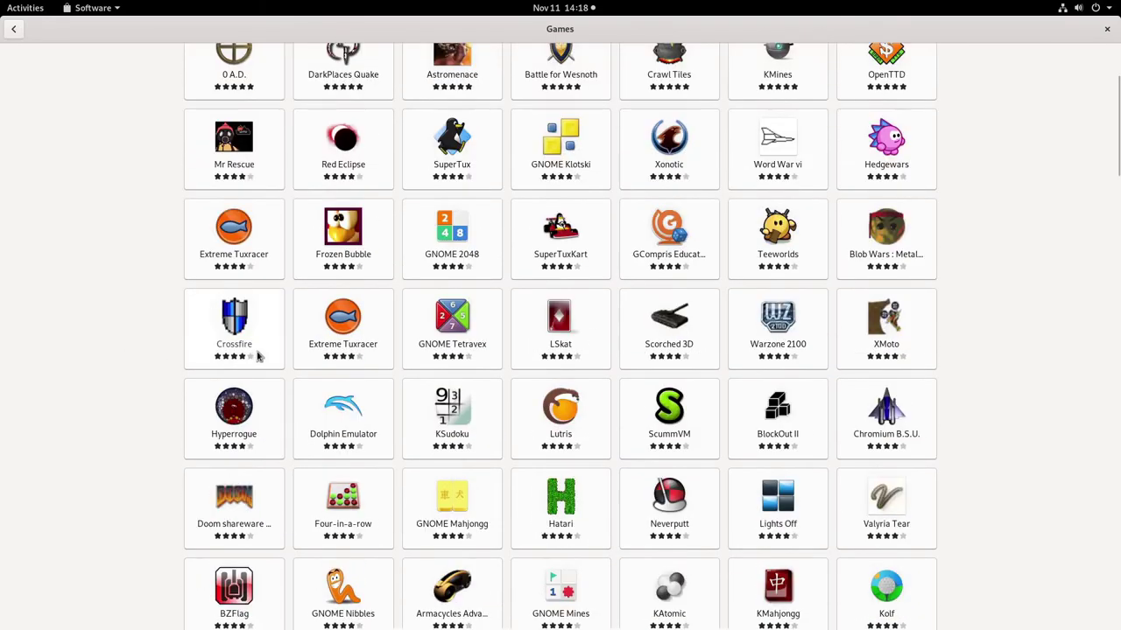
pyautogui.scroll(-3, 258, 355)
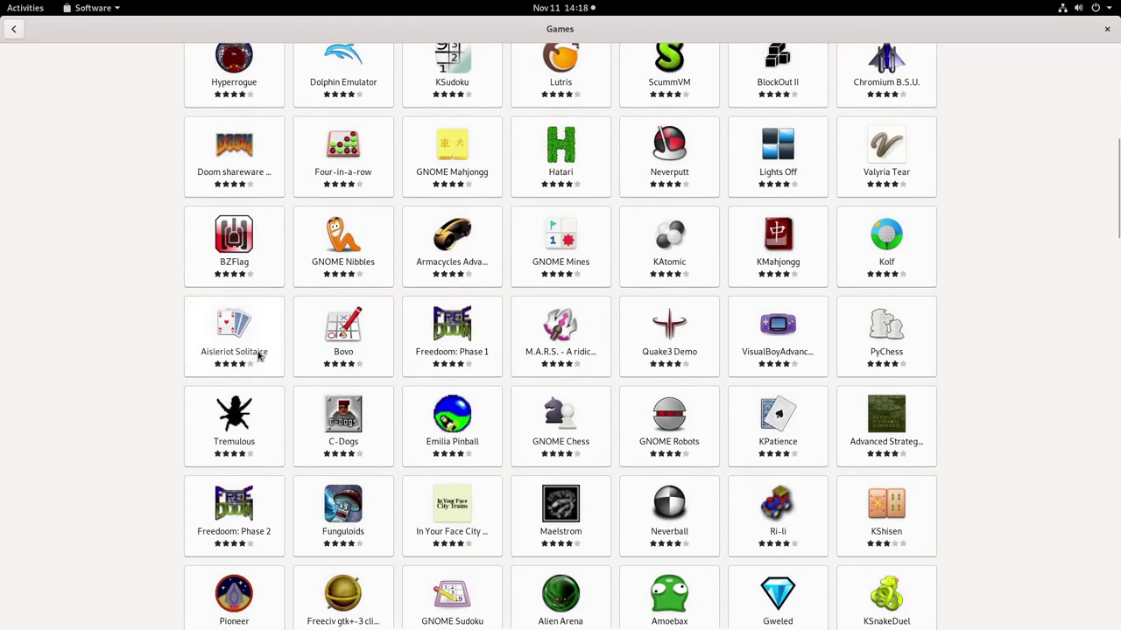
pyautogui.scroll(-5, 259, 354)
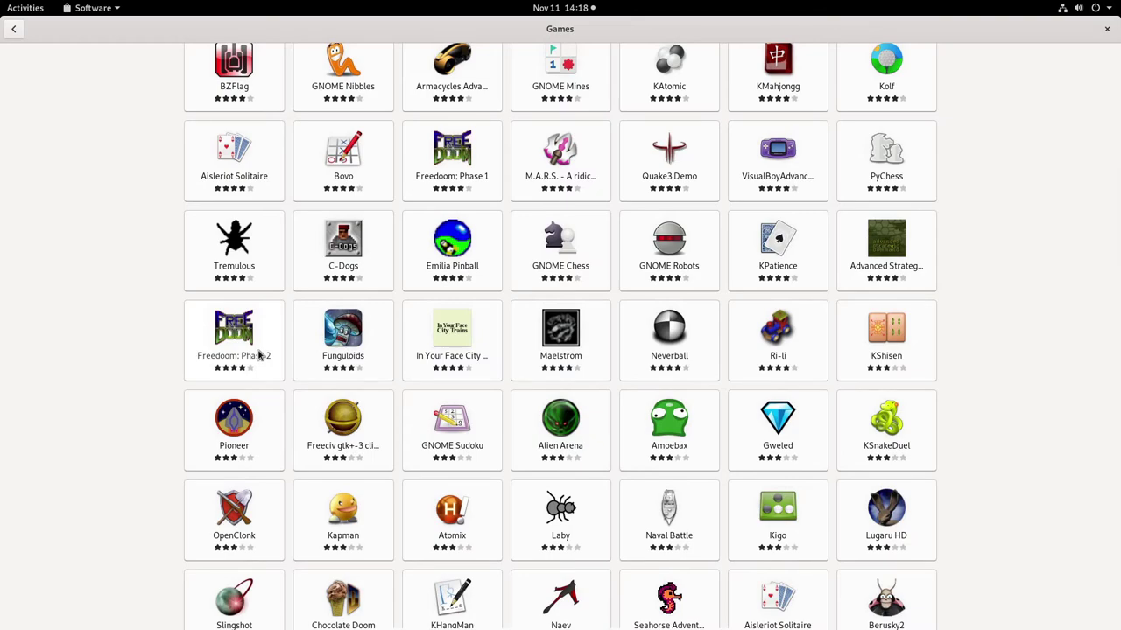
pyautogui.scroll(-10, 258, 355)
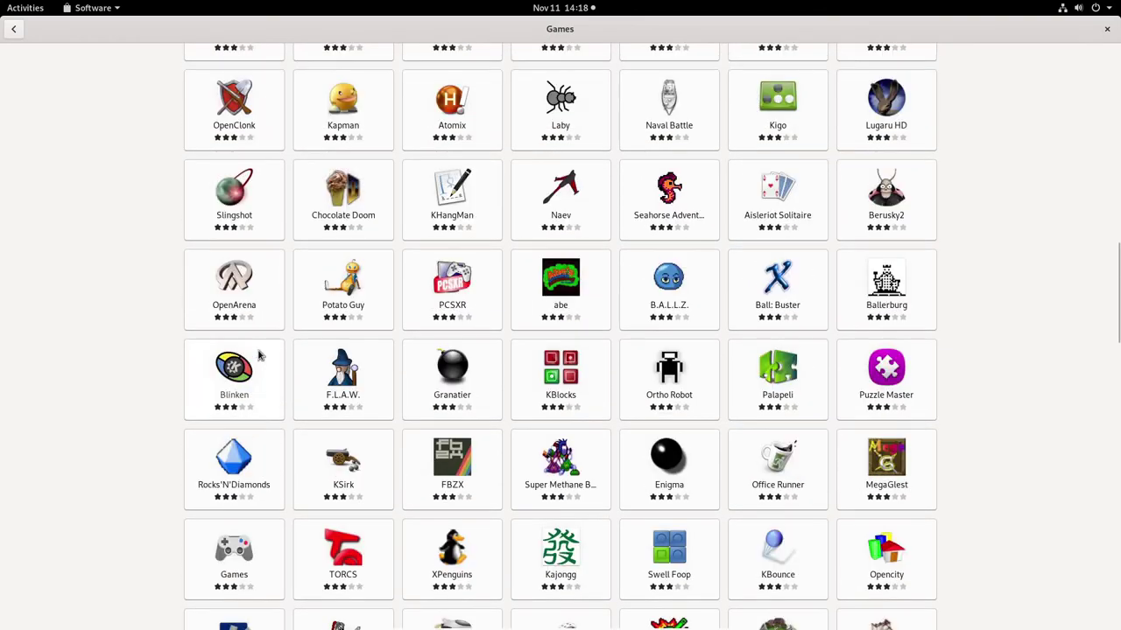
pyautogui.scroll(-5, 259, 354)
pyautogui.scroll(-13, 258, 354)
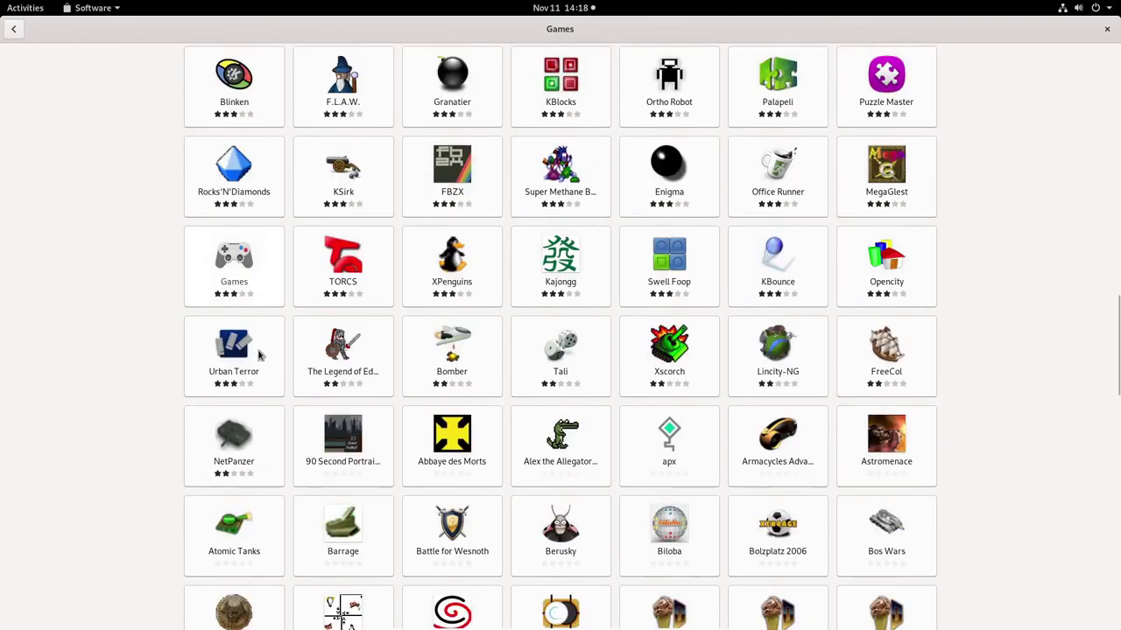
pyautogui.scroll(20, 258, 355)
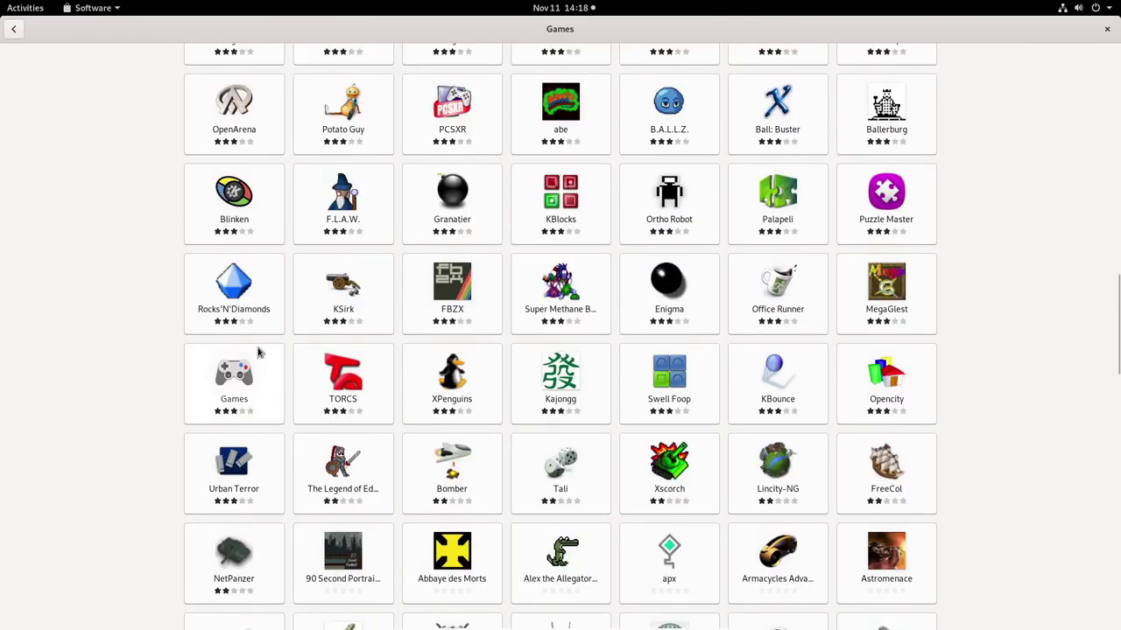
pyautogui.click(13, 29)
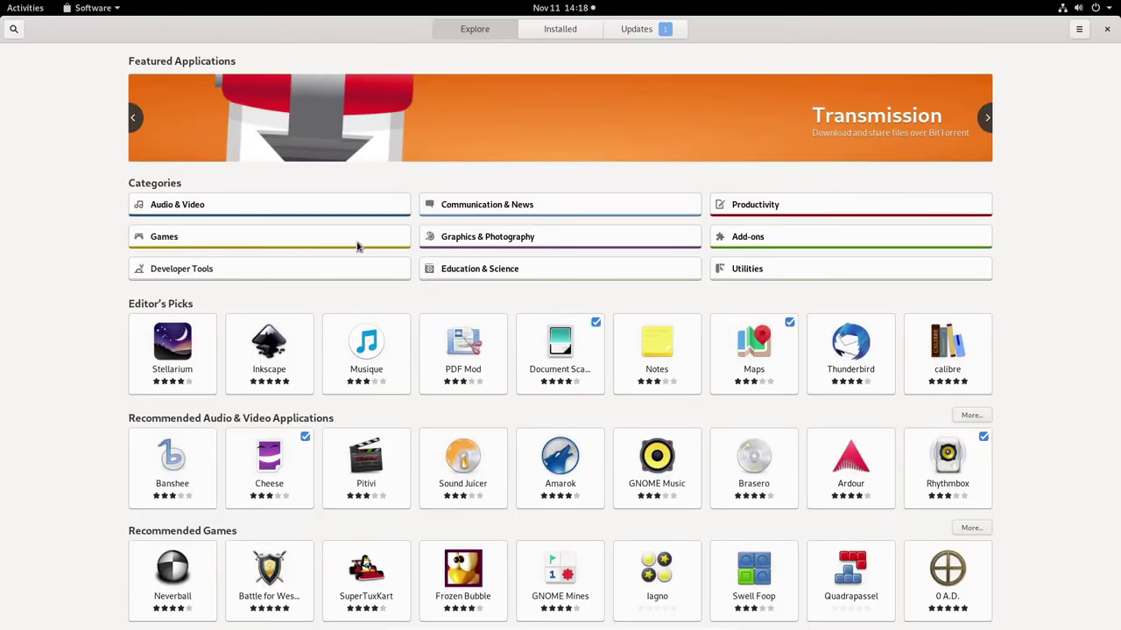
pyautogui.click(482, 213)
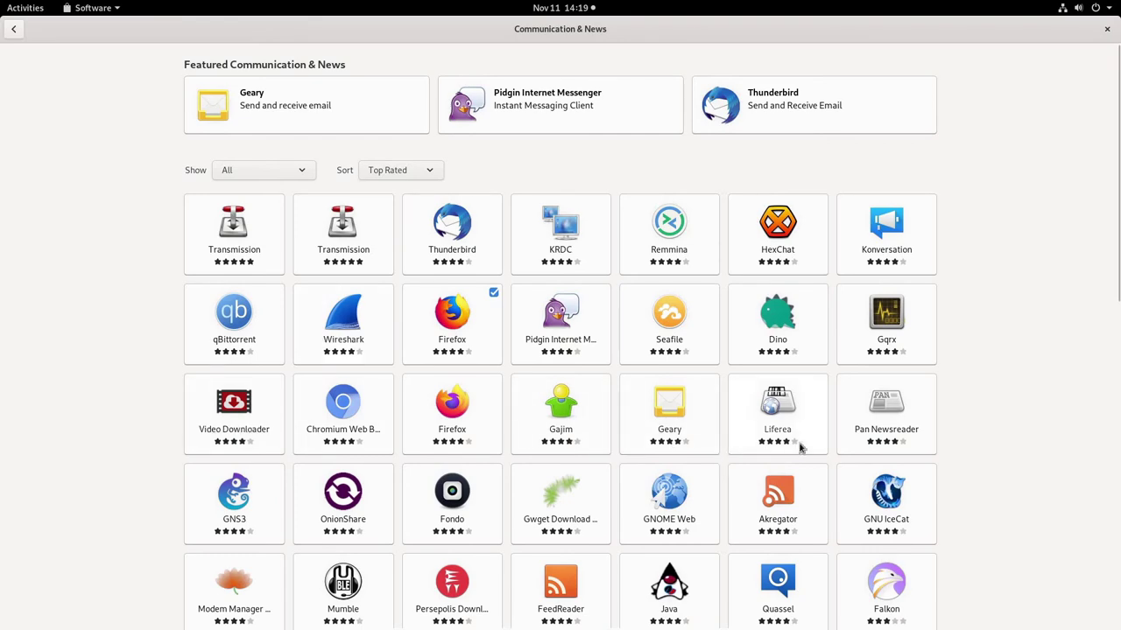
pyautogui.scroll(-4, 703, 502)
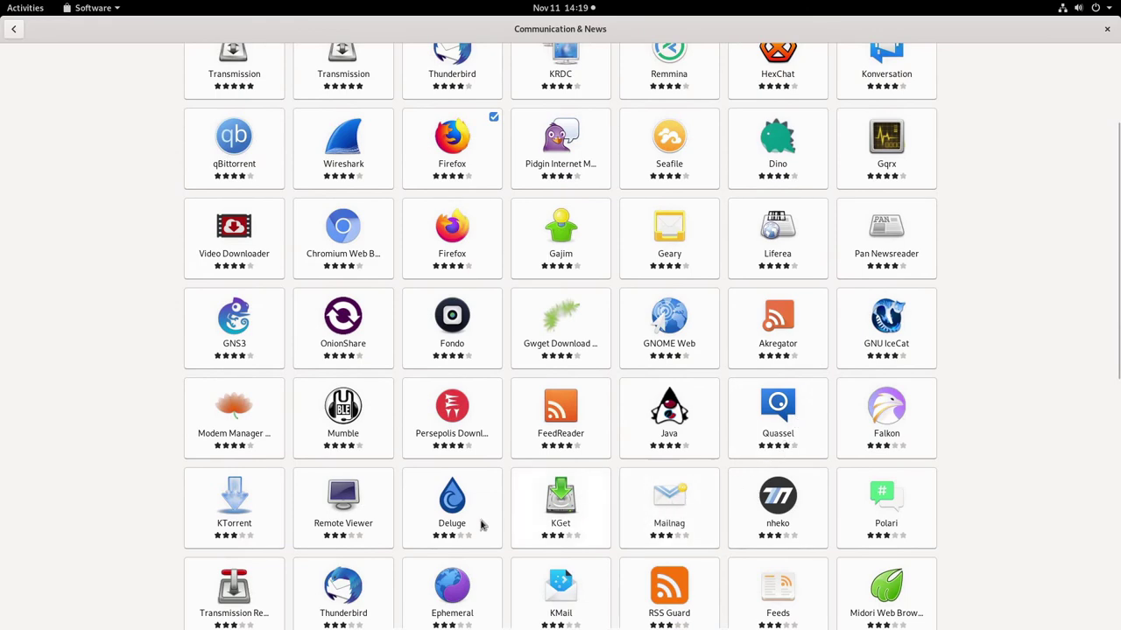
pyautogui.scroll(-5, 429, 534)
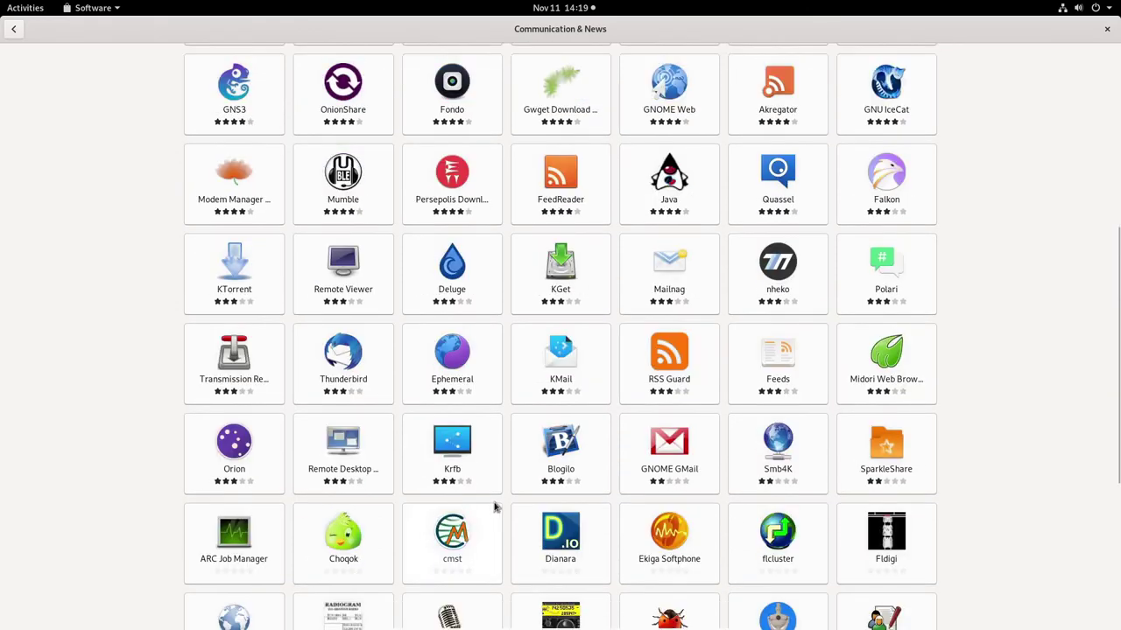
pyautogui.scroll(-5, 555, 500)
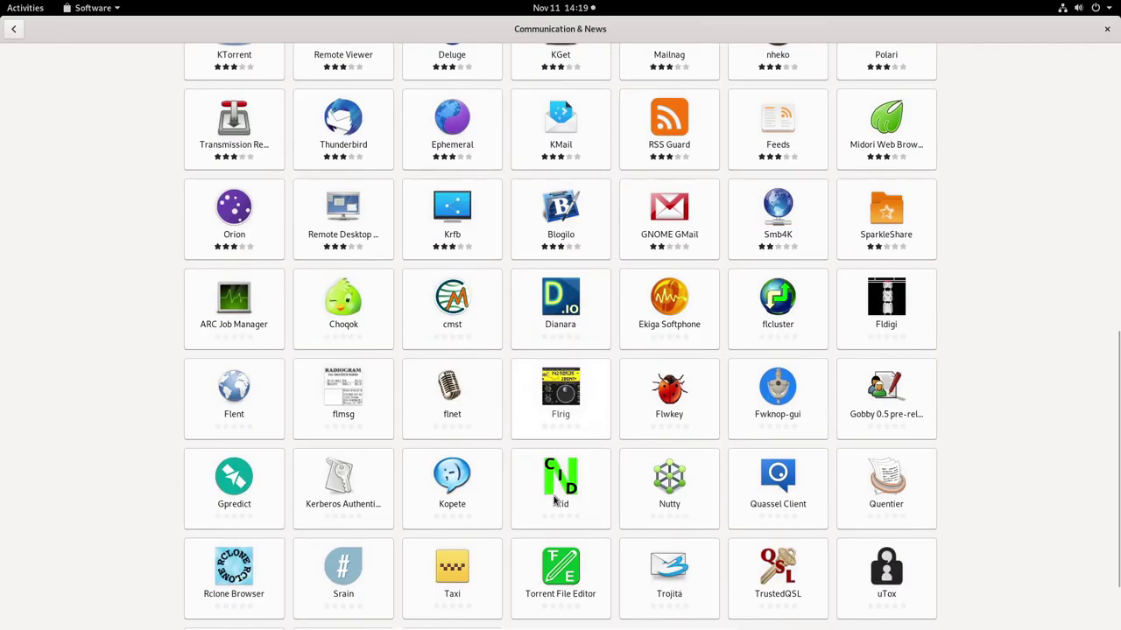
pyautogui.scroll(4, 378, 301)
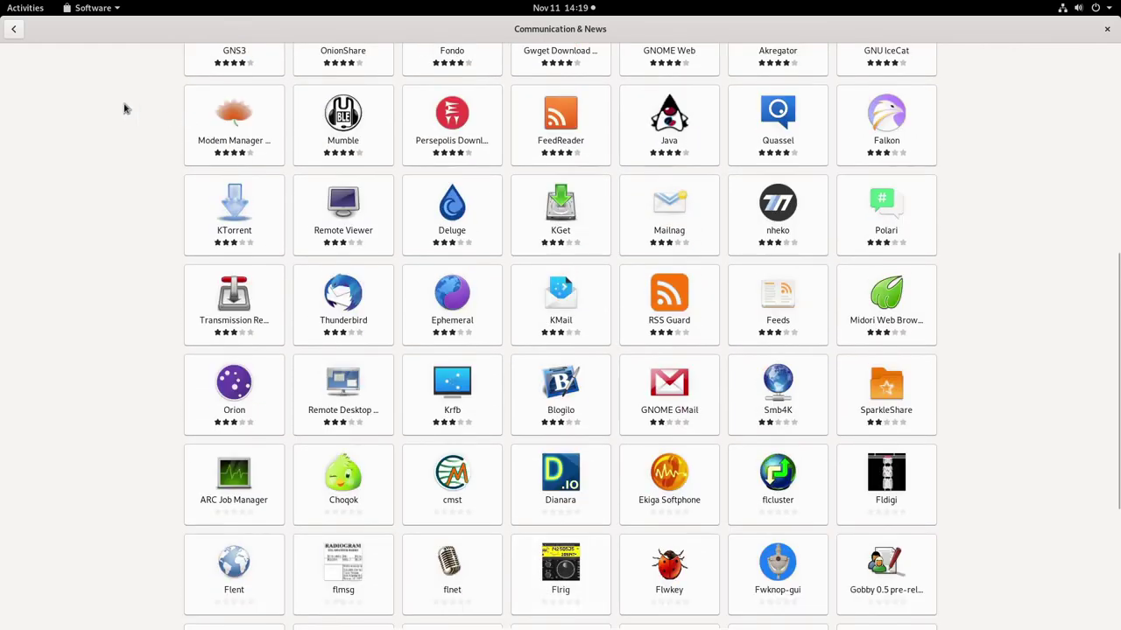
pyautogui.hotkey('alt', 'Left')
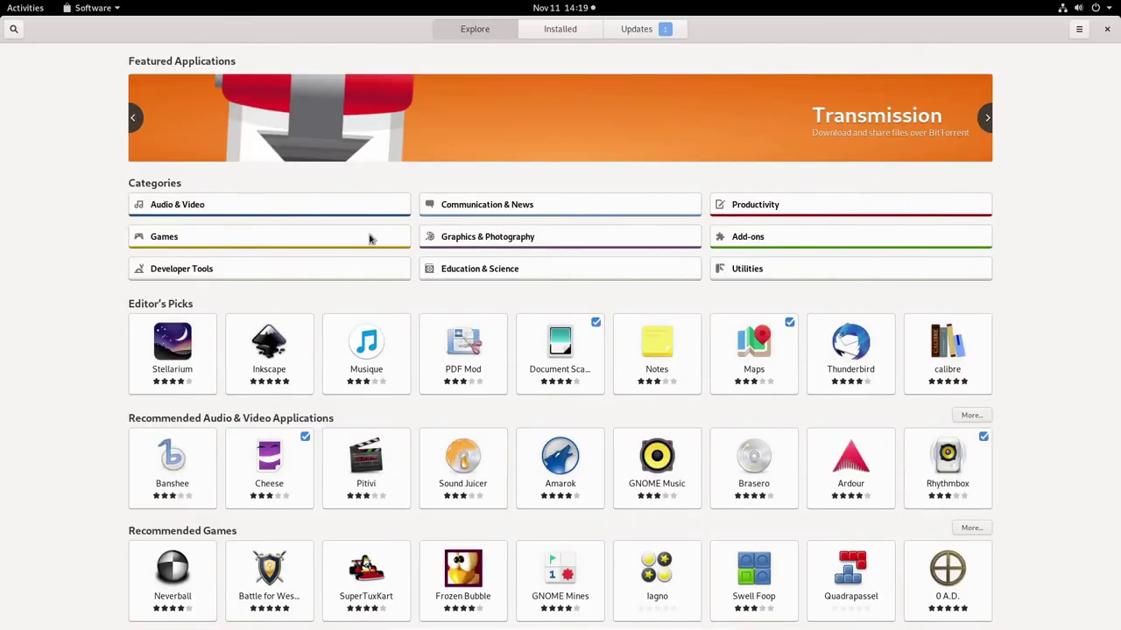
pyautogui.click(513, 238)
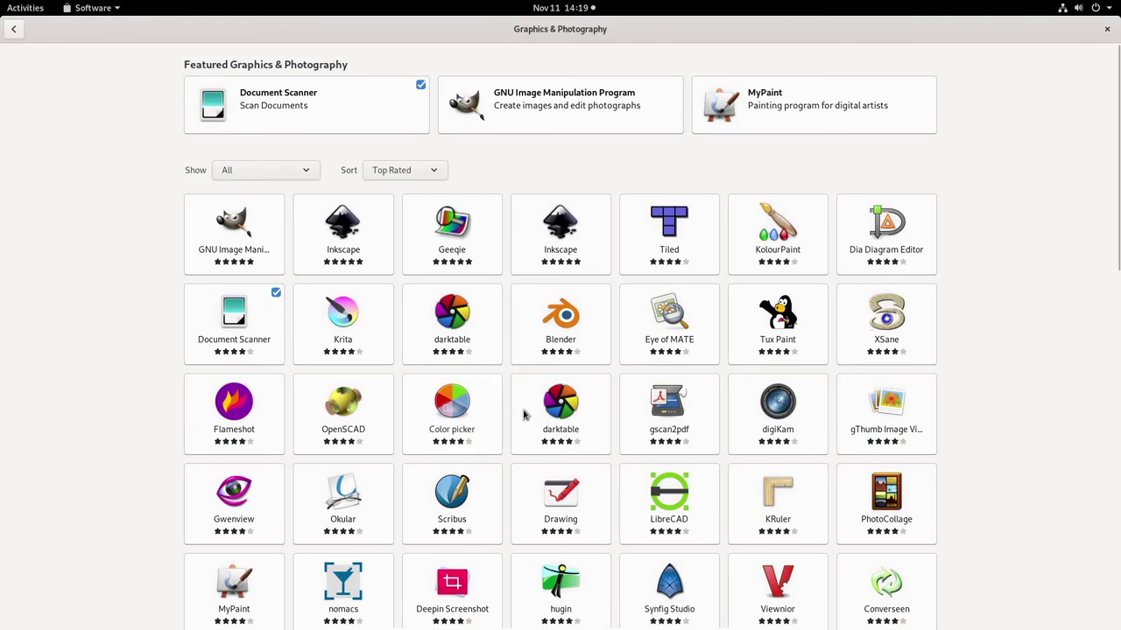
pyautogui.scroll(-3, 523, 415)
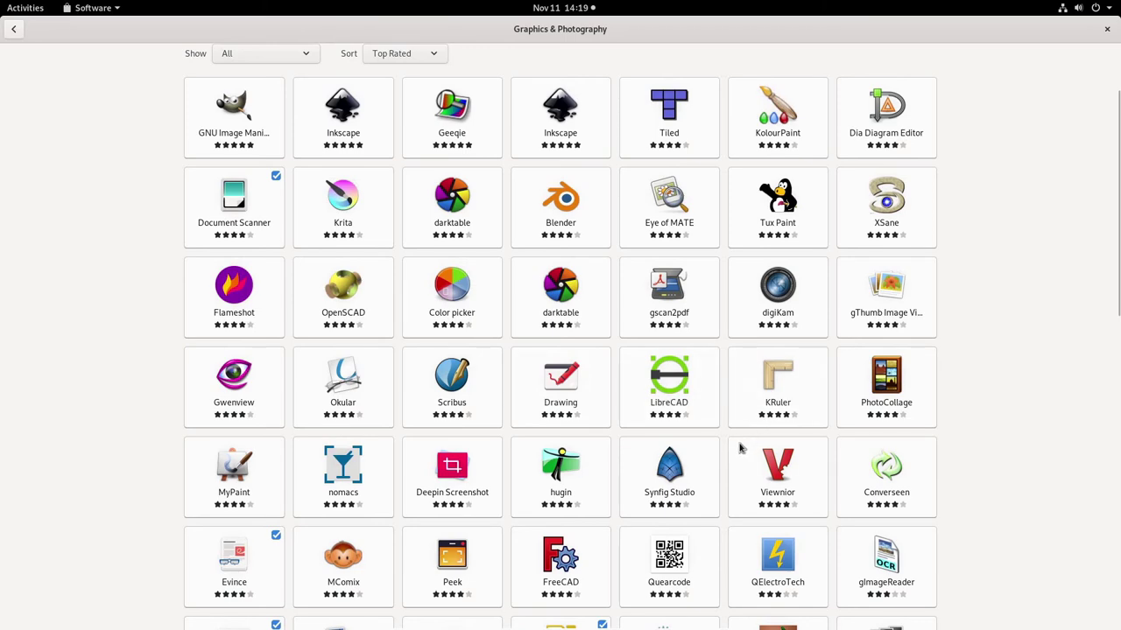
pyautogui.scroll(-3, 741, 445)
pyautogui.scroll(-4, 663, 450)
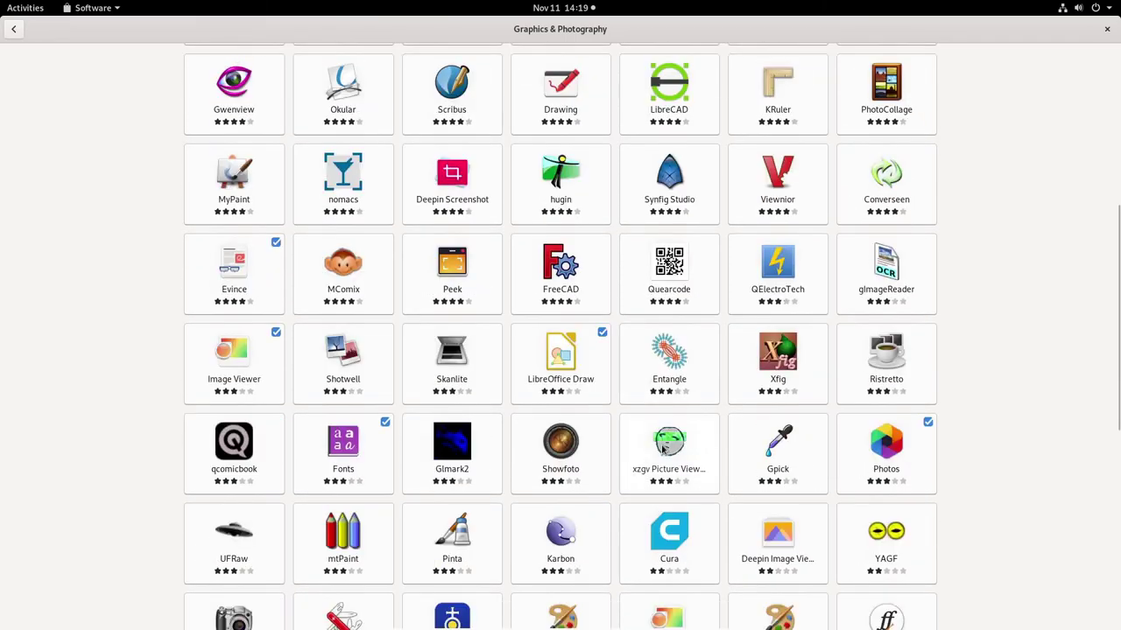
pyautogui.click(12, 32)
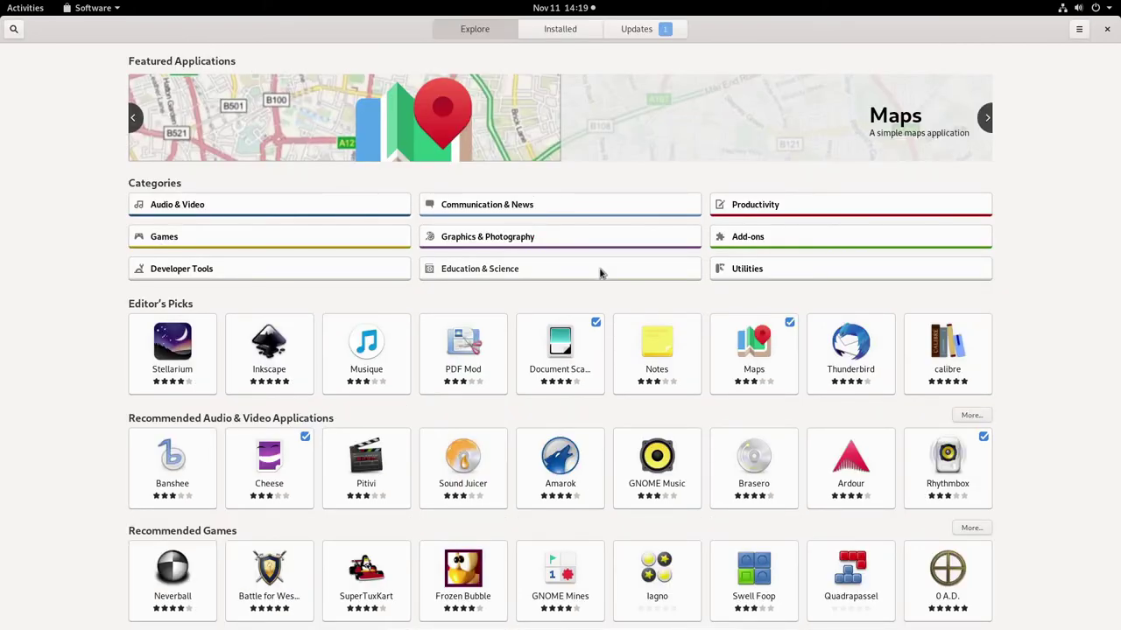
# Step: Browse the Productivity category's apps, such as LibreOffice Writer, Texmaker and Evolution, then return to Explore
pyautogui.click(802, 210)
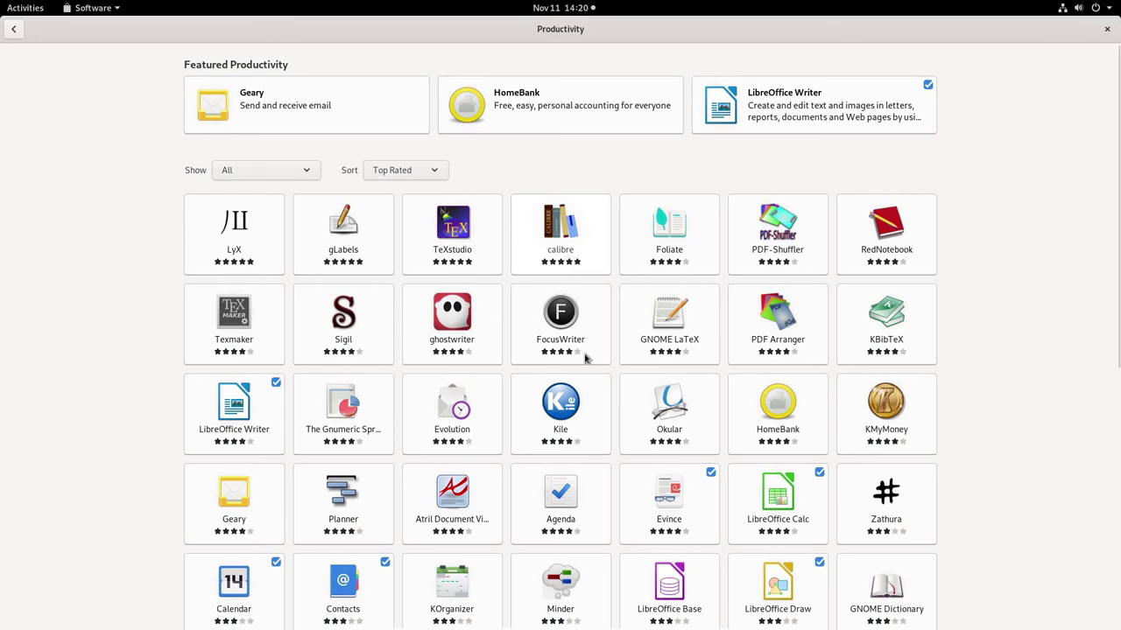
pyautogui.scroll(-3, 591, 409)
pyautogui.scroll(-3, 591, 409)
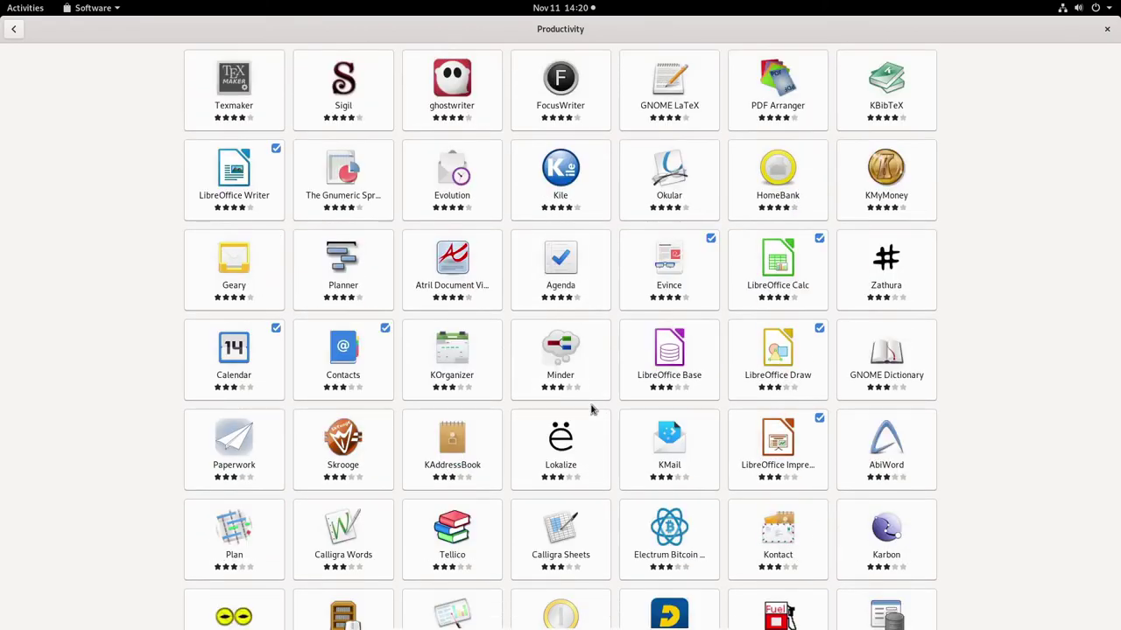
pyautogui.scroll(-3, 591, 409)
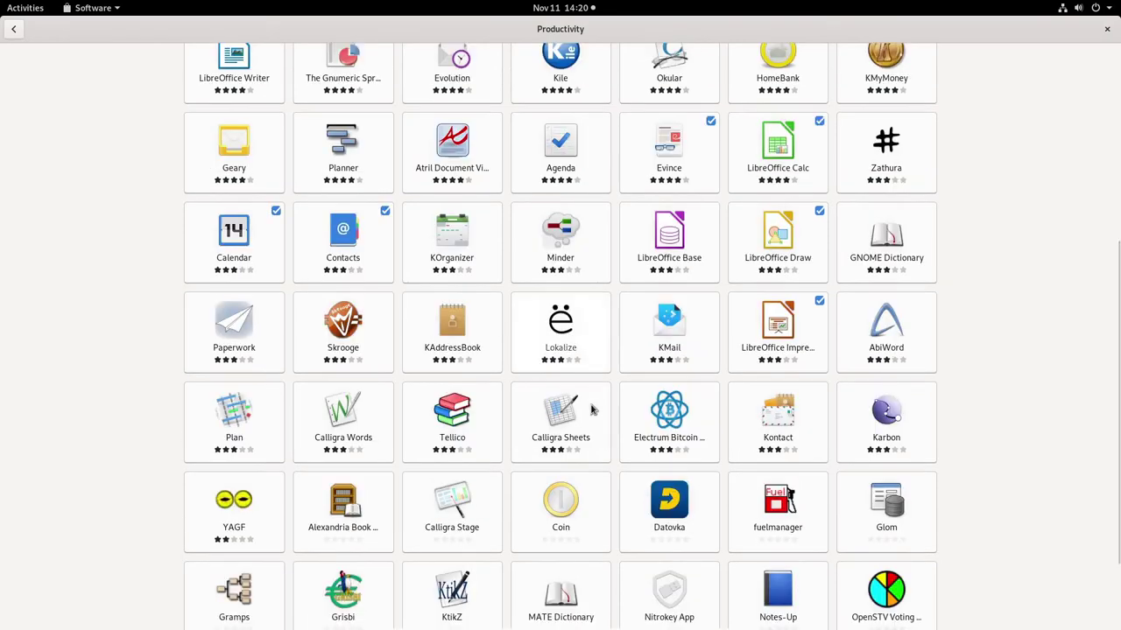
pyautogui.scroll(-3, 590, 409)
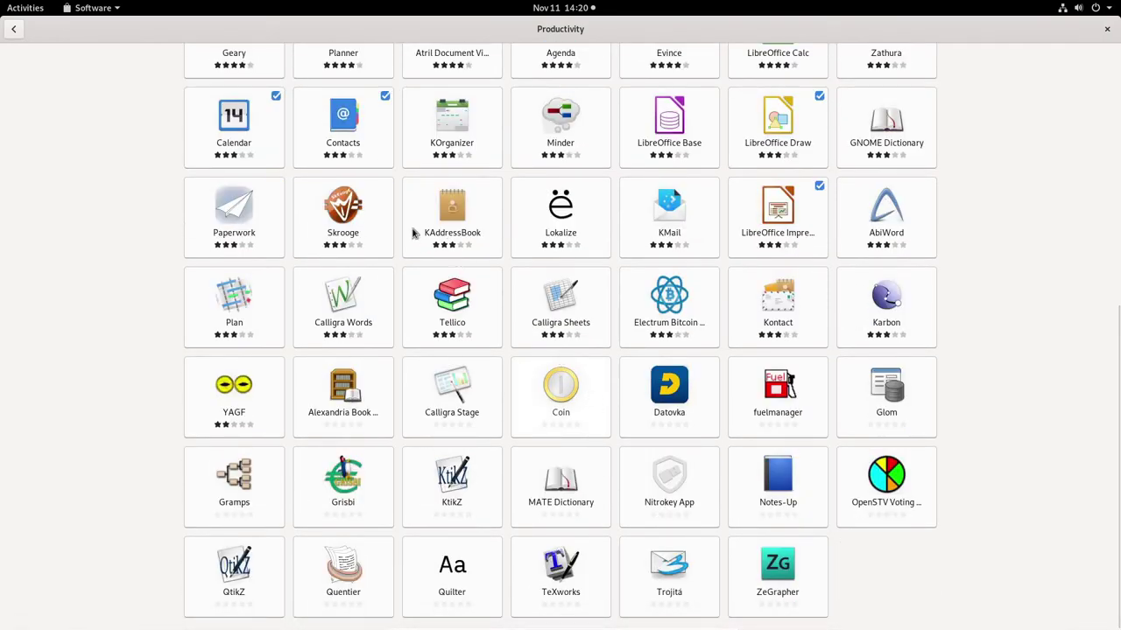
pyautogui.scroll(5, 92, 22)
pyautogui.click(14, 28)
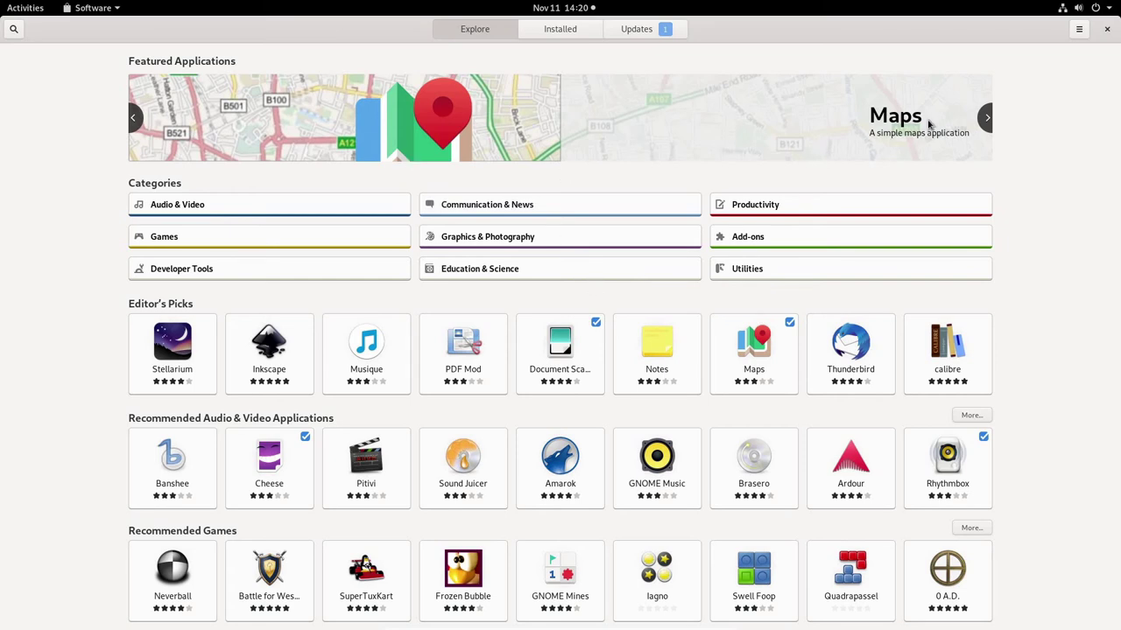
# Step: Close Software and launch Terminal from the Activities dock
pyautogui.click(1106, 29)
pyautogui.click(26, 7)
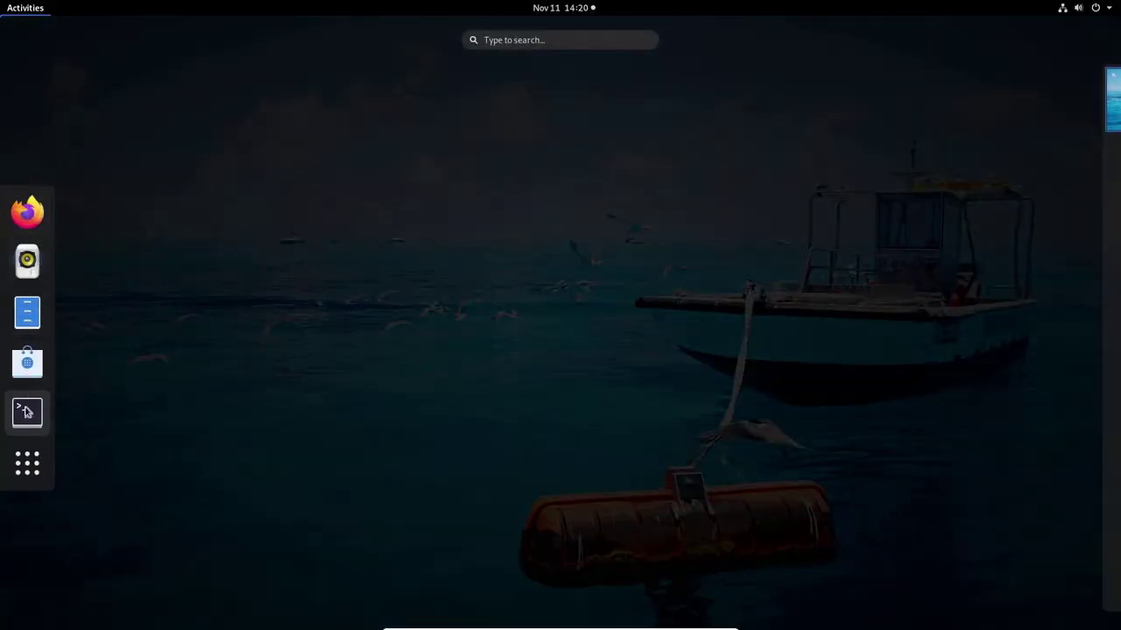
pyautogui.click(26, 409)
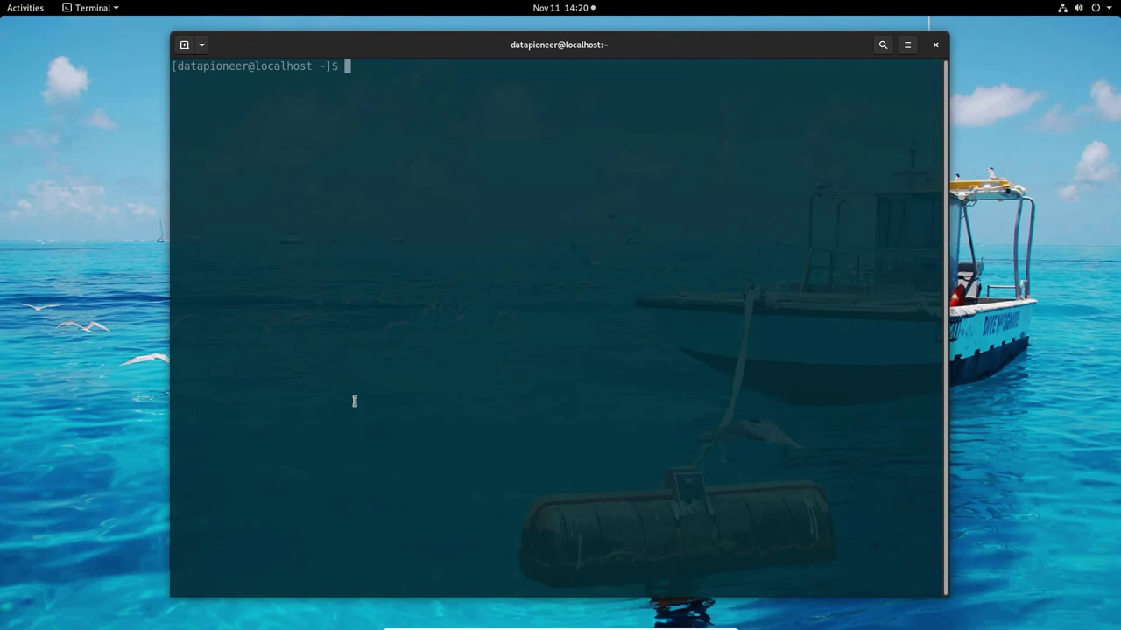
# Step: Run htop, see it's not installed, then exit the terminal
pyautogui.write('htop')
pyautogui.press('Return')
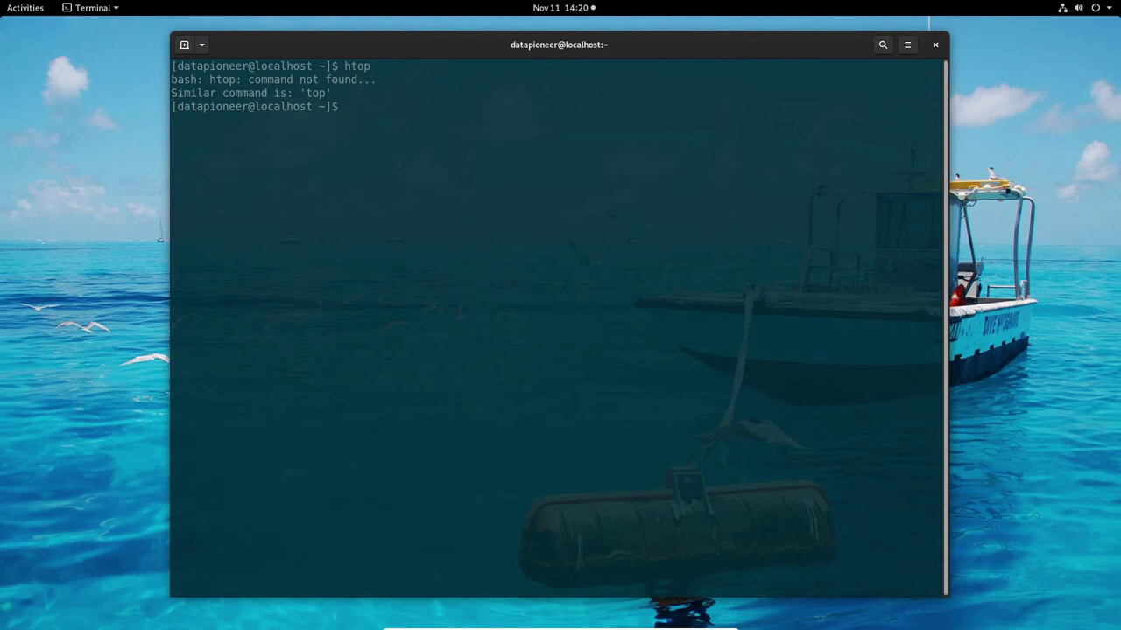
pyautogui.write('exit')
pyautogui.press('Return')
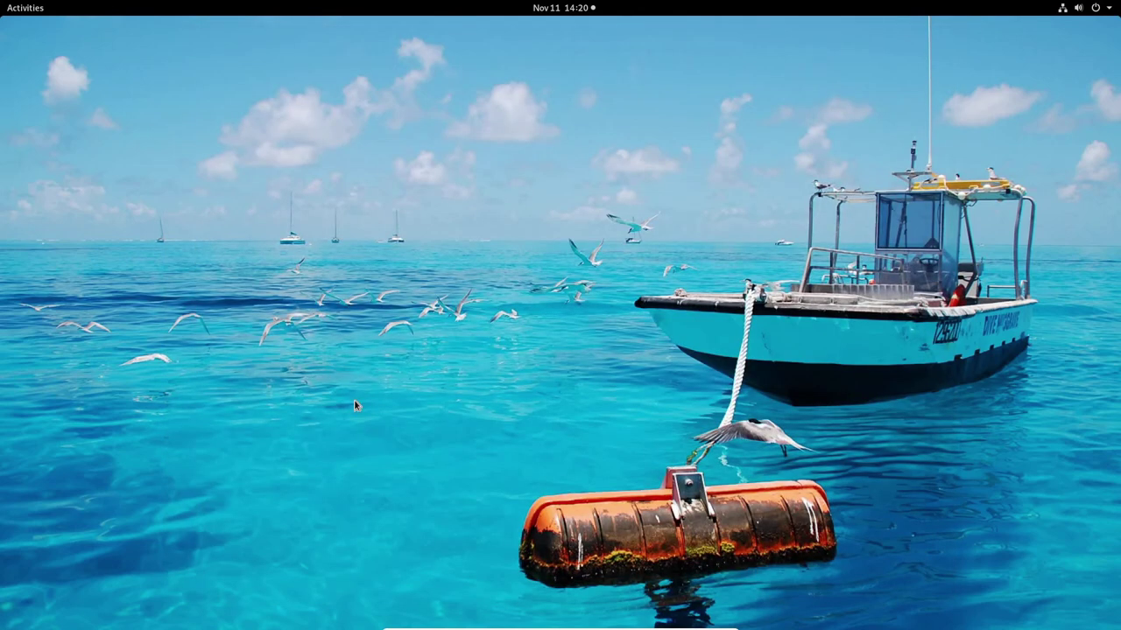
# Step: Reopen Terminal, run 'sudo dnf search toolbox' with the admin password, then clear the screen
pyautogui.click(16, 9)
pyautogui.click(27, 412)
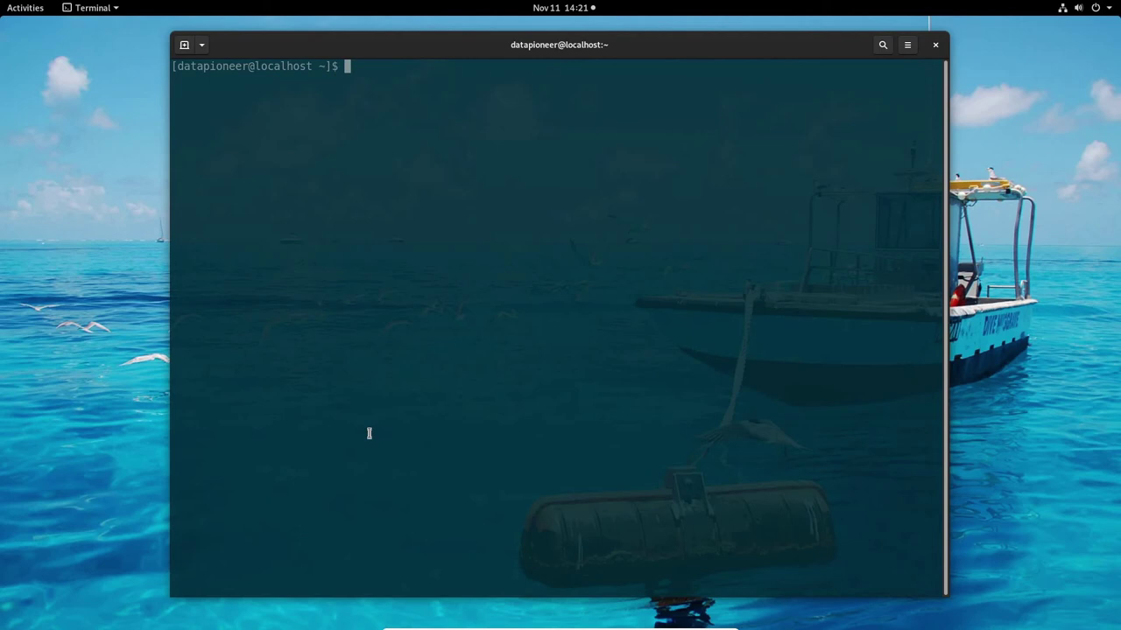
pyautogui.write('sudo dnf search toolbox')
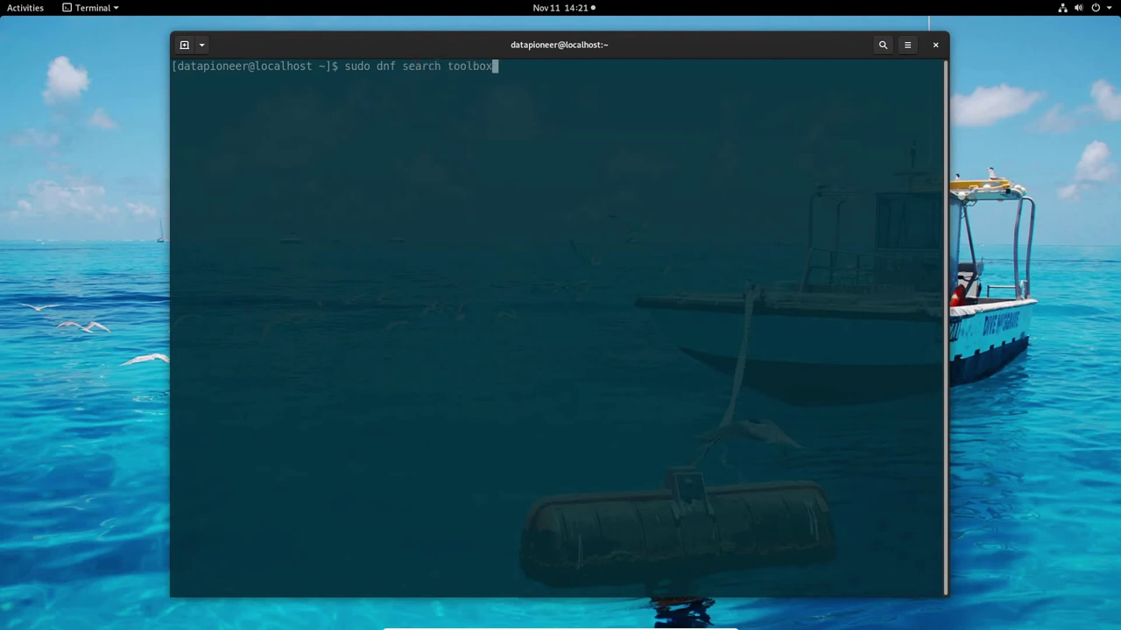
pyautogui.press('Return')
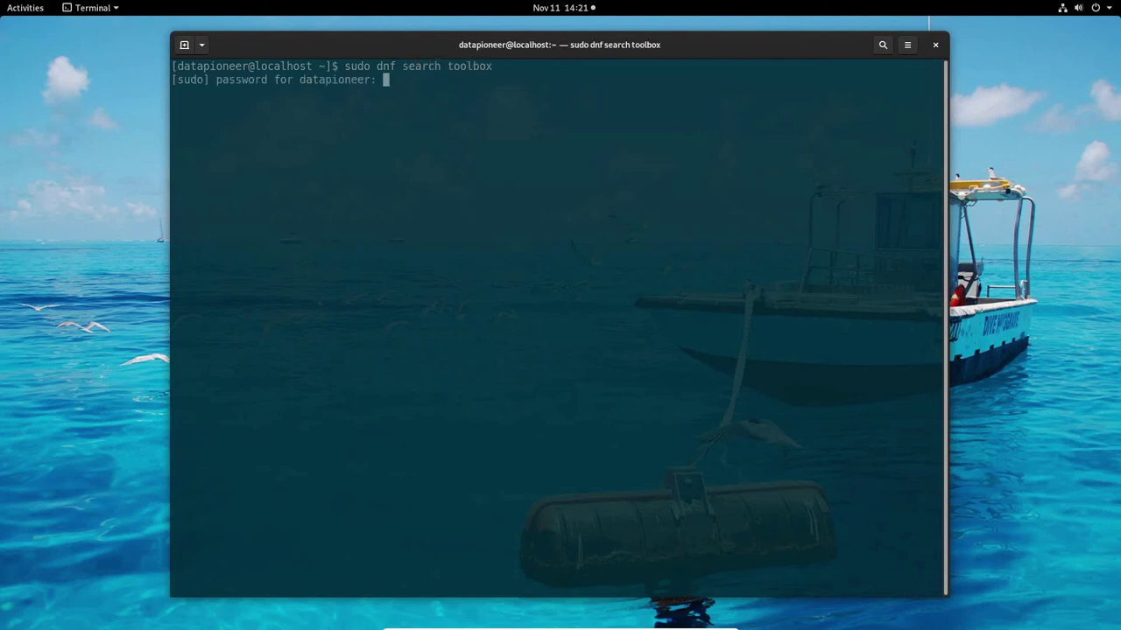
pyautogui.press('Return')
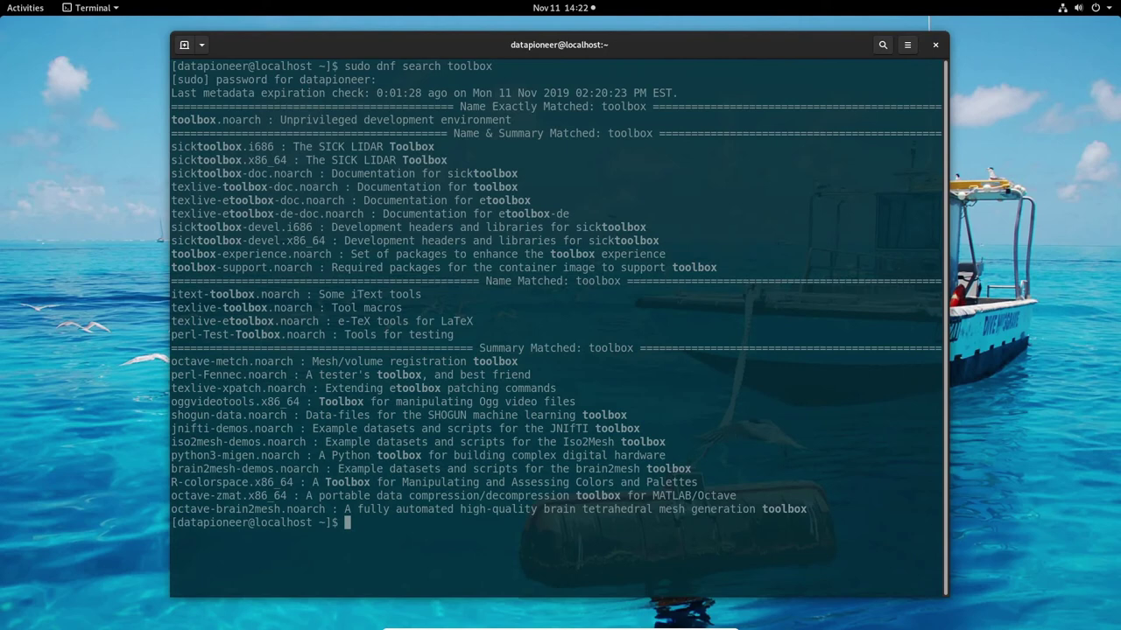
pyautogui.write('clear')
pyautogui.press('Return')
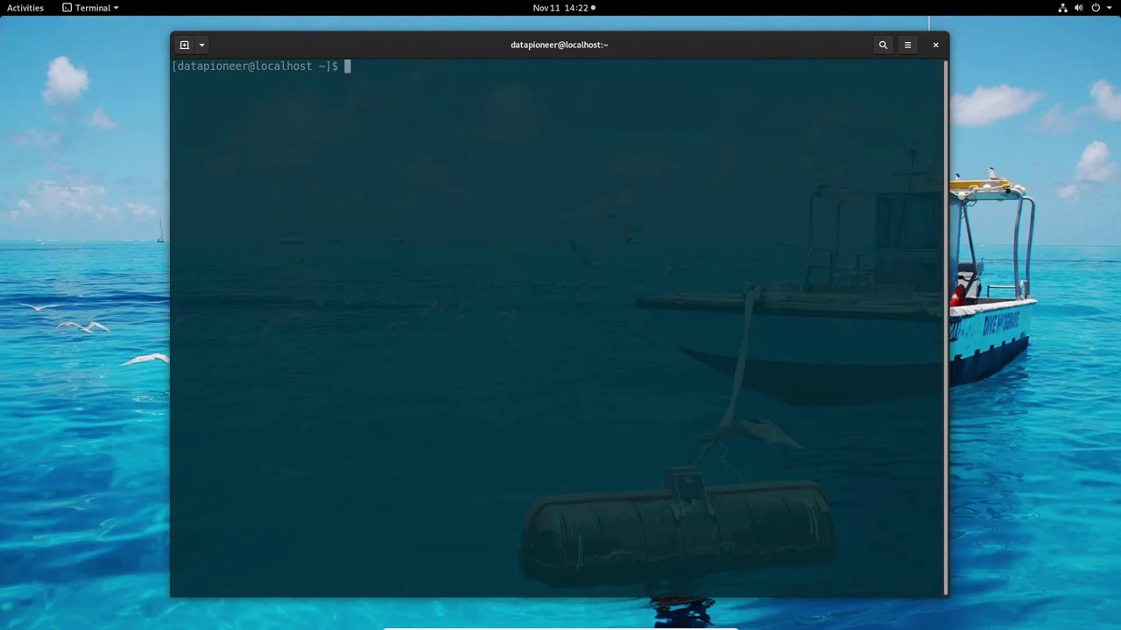
# Step: Run 'sudo dnf install toolbox', confirm with y, then clear the terminal
pyautogui.write('sudo dnf install toolbox')
pyautogui.press('Return')
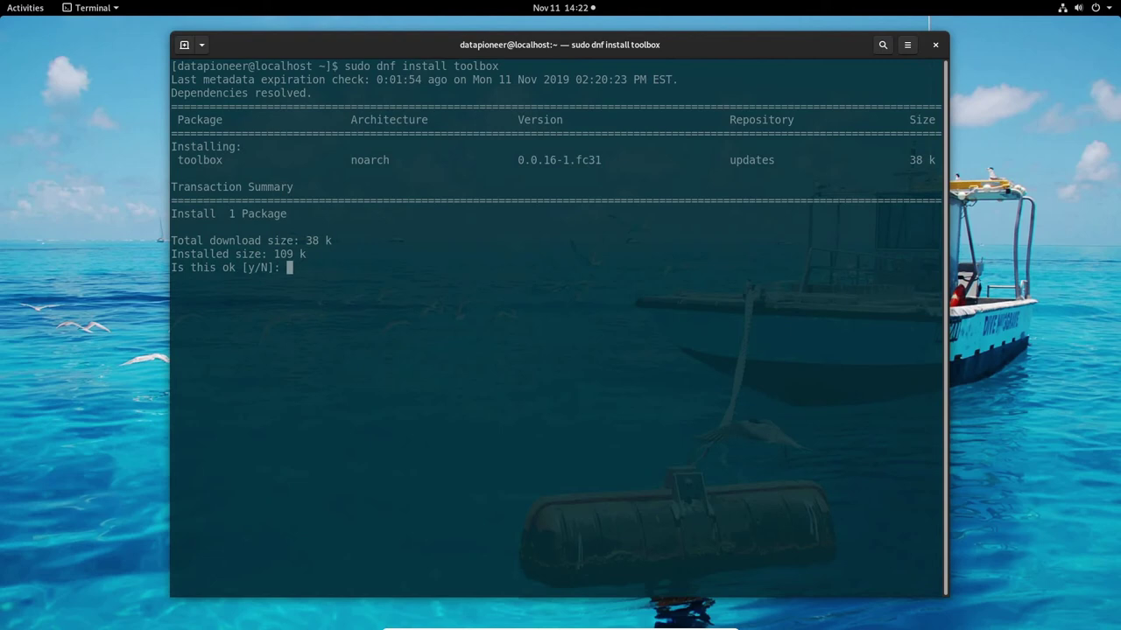
pyautogui.write('y')
pyautogui.press('Return')
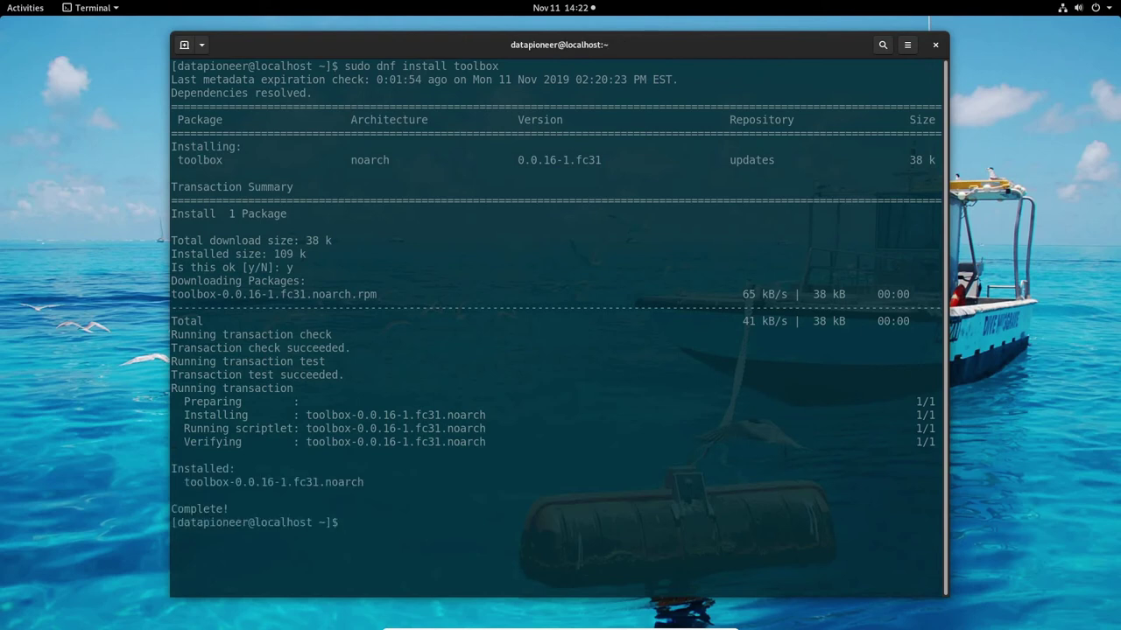
pyautogui.write('clear')
pyautogui.press('Return')
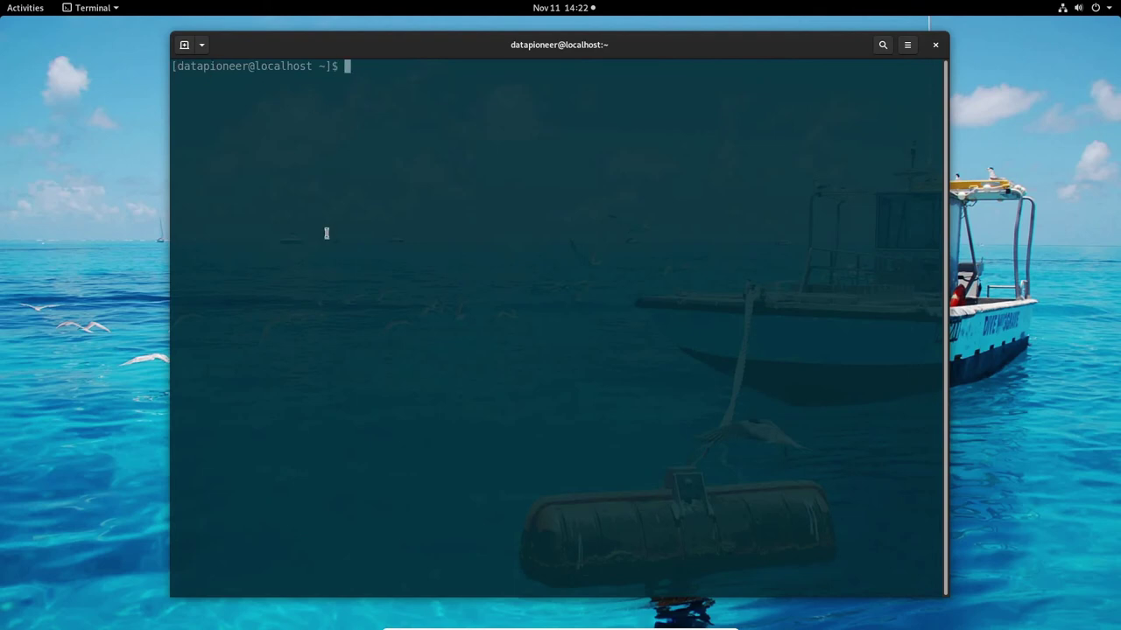
# Step: Run sudo toolbox enter, accepting container creation and the fedora-toolbox:31 image download
pyautogui.write('sudo toolbox enter')
pyautogui.press('Return')
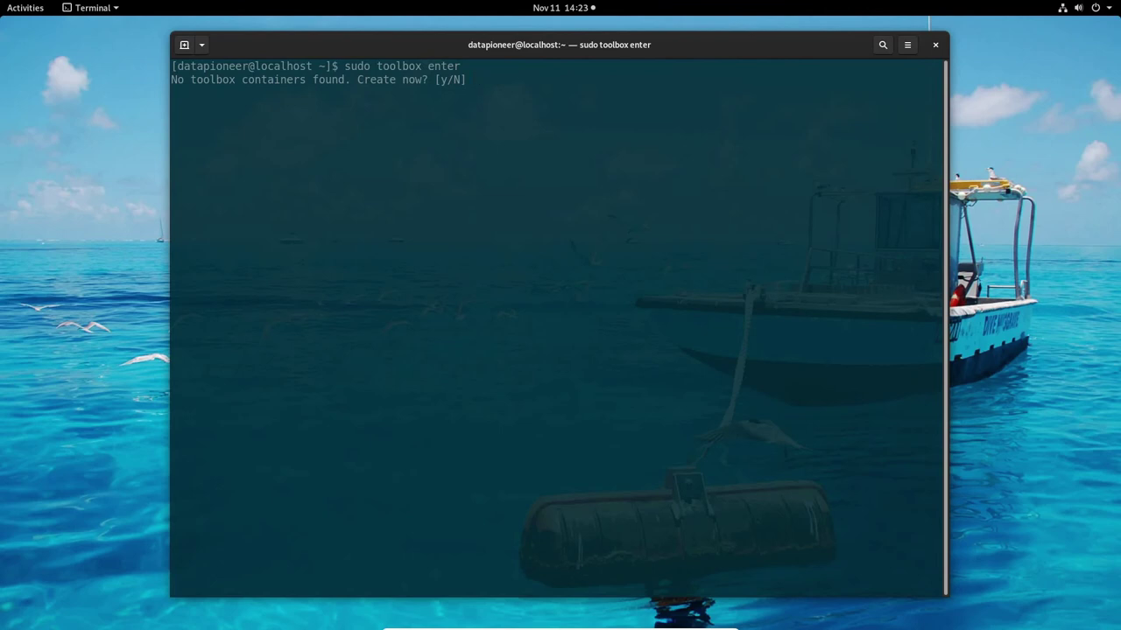
pyautogui.write('y')
pyautogui.press('Return')
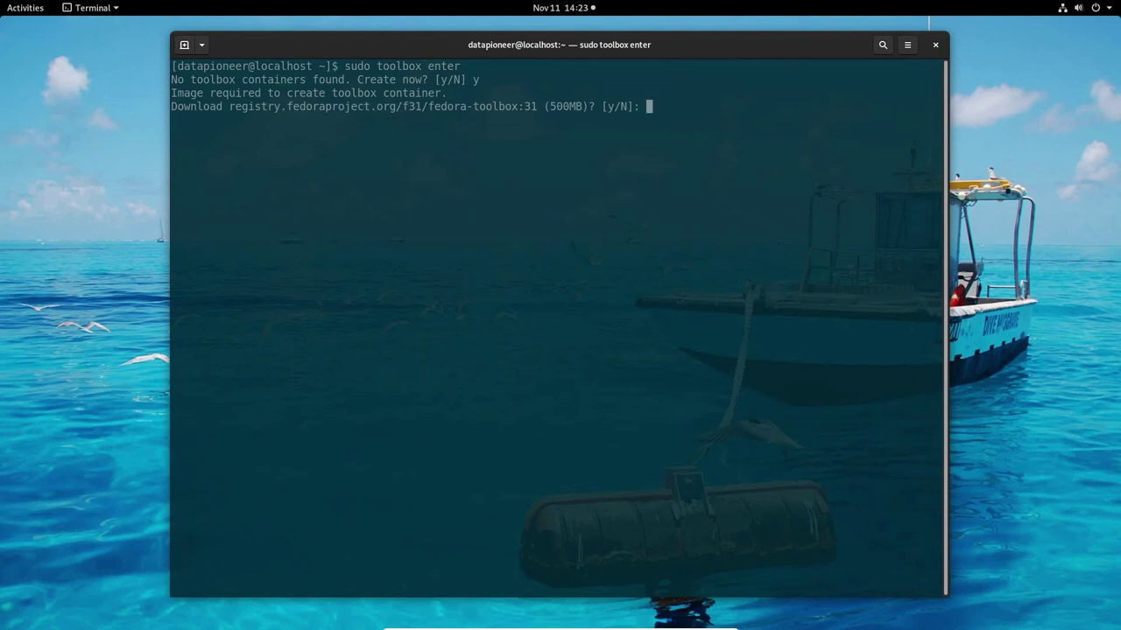
pyautogui.write('y')
pyautogui.press('Return')
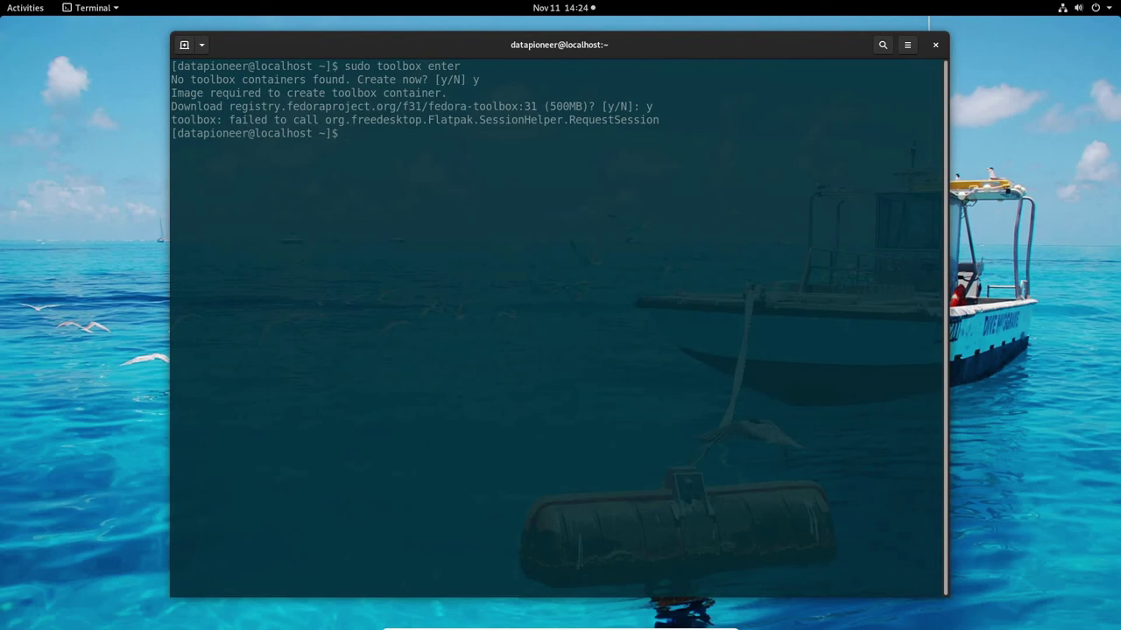
# Step: Clear the screen, list toolbox images showing fedora-toolbox:31, and enter the toolbox container
pyautogui.write('clear')
pyautogui.press('Return')
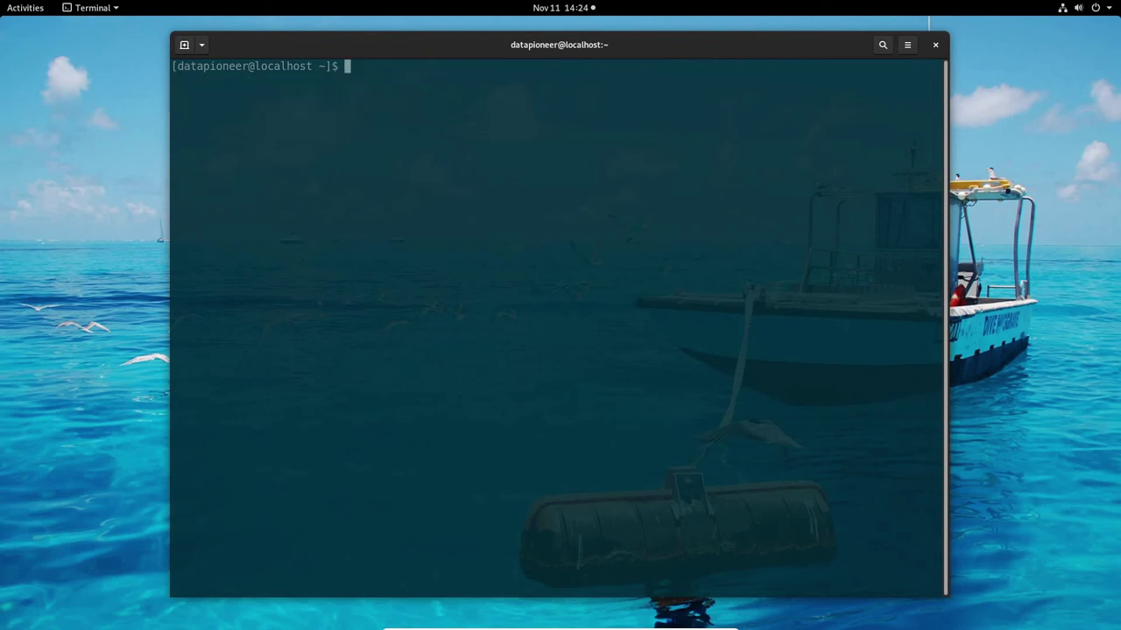
pyautogui.write('sudo toolbox list')
pyautogui.press('Return')
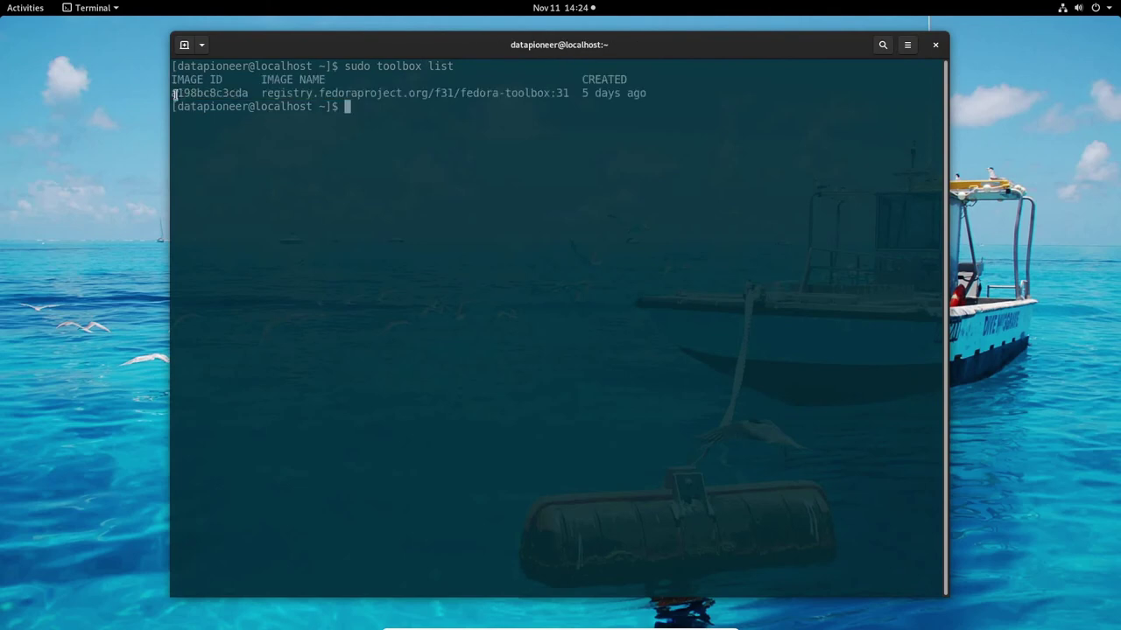
pyautogui.moveTo(177, 92); pyautogui.dragTo(254, 95)
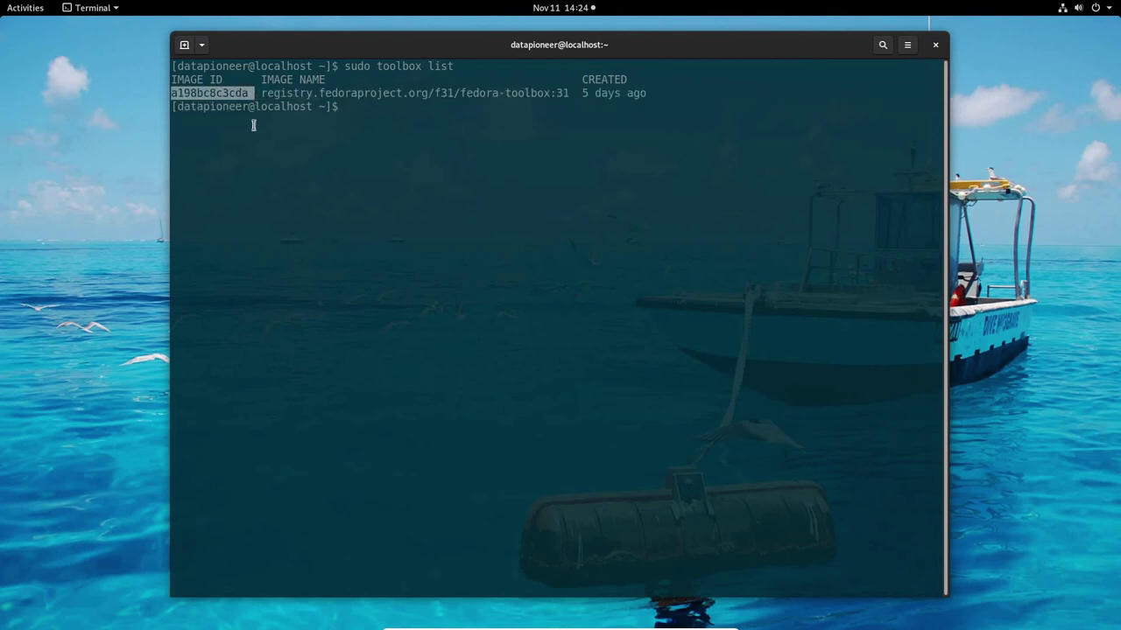
pyautogui.click(380, 113)
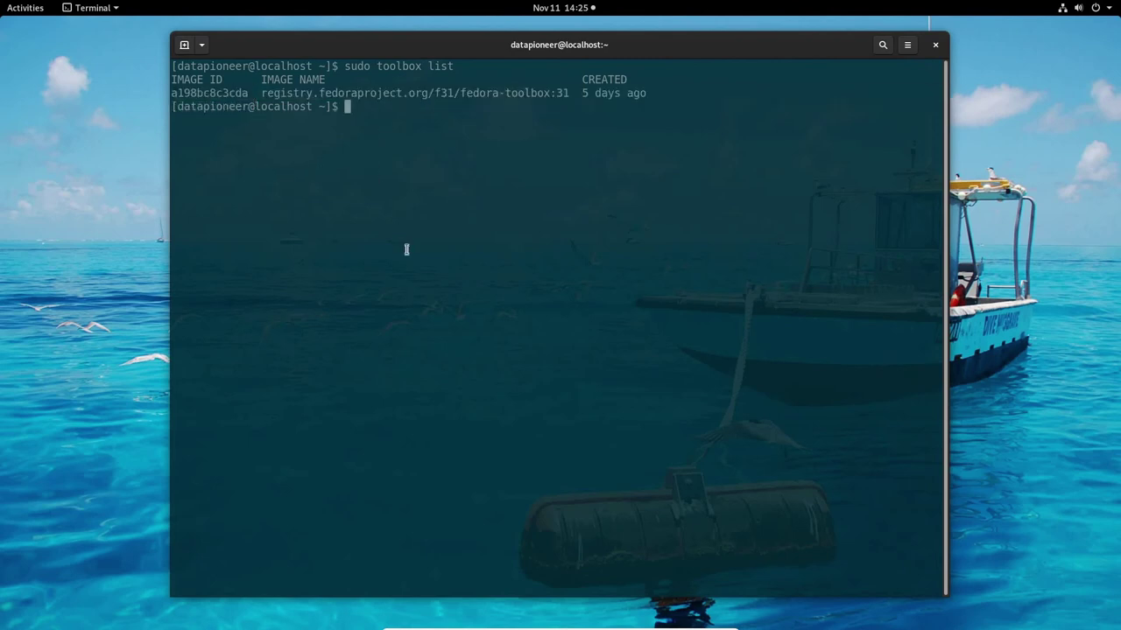
pyautogui.write('toolbox enter')
pyautogui.press('Return')
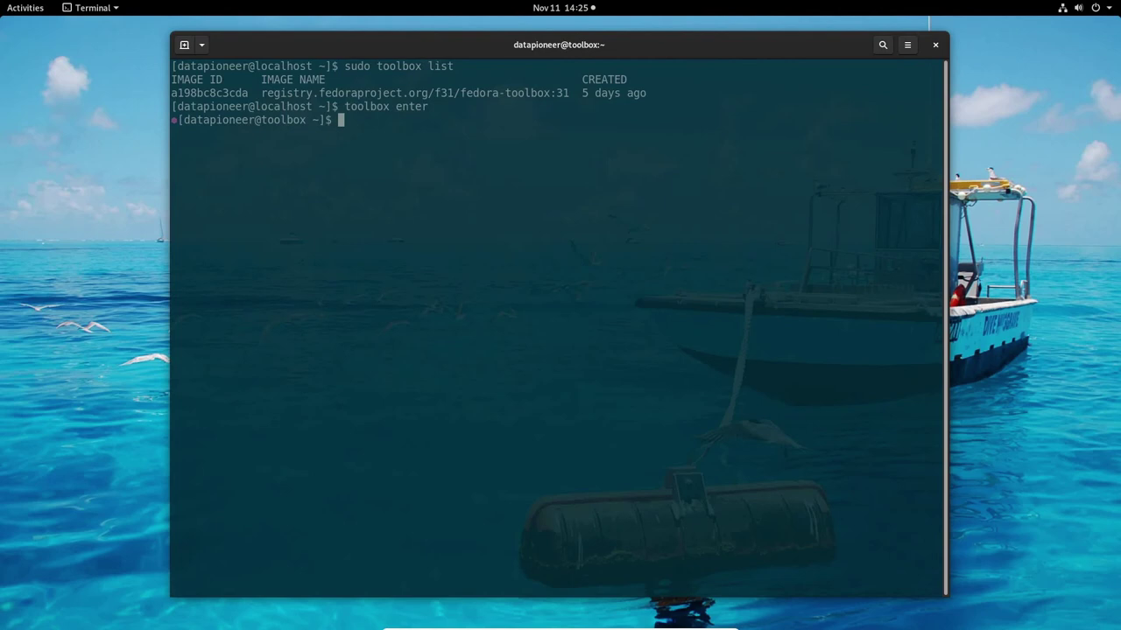
# Step: Run sudo dnf install htop inside the toolbox, then launch htop
pyautogui.write('sudo dnf install htop')
pyautogui.press('Return')
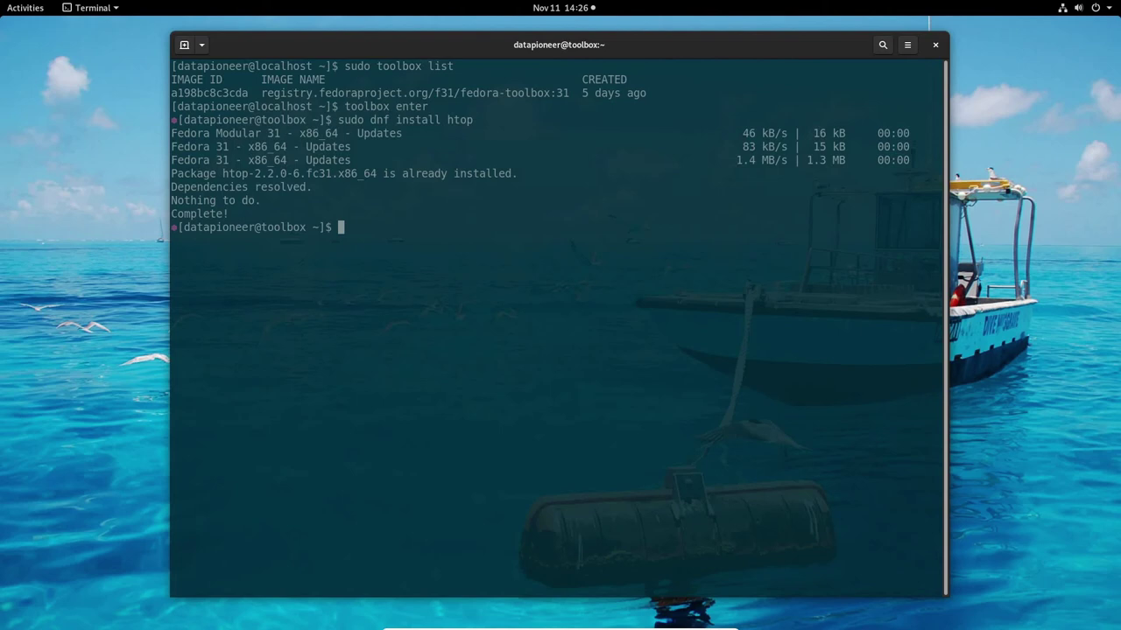
pyautogui.write('htop')
pyautogui.press('Return')
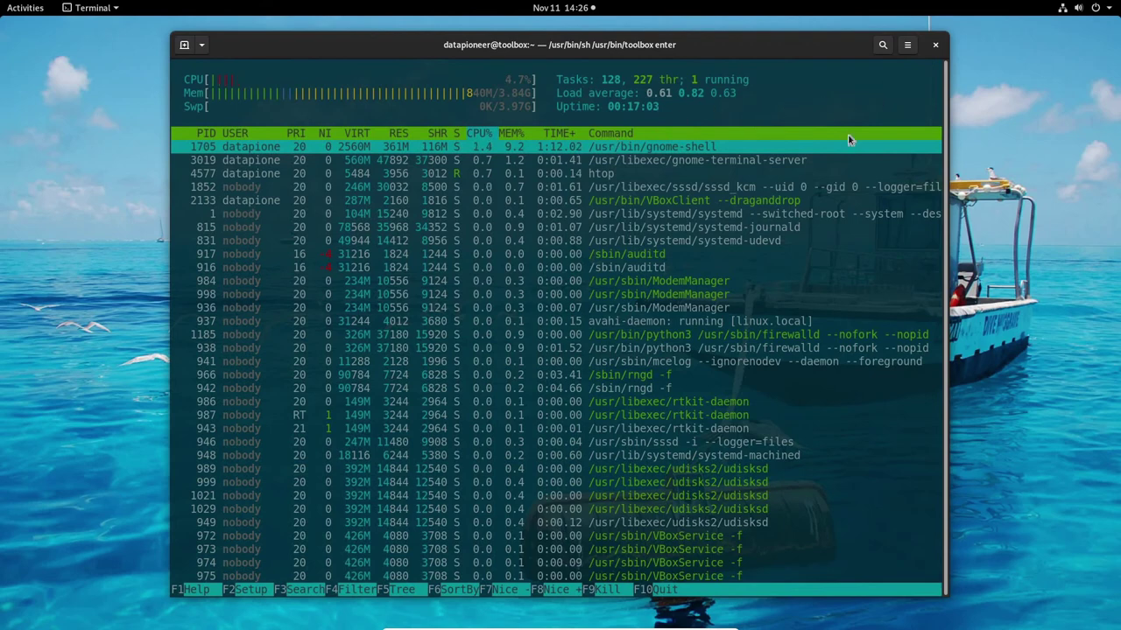
# Step: Close the htop terminal despite its running process and launch a new Terminal from Activities
pyautogui.click(934, 48)
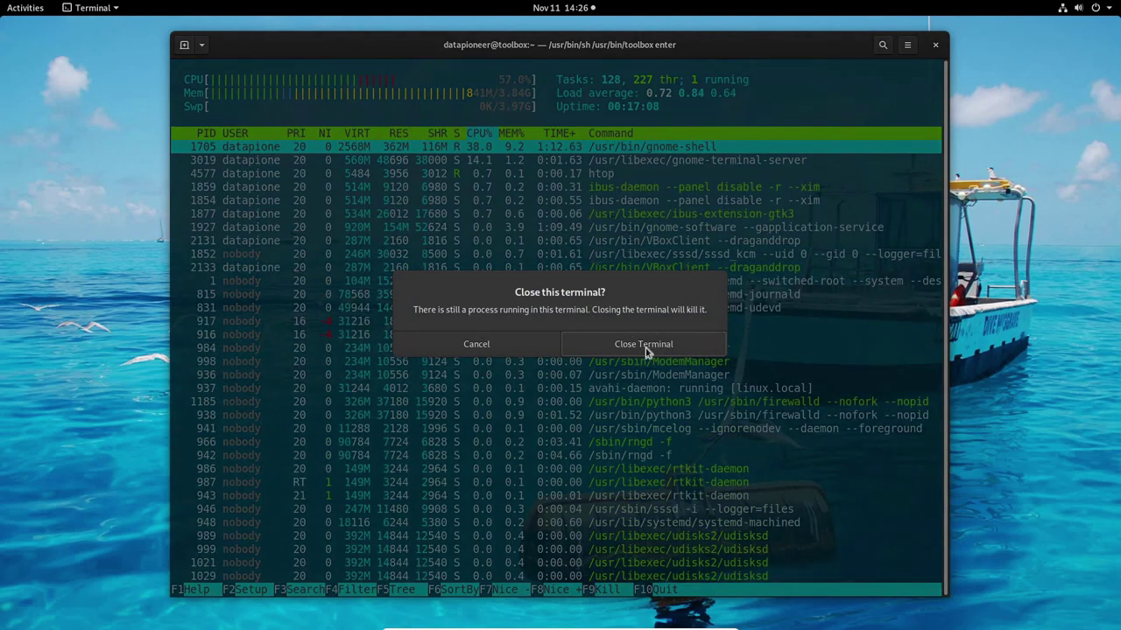
pyautogui.click(646, 348)
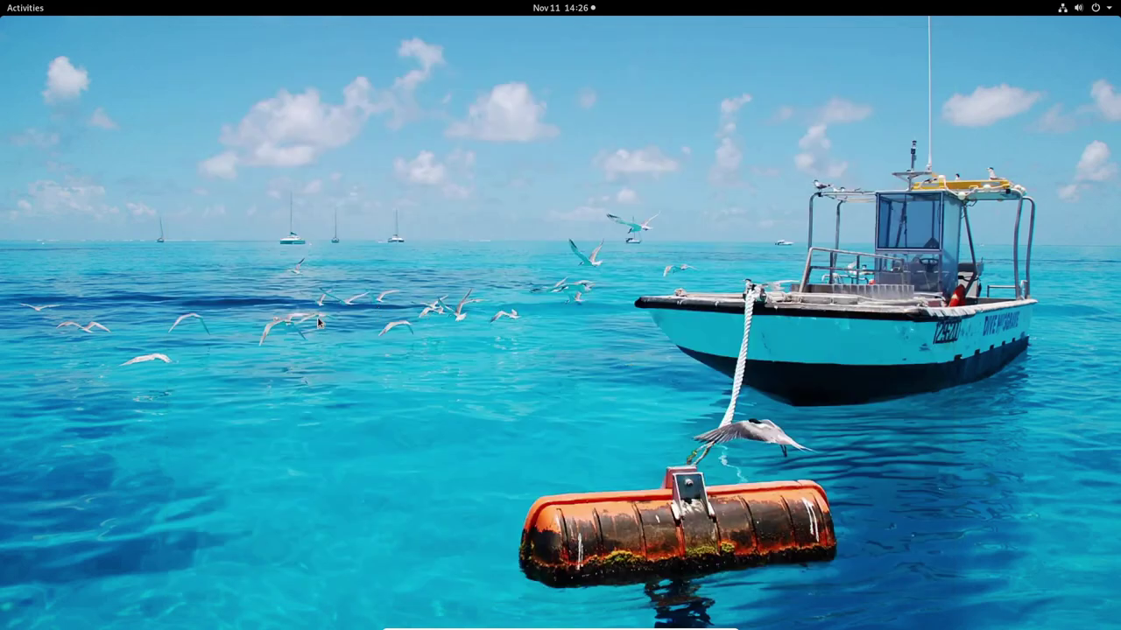
pyautogui.rightClick(309, 275)
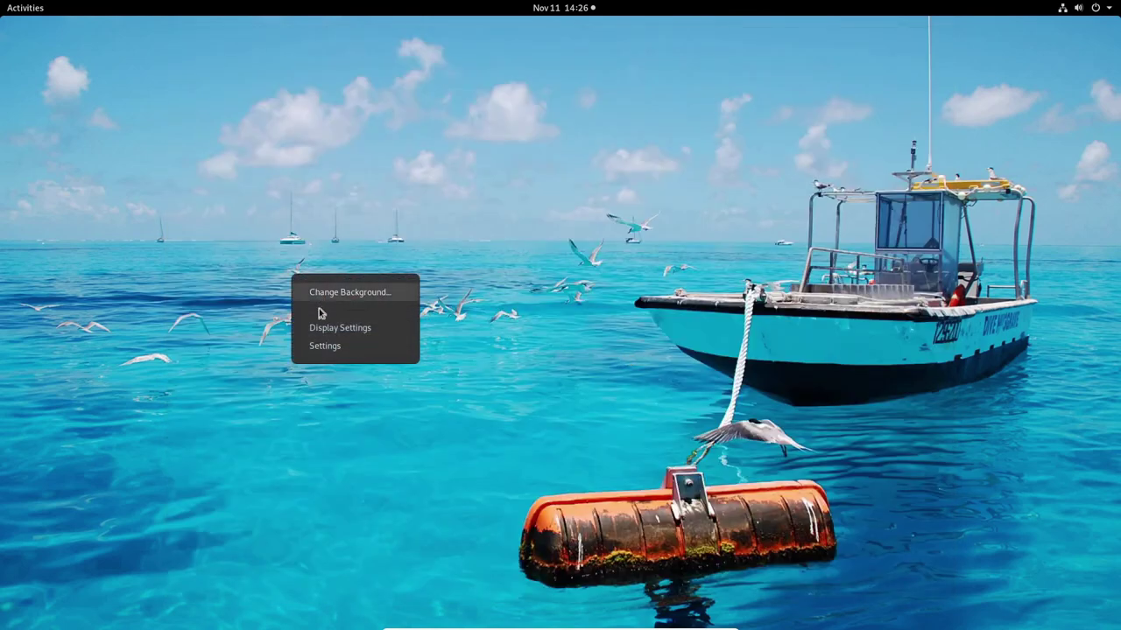
pyautogui.click(262, 321)
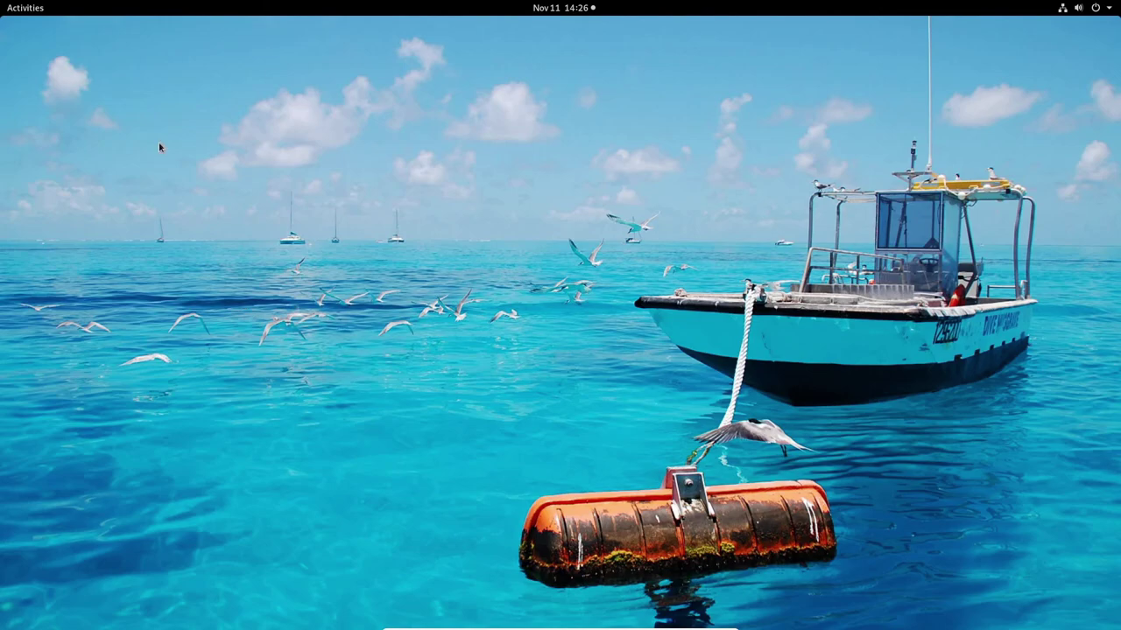
pyautogui.click(27, 9)
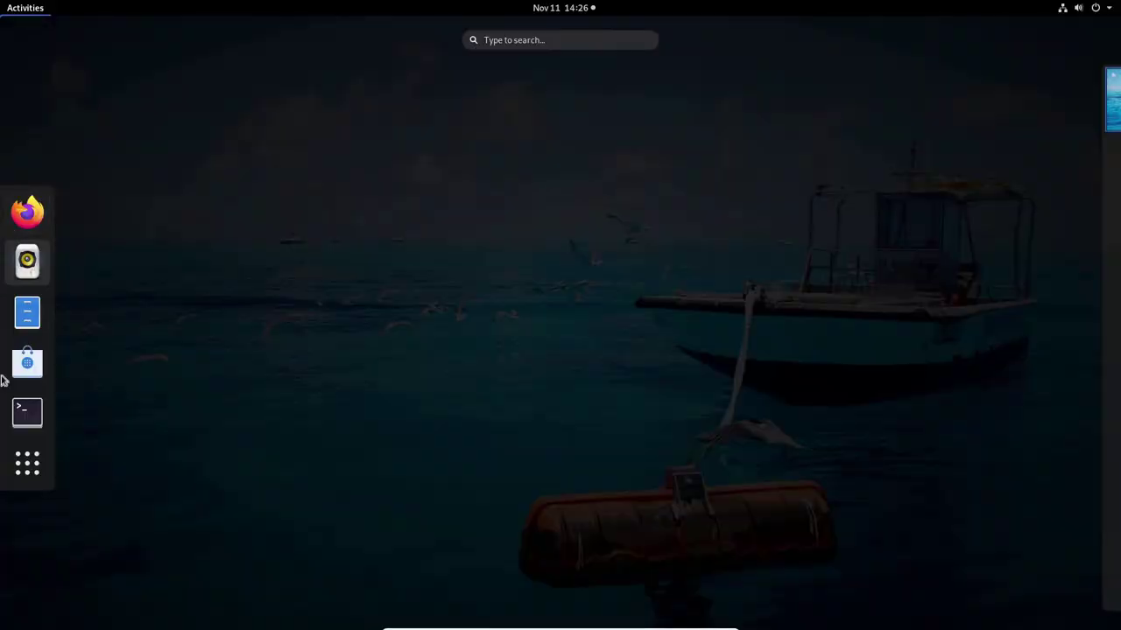
pyautogui.click(27, 413)
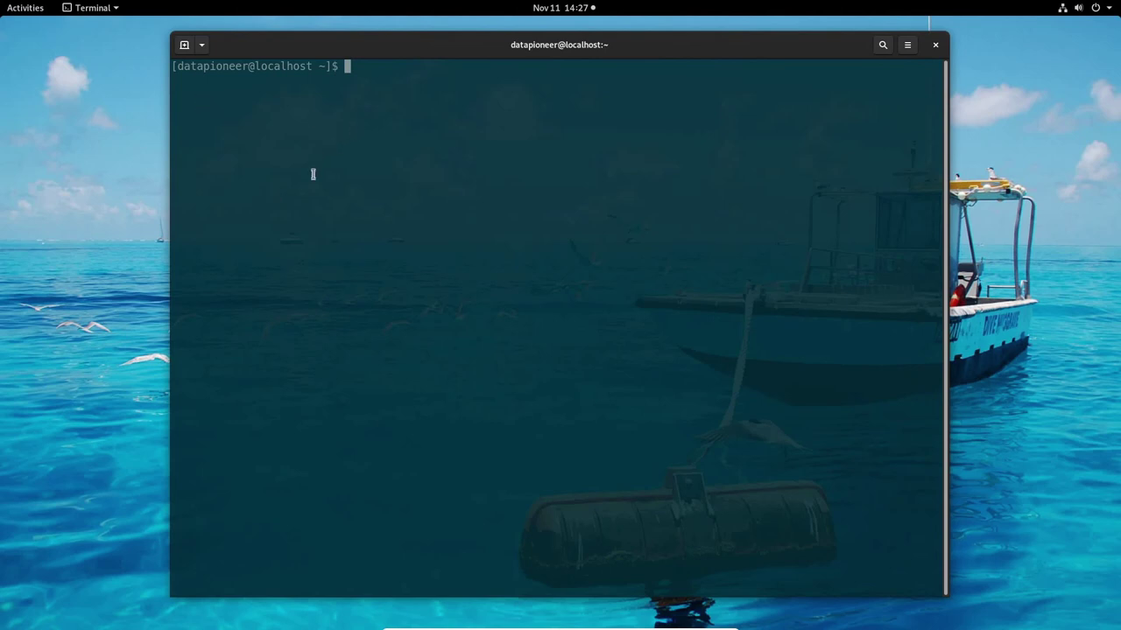
# Step: Try htop on the host, run it inside the toolbox container, then close the terminal
pyautogui.write('htop')
pyautogui.press('Return')
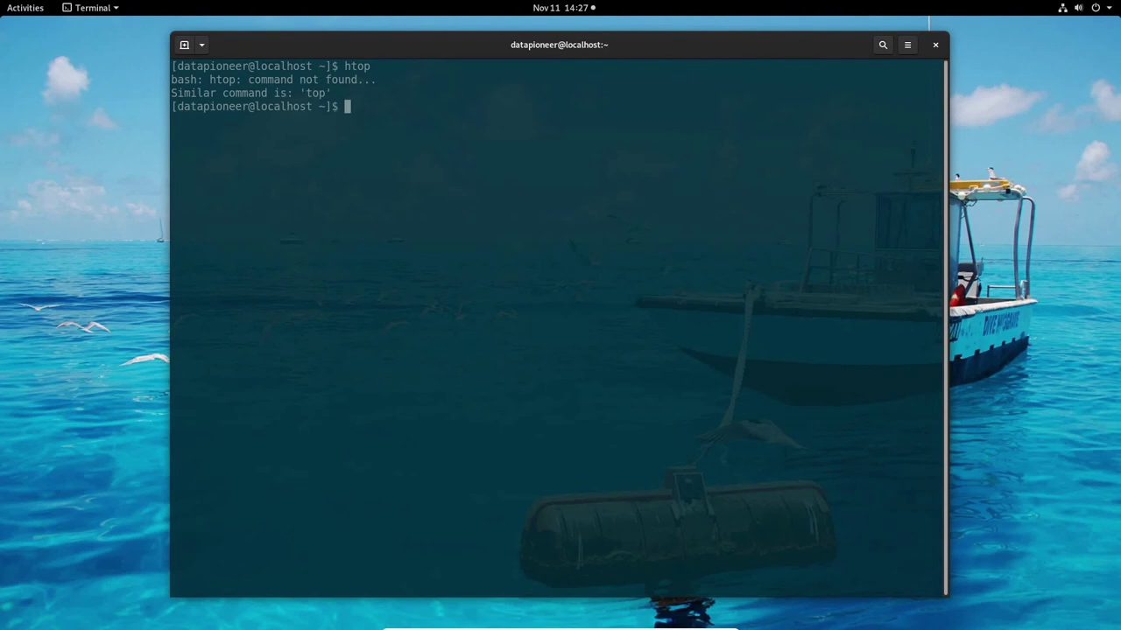
pyautogui.write('toolbox enter')
pyautogui.press('Return')
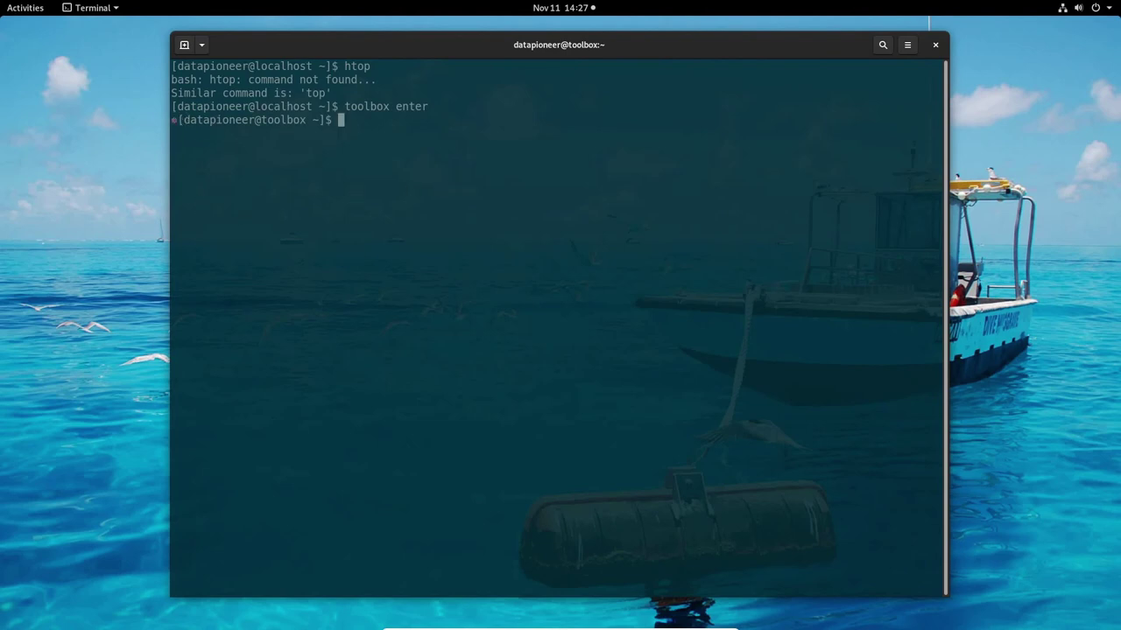
pyautogui.write('htop')
pyautogui.press('Return')
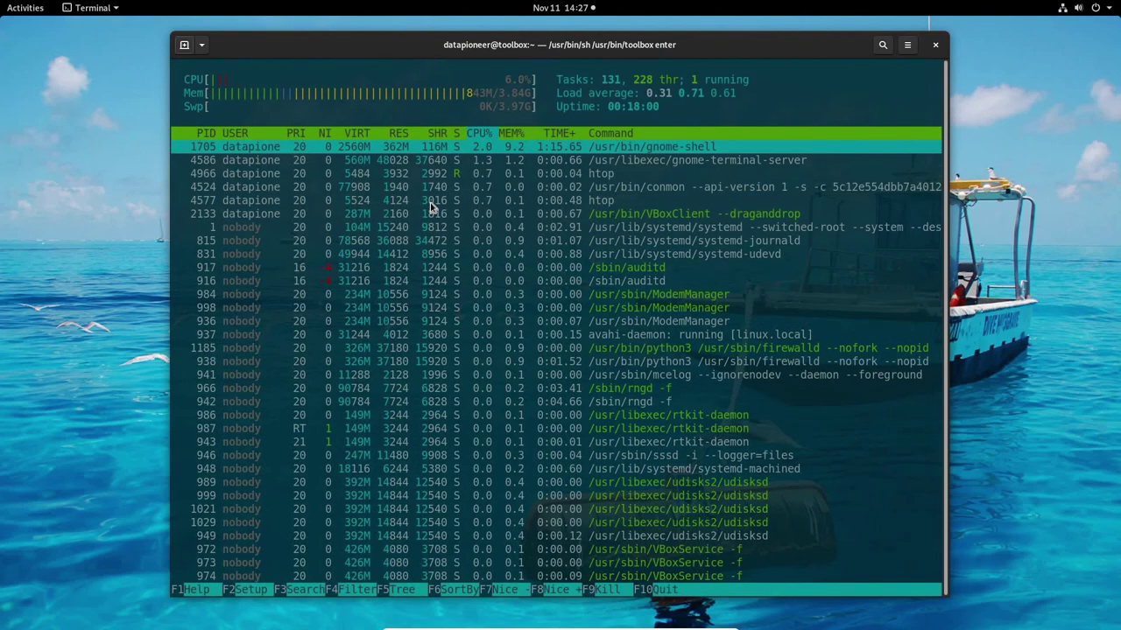
pyautogui.click(935, 45)
pyautogui.click(636, 344)
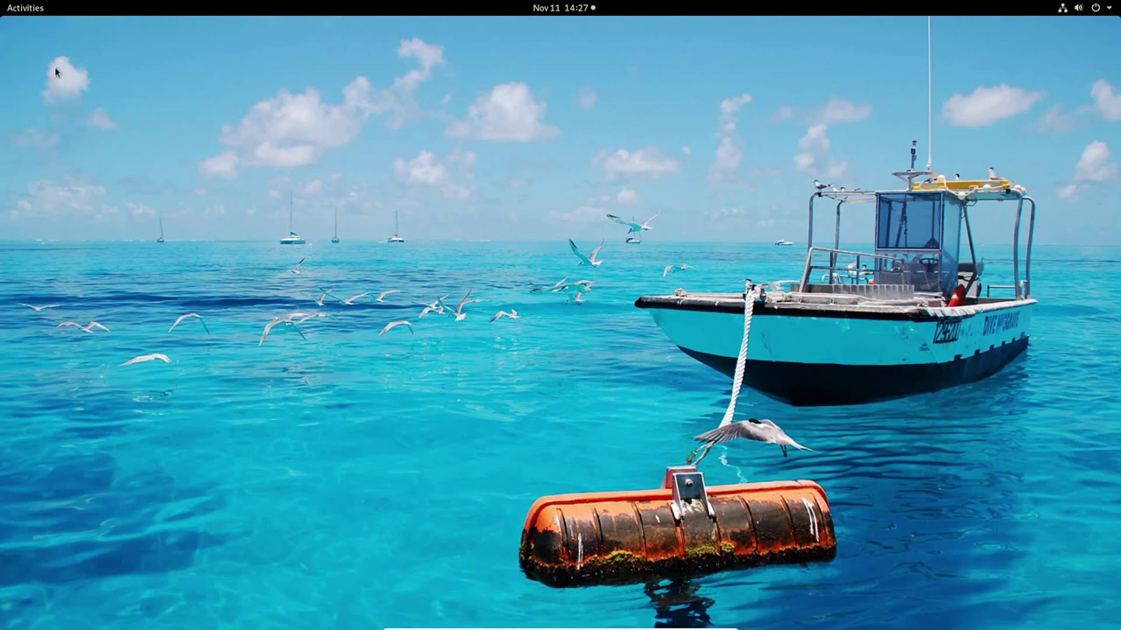
# Step: Show the Applications grid from Activities with the All tab selected
pyautogui.click(24, 10)
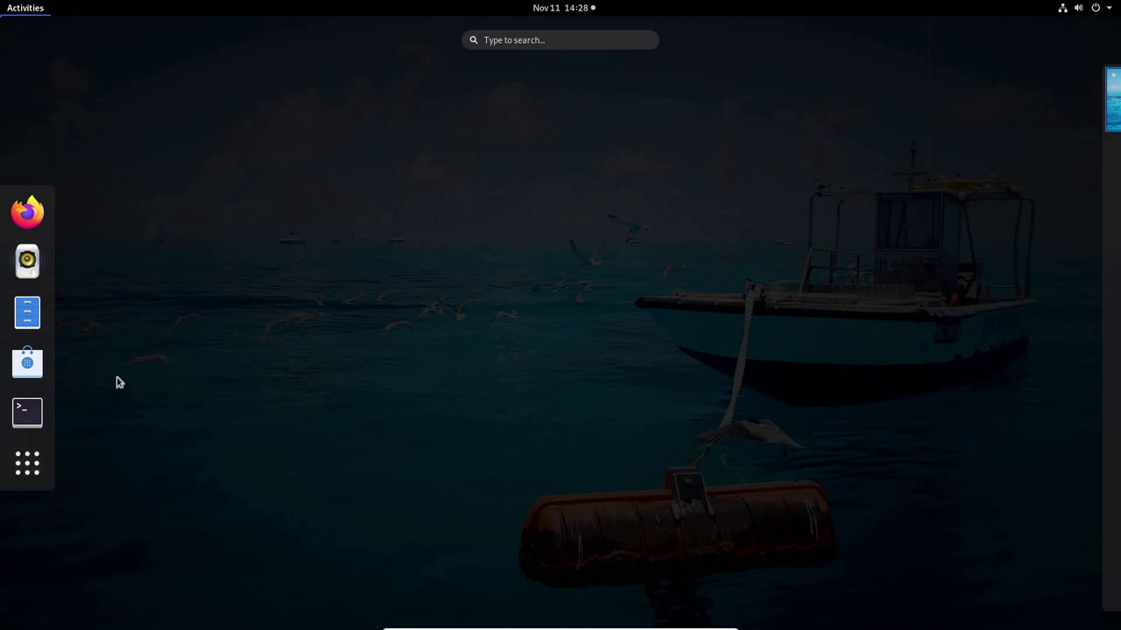
pyautogui.click(28, 466)
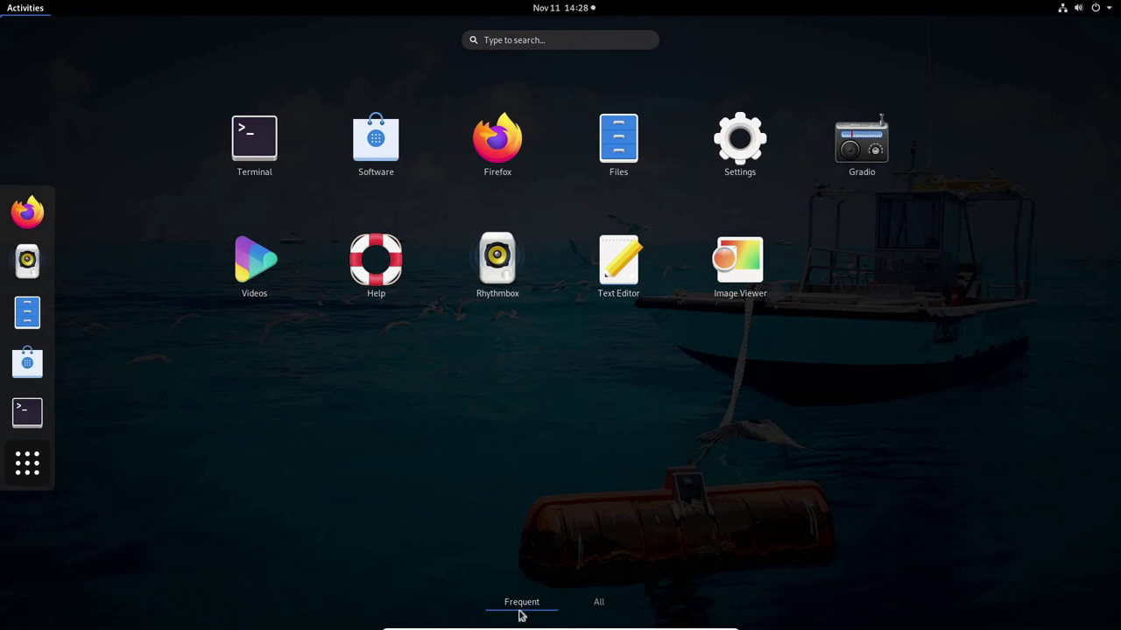
pyautogui.click(595, 602)
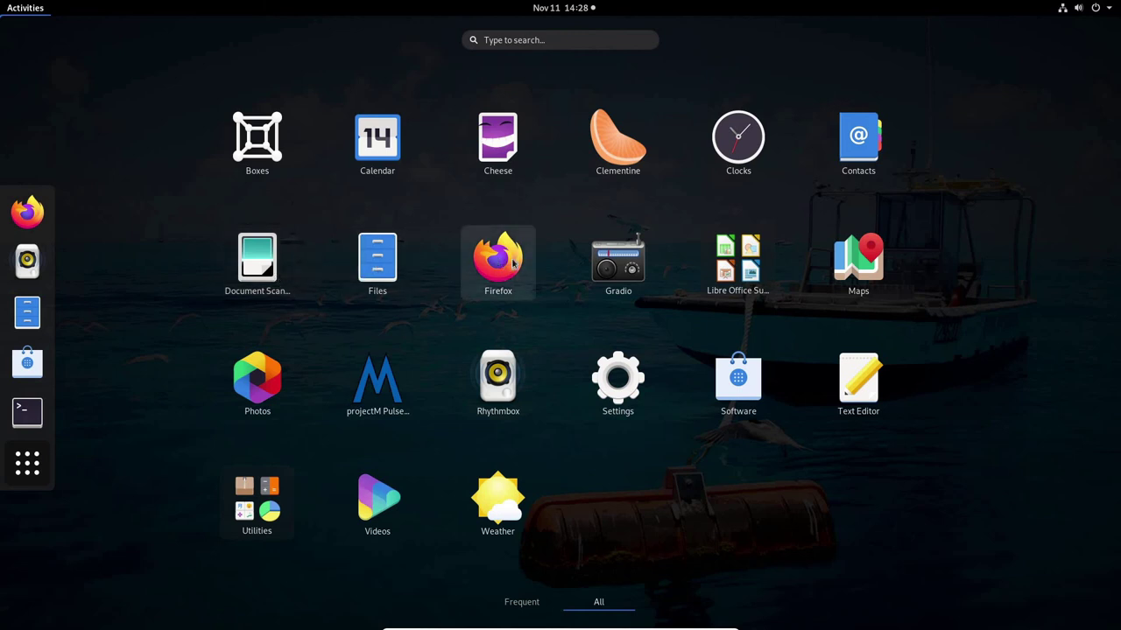
pyautogui.click(748, 272)
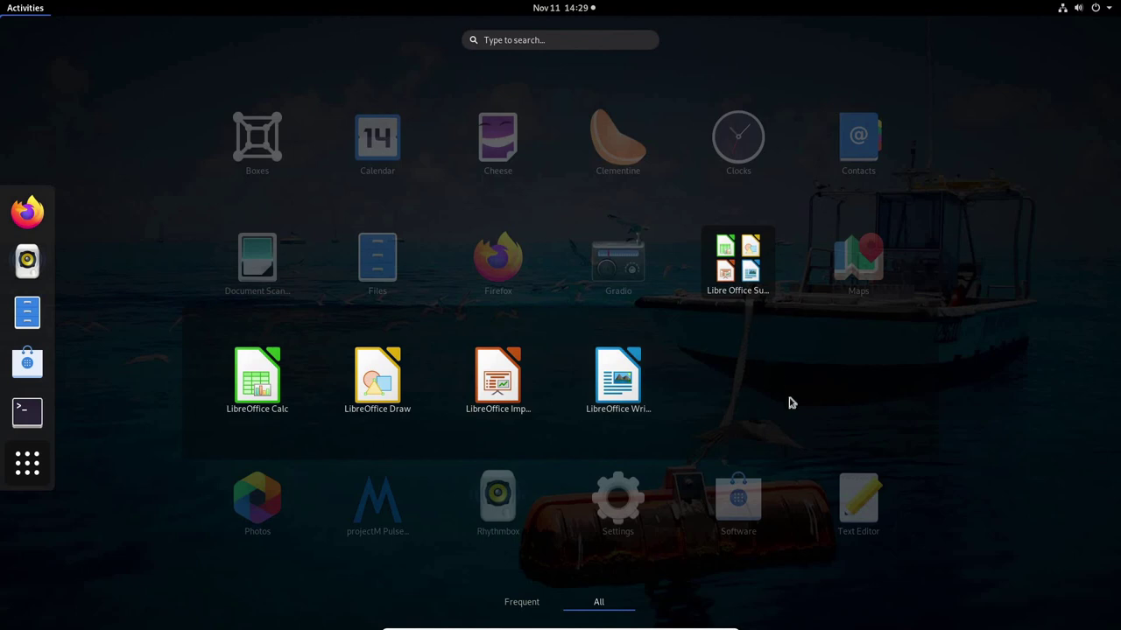
pyautogui.click(745, 267)
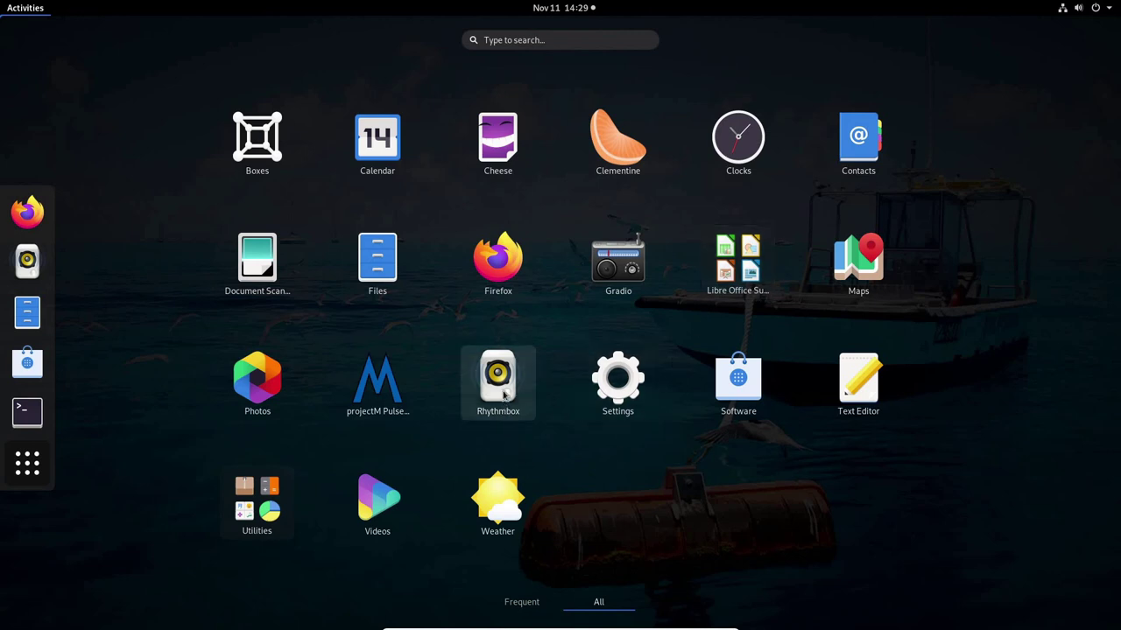
# Step: Drop Rhythmbox onto Clementine to create a folder, then rename it 'Sound & Video Apps'
pyautogui.moveTo(505, 396); pyautogui.dragTo(632, 171)
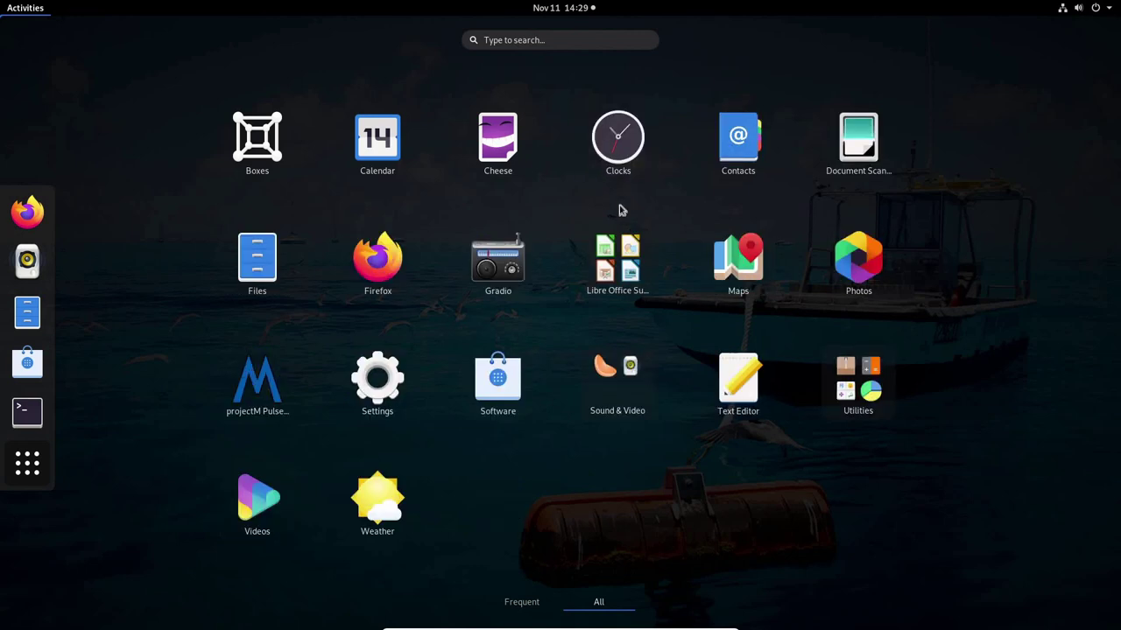
pyautogui.rightClick(613, 421)
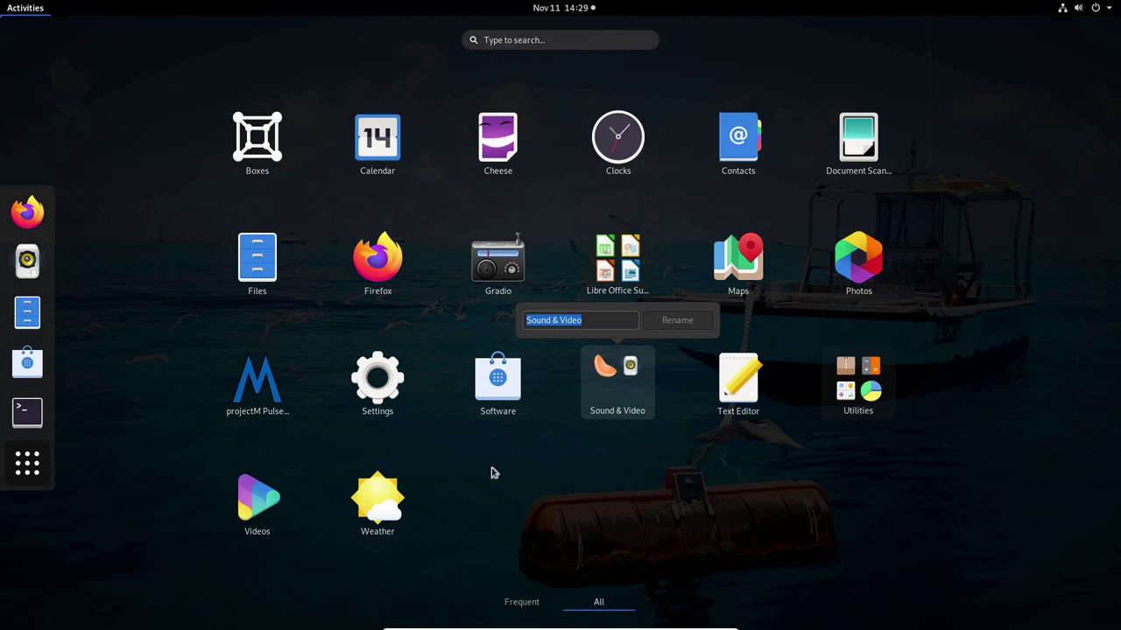
pyautogui.write('S')
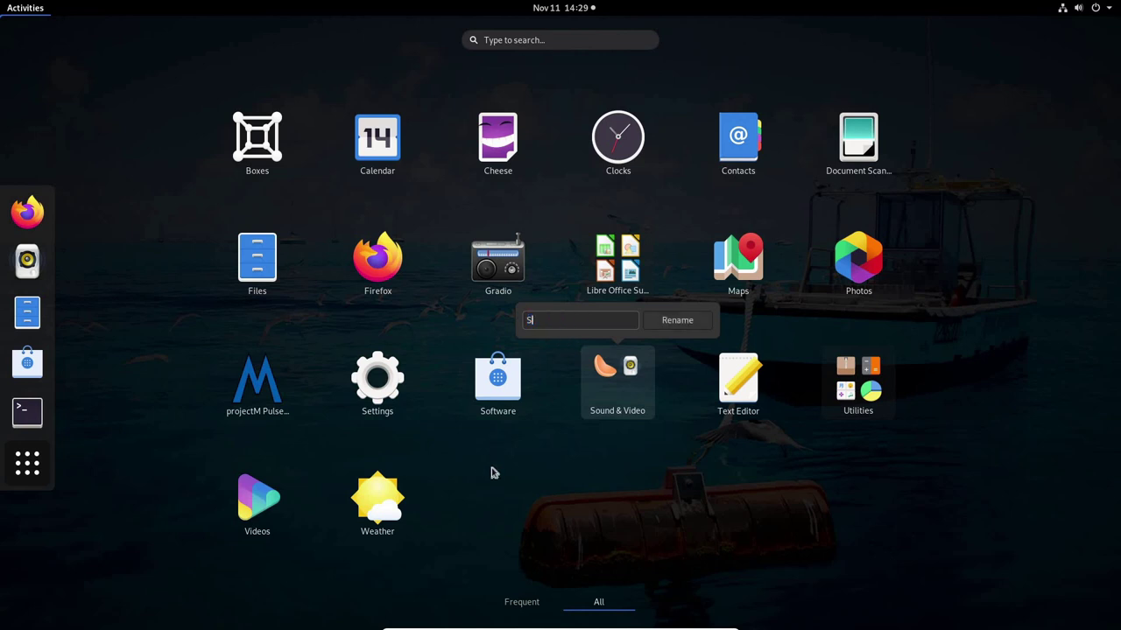
pyautogui.write('ound & Video Apps')
pyautogui.click(649, 473)
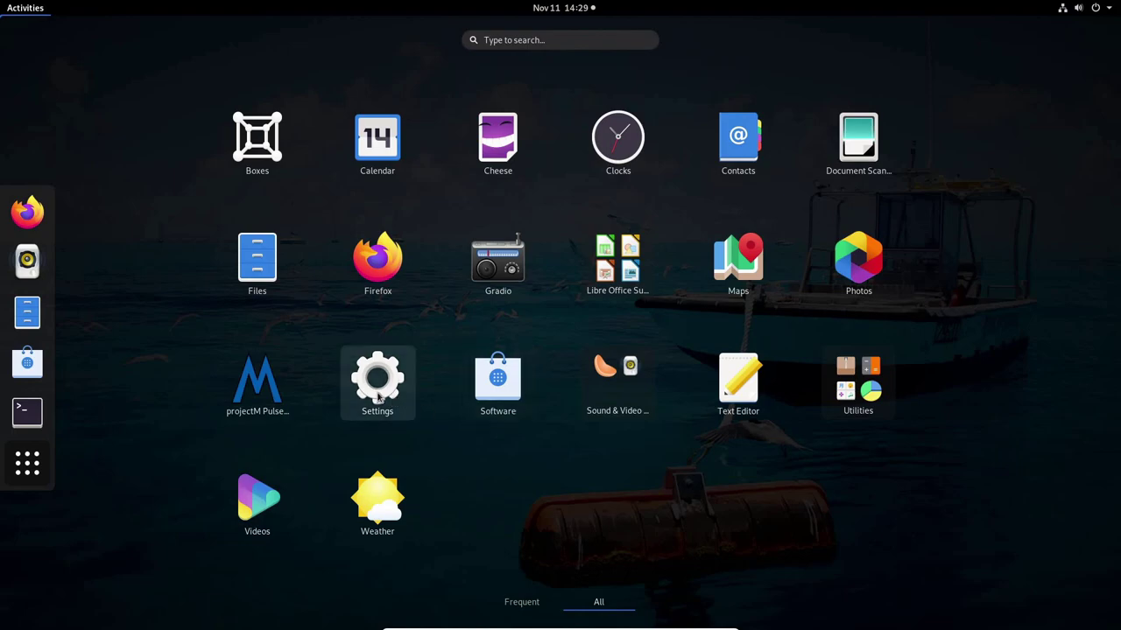
# Step: Launch Settings and view Keyboard Shortcuts, Mouse & Touchpad, Printers, Removable Media, Thunderbolt and Color
pyautogui.click(377, 395)
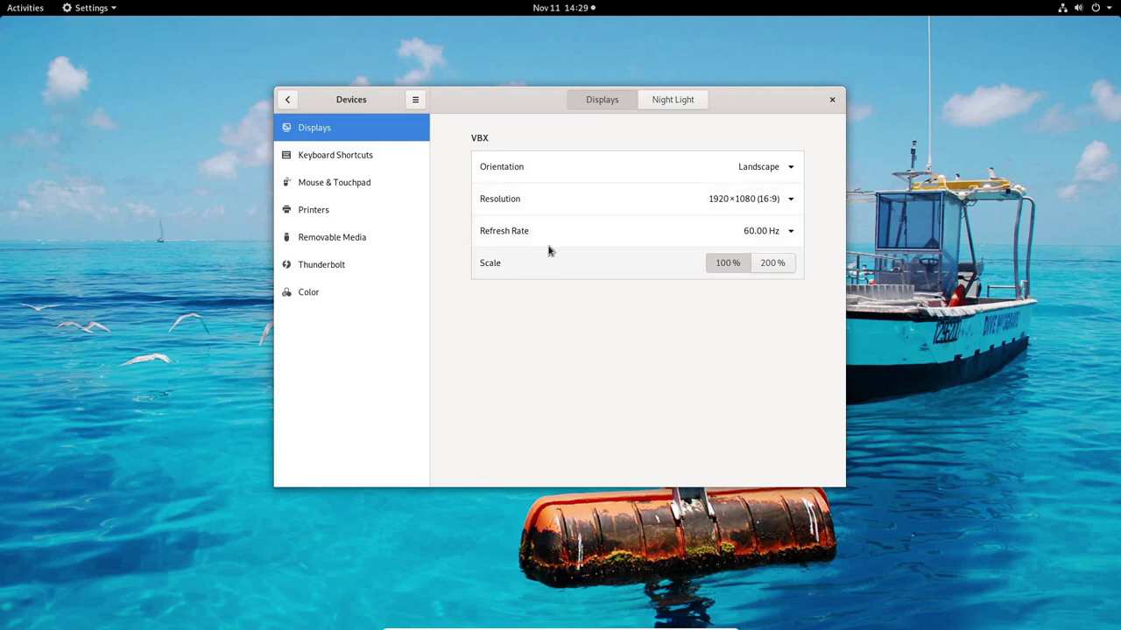
pyautogui.click(313, 159)
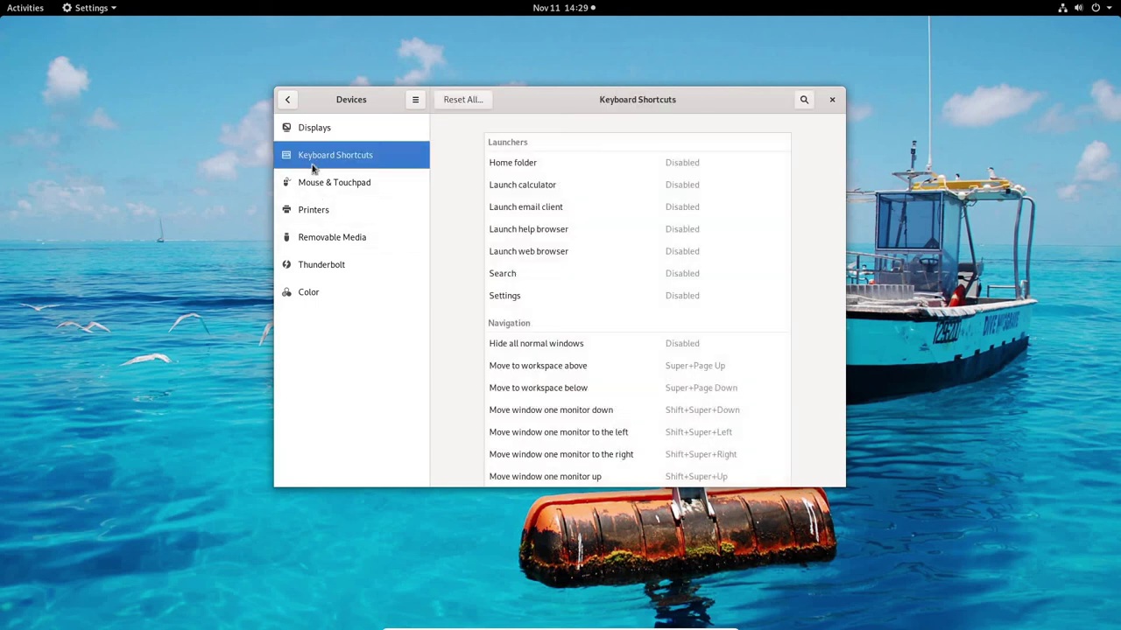
pyautogui.click(315, 185)
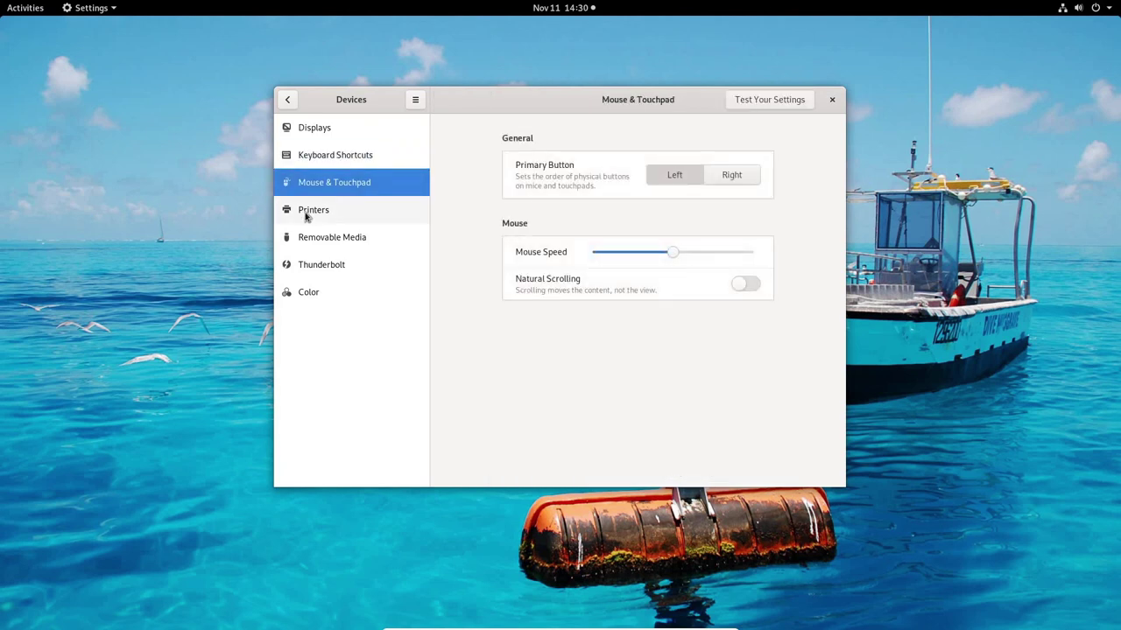
pyautogui.click(308, 213)
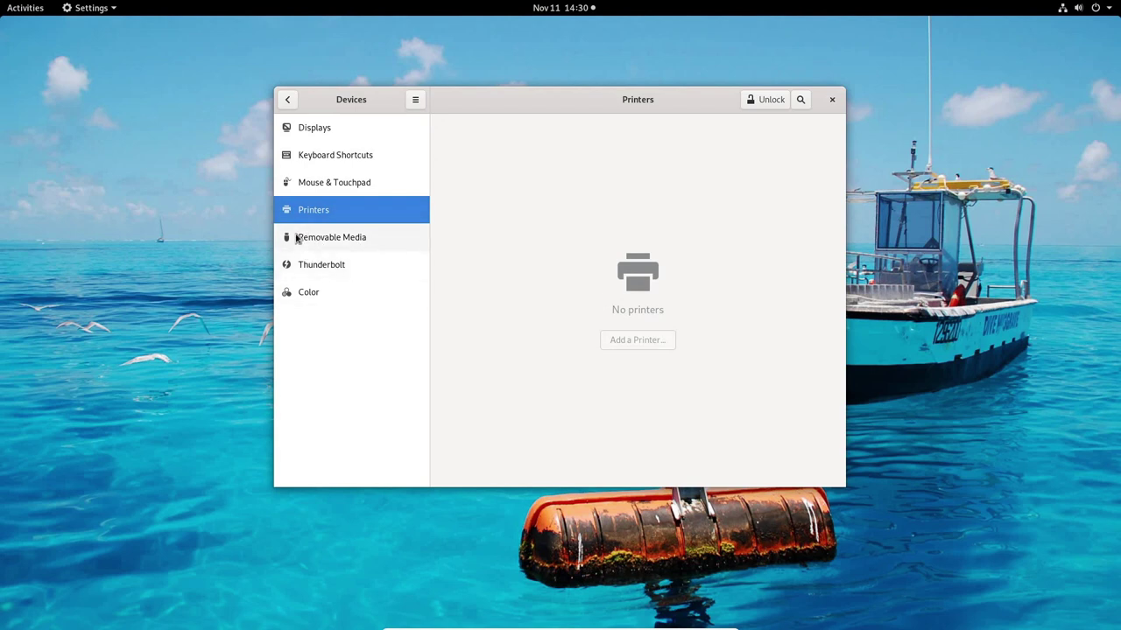
pyautogui.click(304, 242)
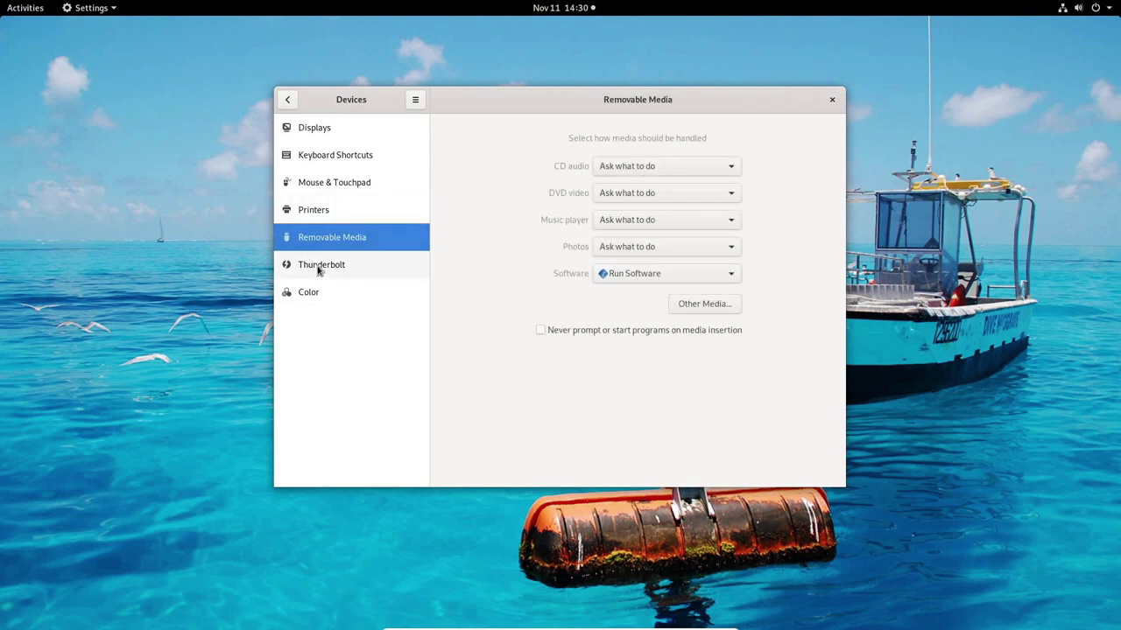
pyautogui.click(319, 269)
pyautogui.click(318, 293)
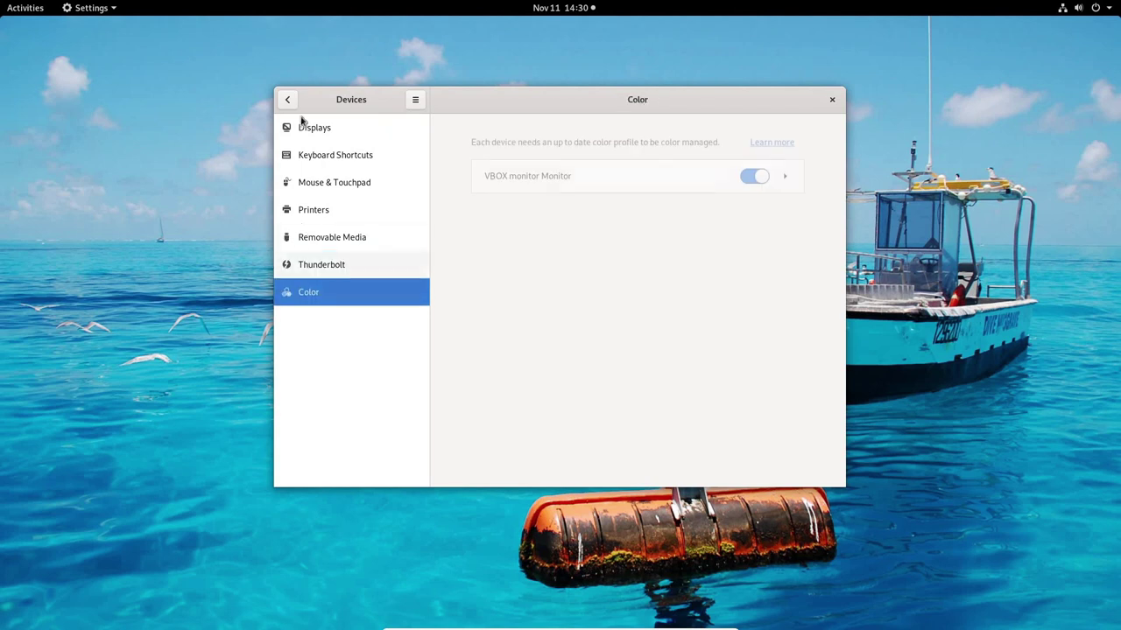
pyautogui.click(287, 99)
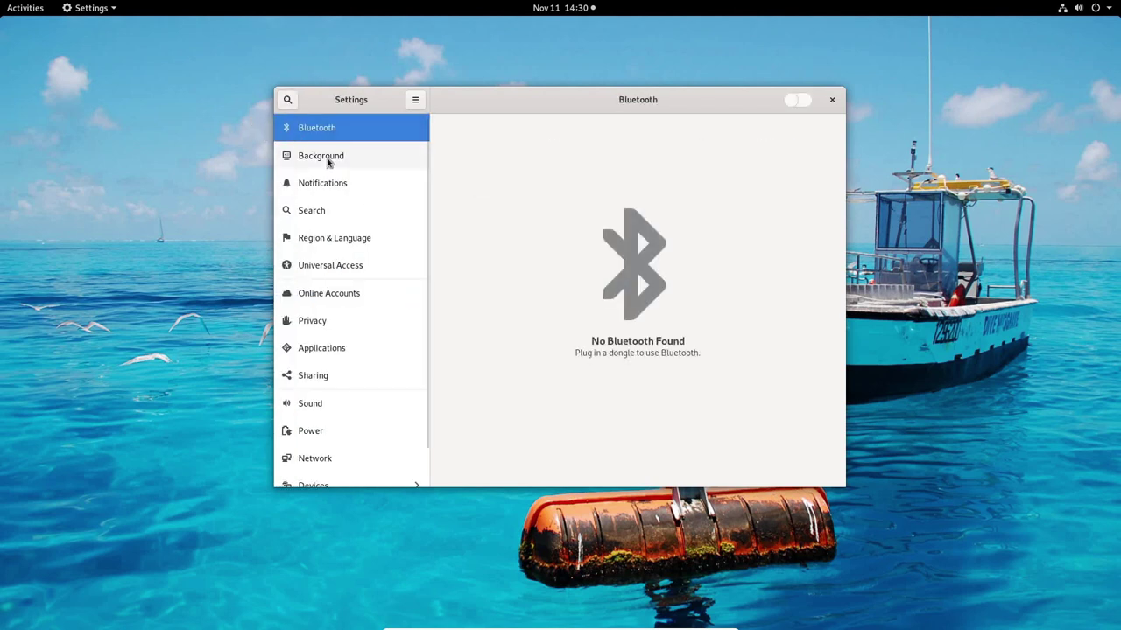
# Step: Scroll through the Background wallpaper grid, then show the Notifications page
pyautogui.press('Down')
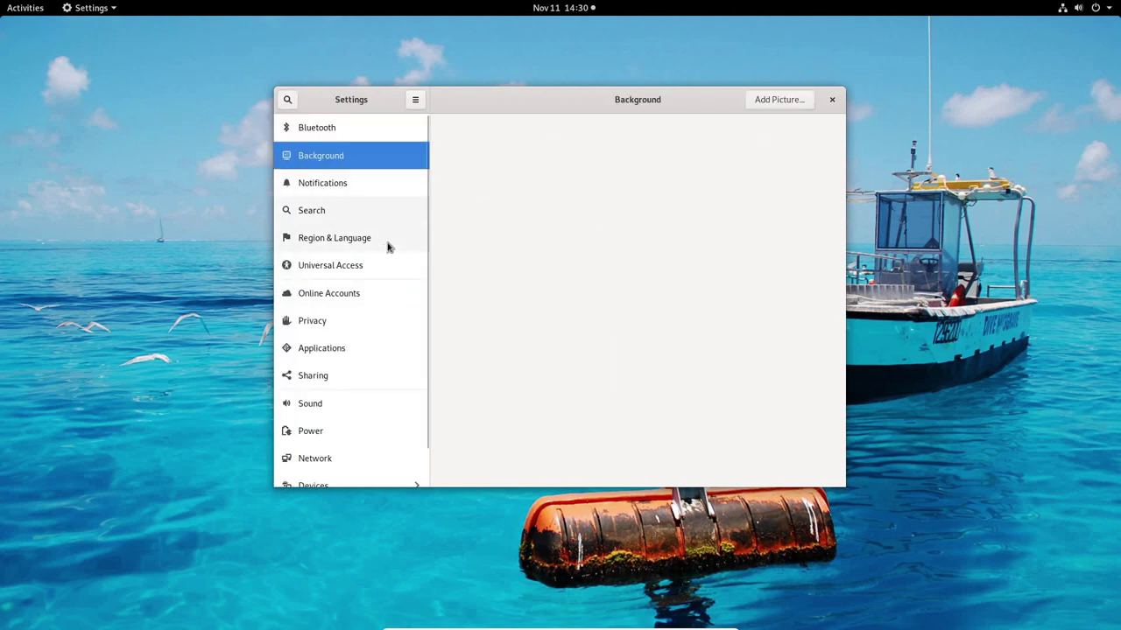
pyautogui.scroll(-2, 625, 311)
pyautogui.scroll(-5, 624, 311)
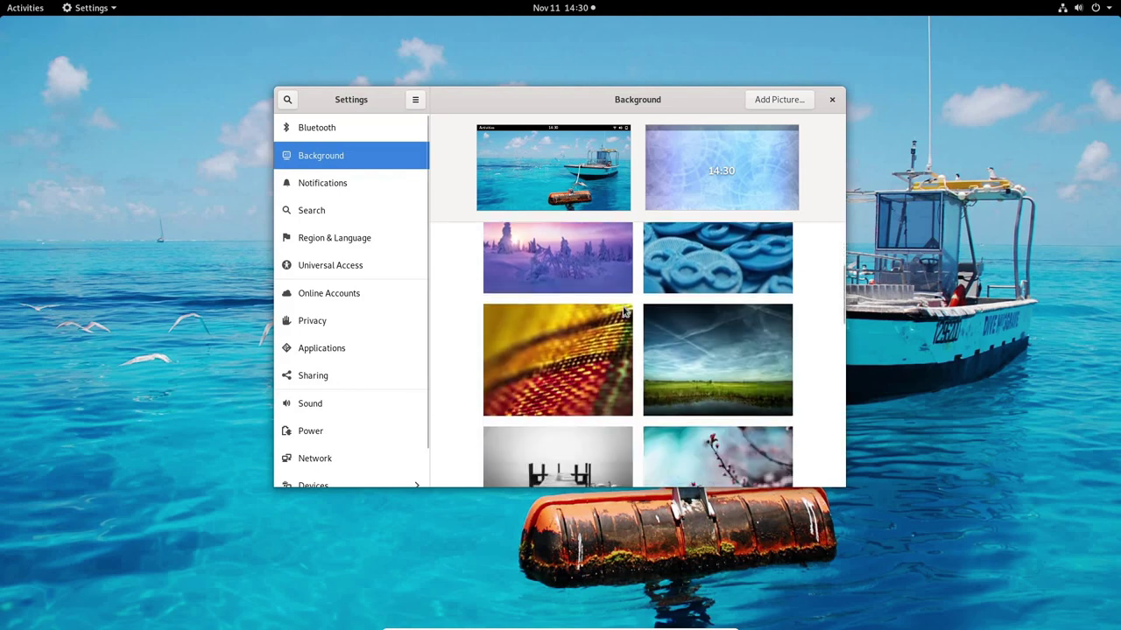
pyautogui.scroll(-7, 621, 313)
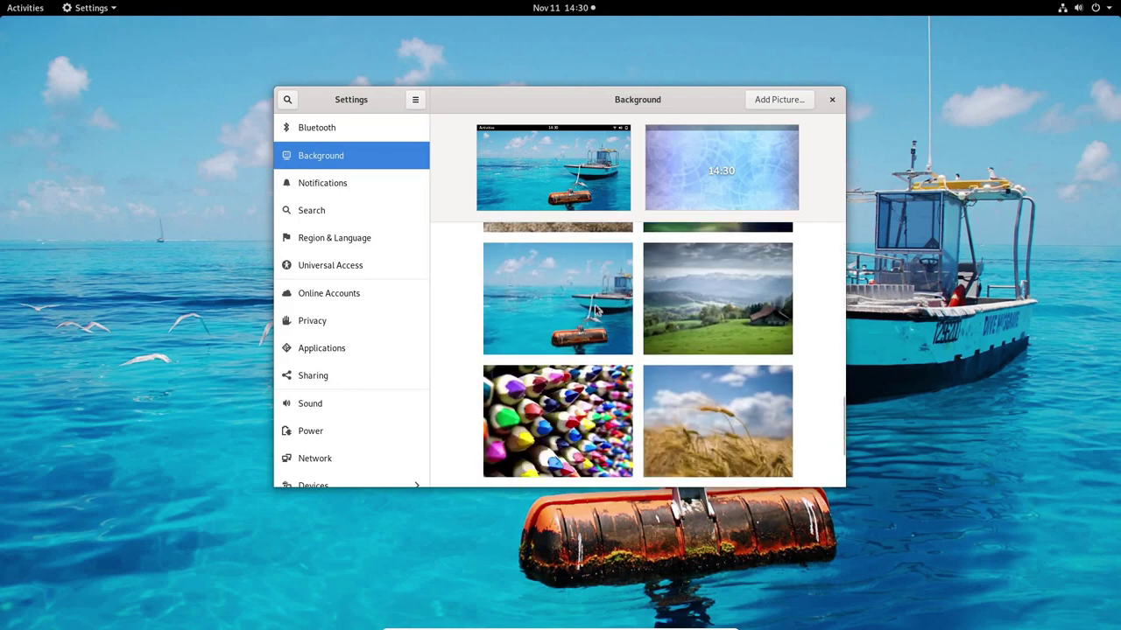
pyautogui.scroll(-3, 560, 317)
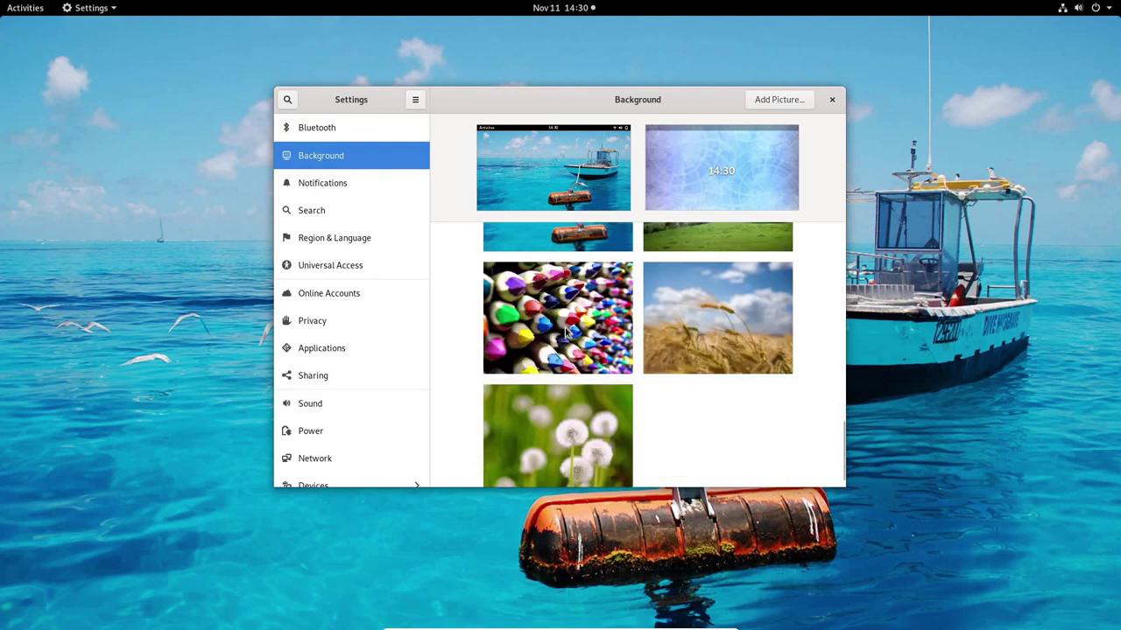
pyautogui.scroll(12, 566, 333)
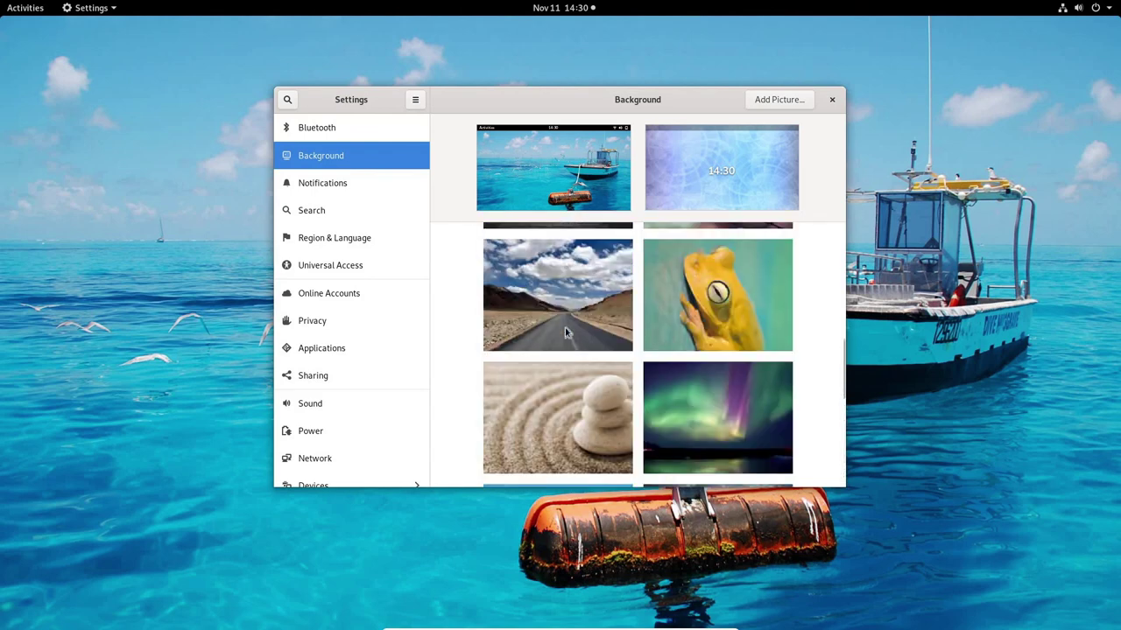
pyautogui.scroll(7, 565, 332)
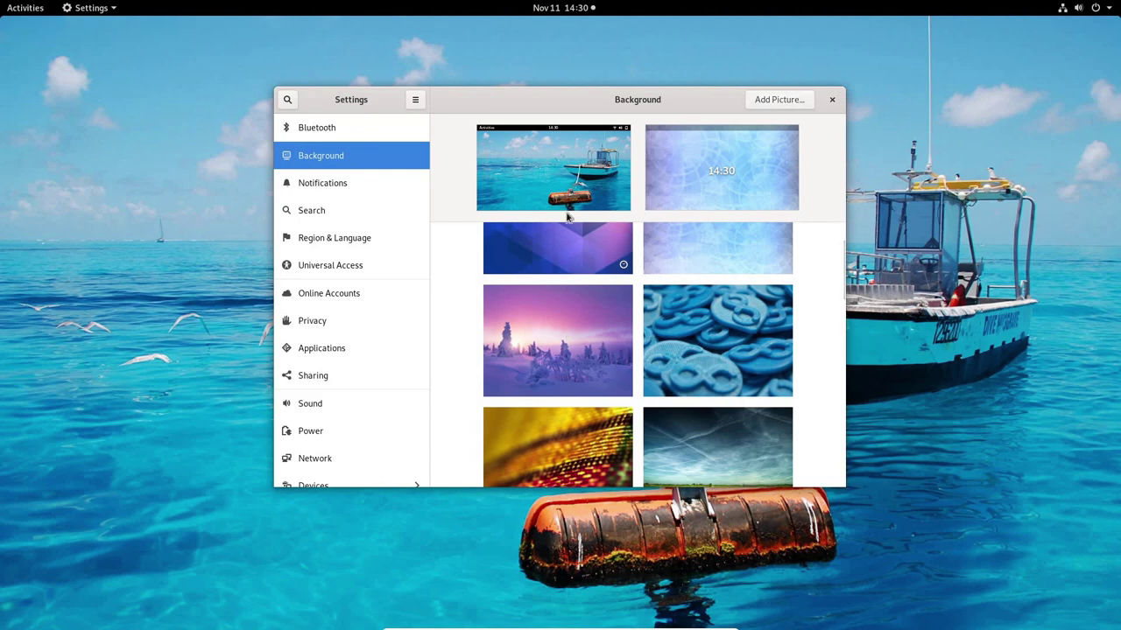
pyautogui.click(302, 184)
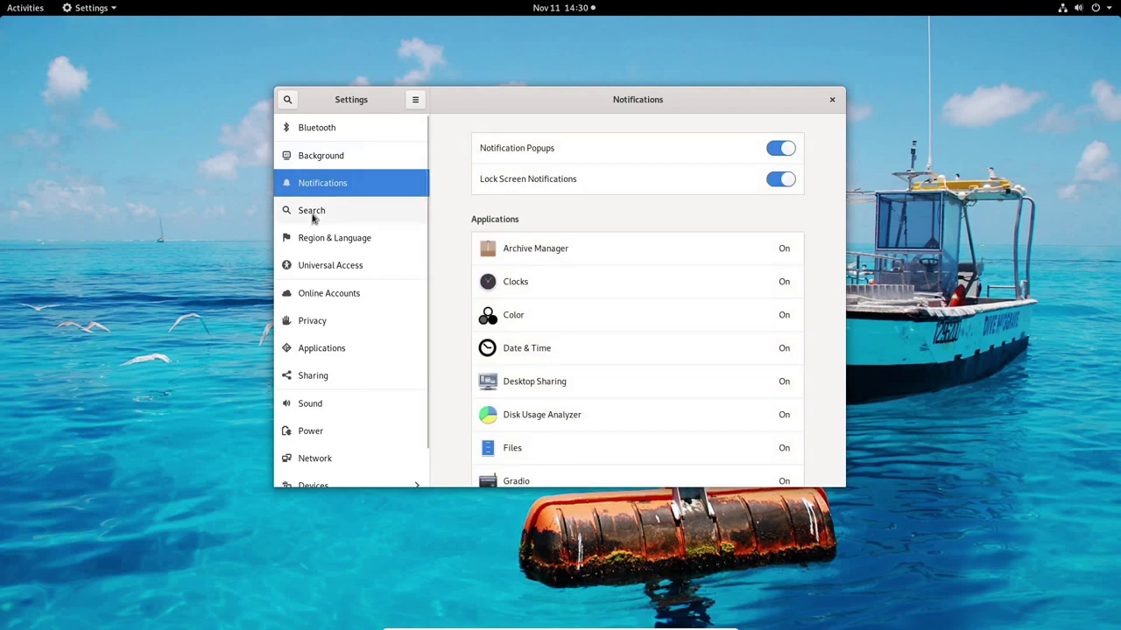
# Step: View the Search, Region & Language, Universal Access, Online Accounts and Privacy pages
pyautogui.click(314, 218)
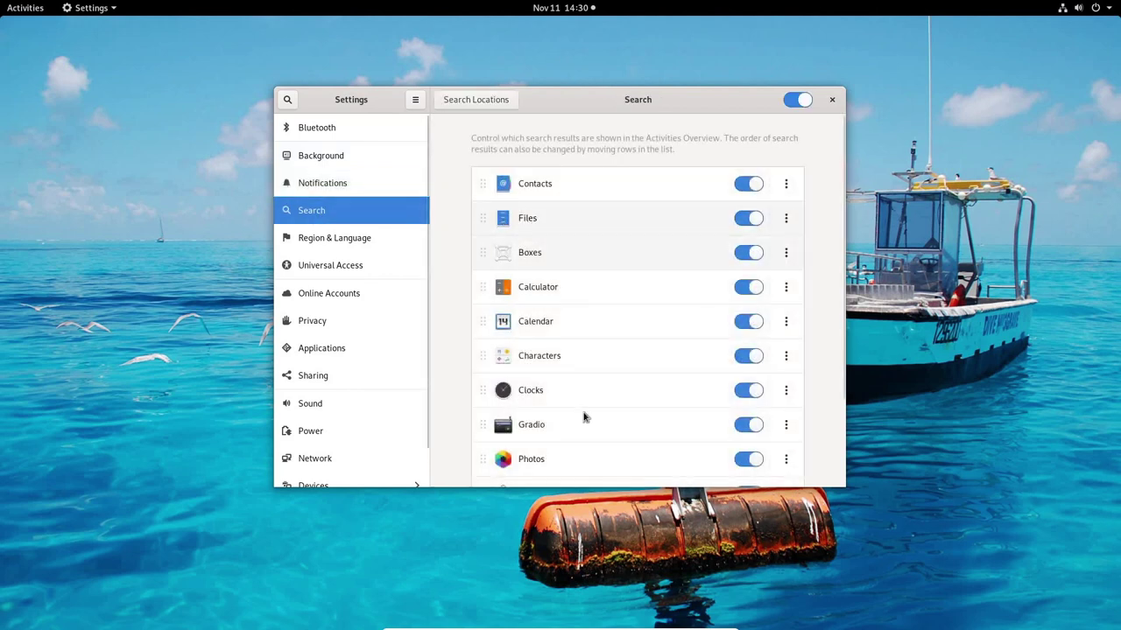
pyautogui.scroll(-3, 638, 293)
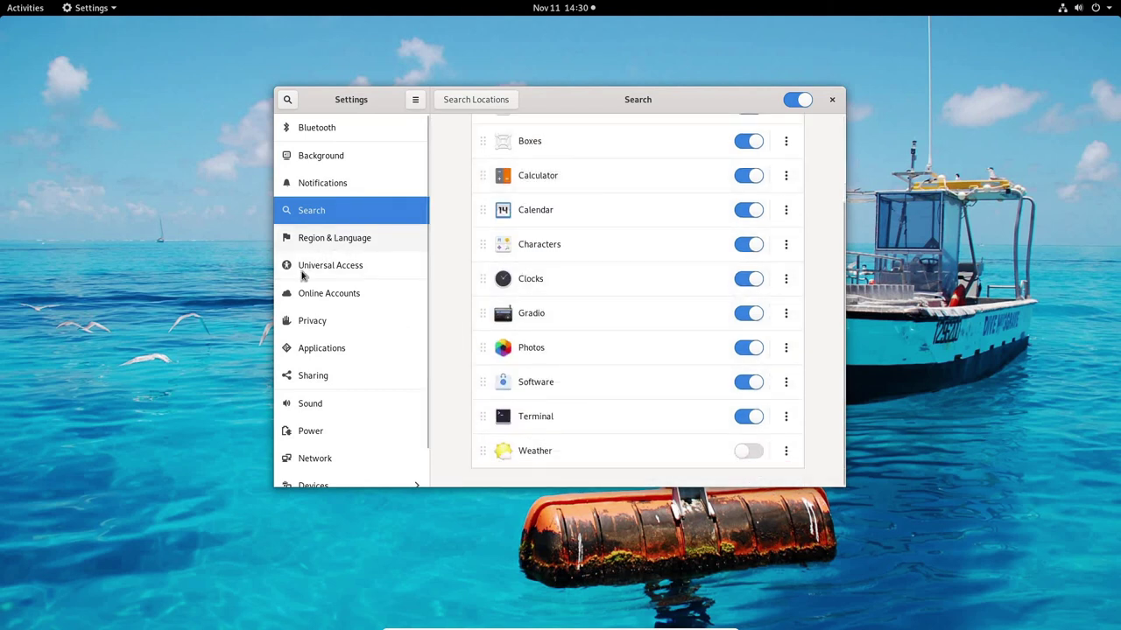
pyautogui.click(324, 242)
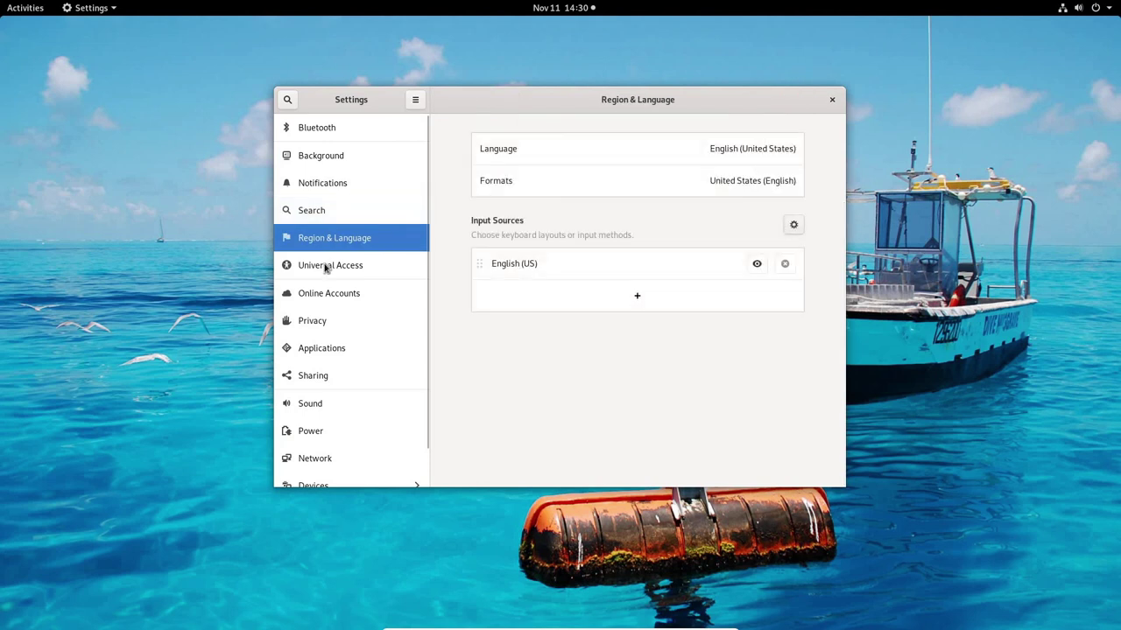
pyautogui.click(324, 266)
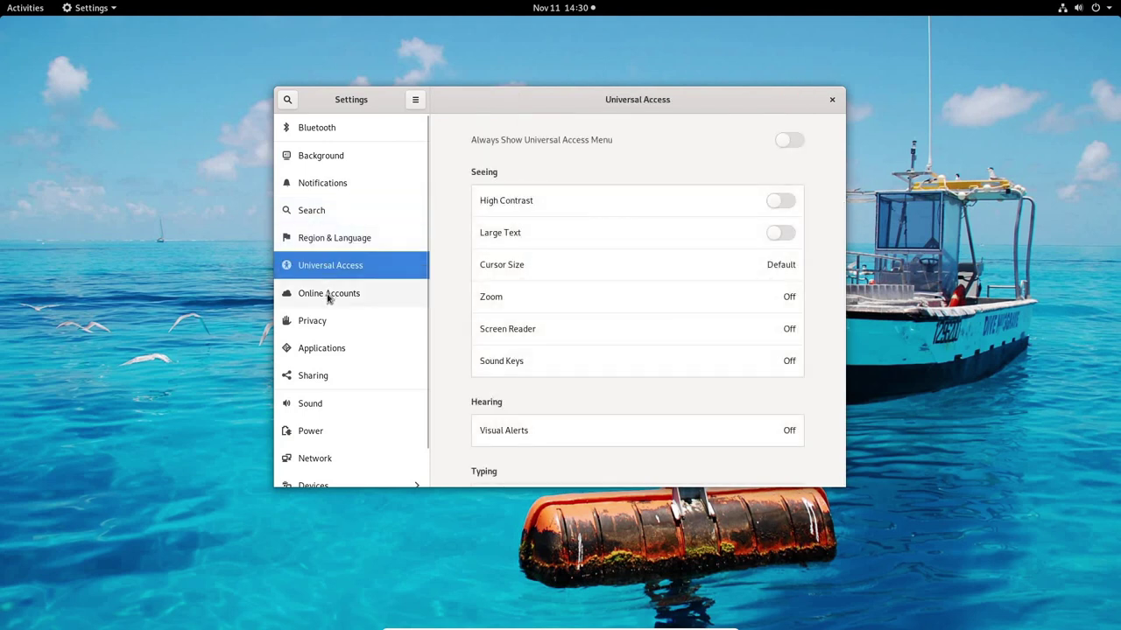
pyautogui.click(329, 295)
pyautogui.scroll(-2, 637, 306)
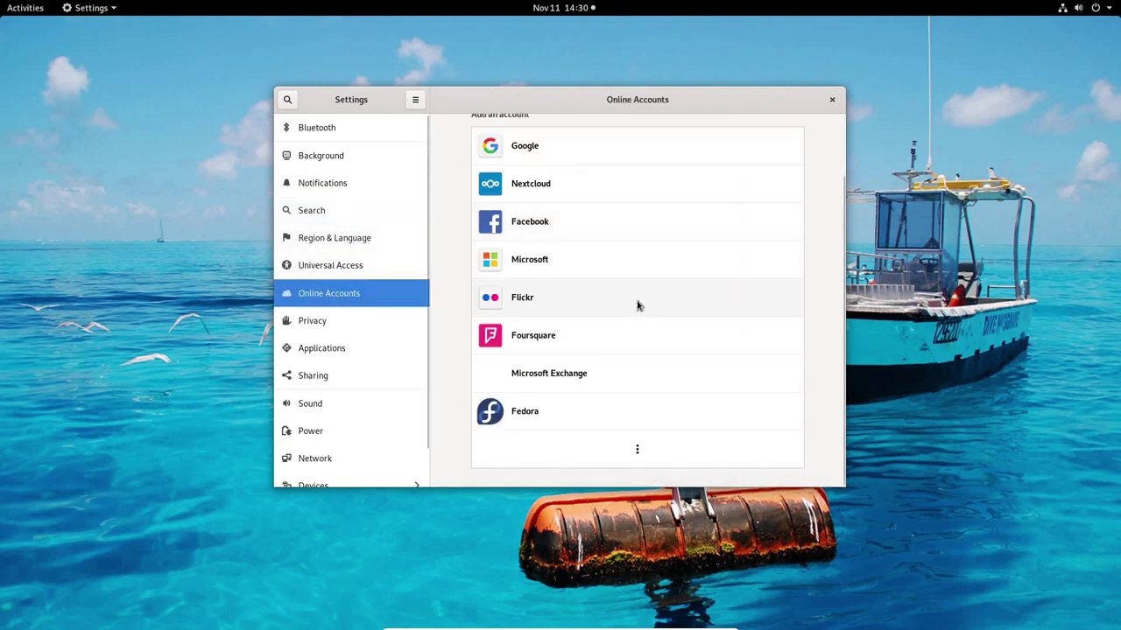
pyautogui.scroll(2, 618, 324)
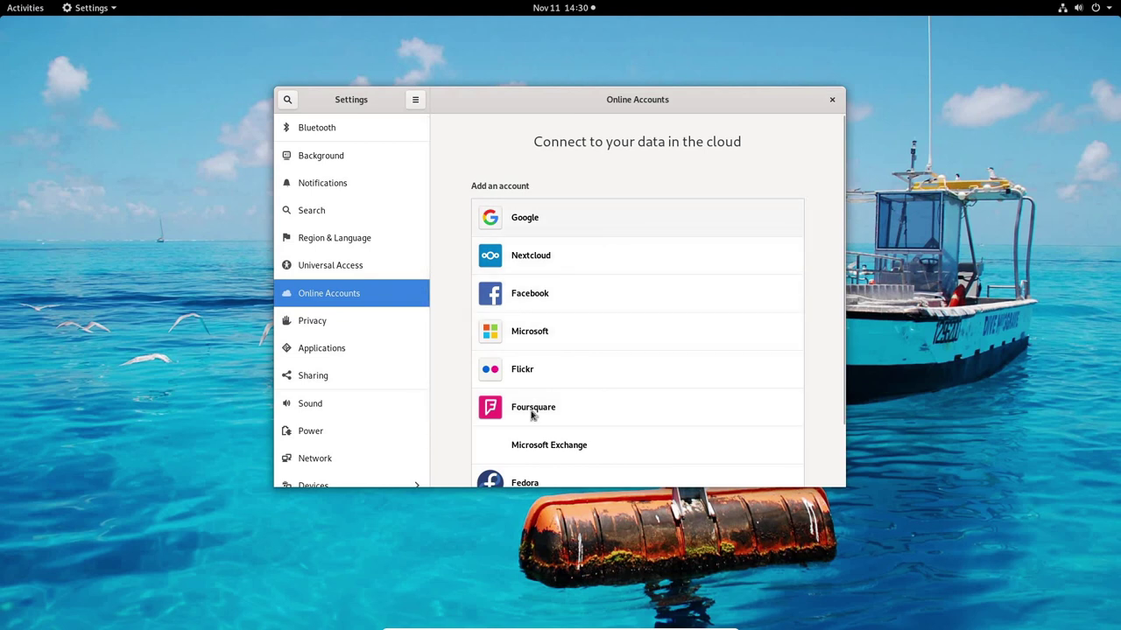
pyautogui.click(321, 324)
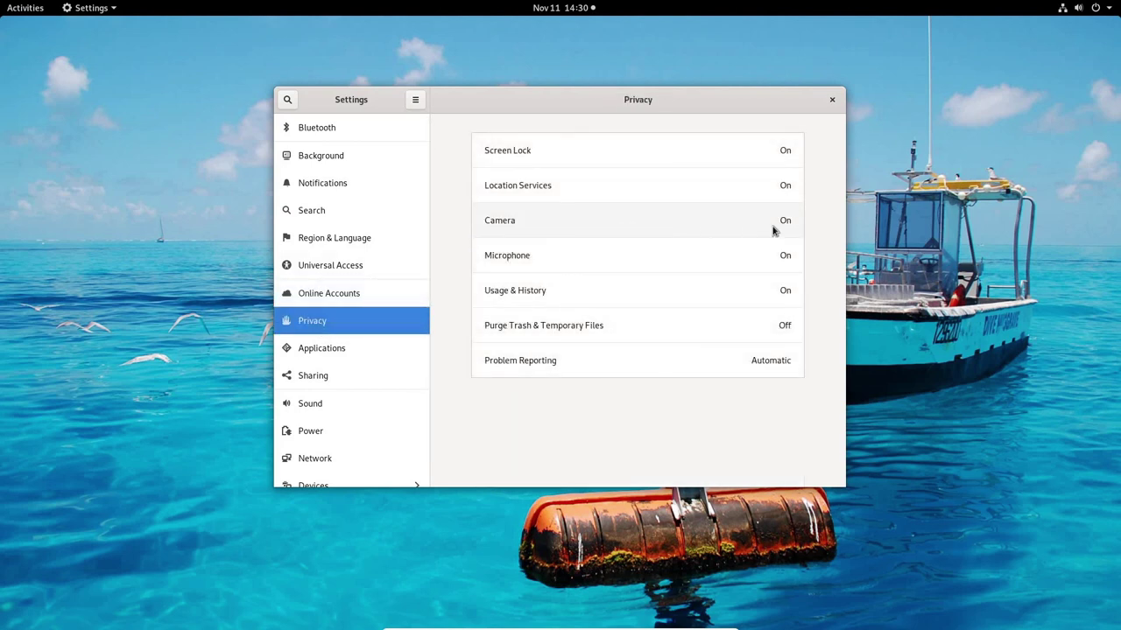
# Step: Review the Applications panel, then the Sharing and Sound settings
pyautogui.click(322, 349)
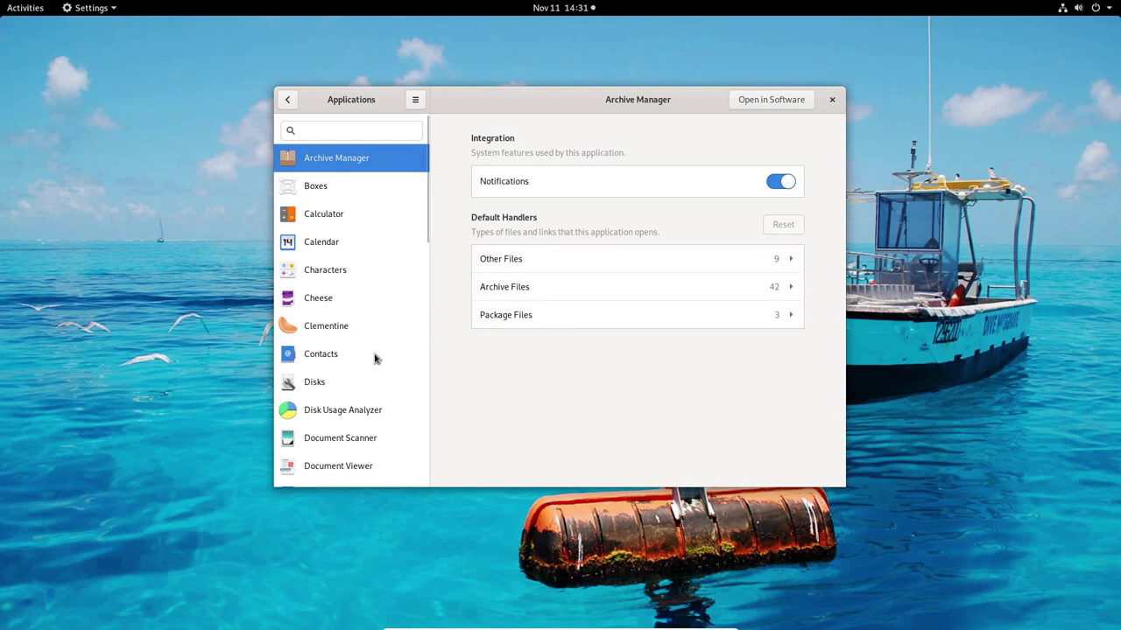
pyautogui.click(284, 101)
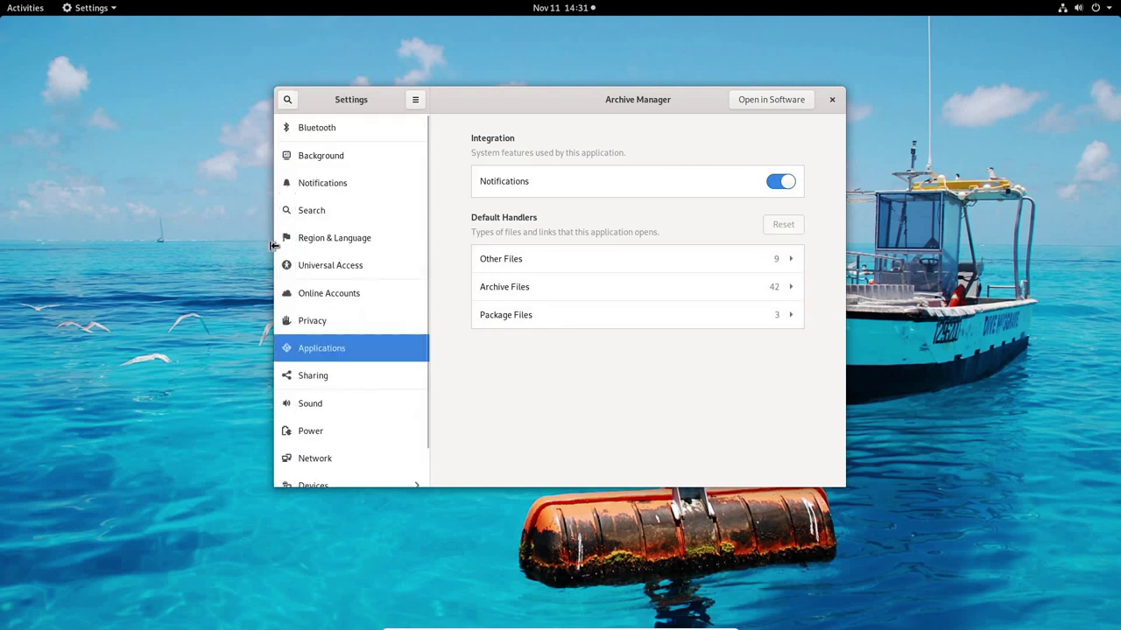
pyautogui.click(306, 377)
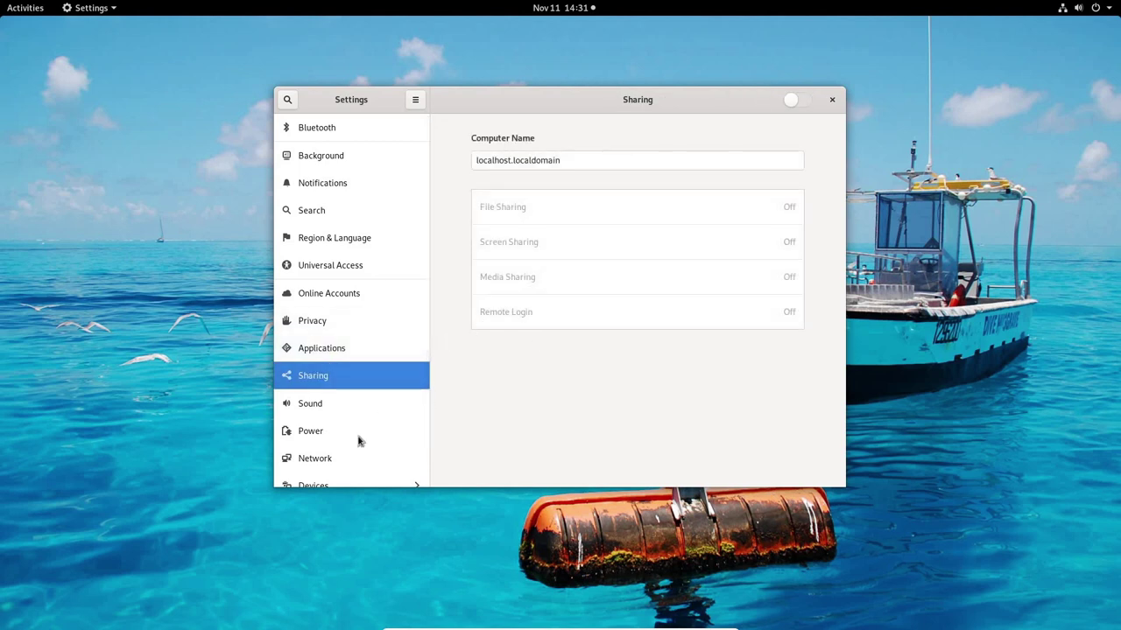
pyautogui.click(314, 412)
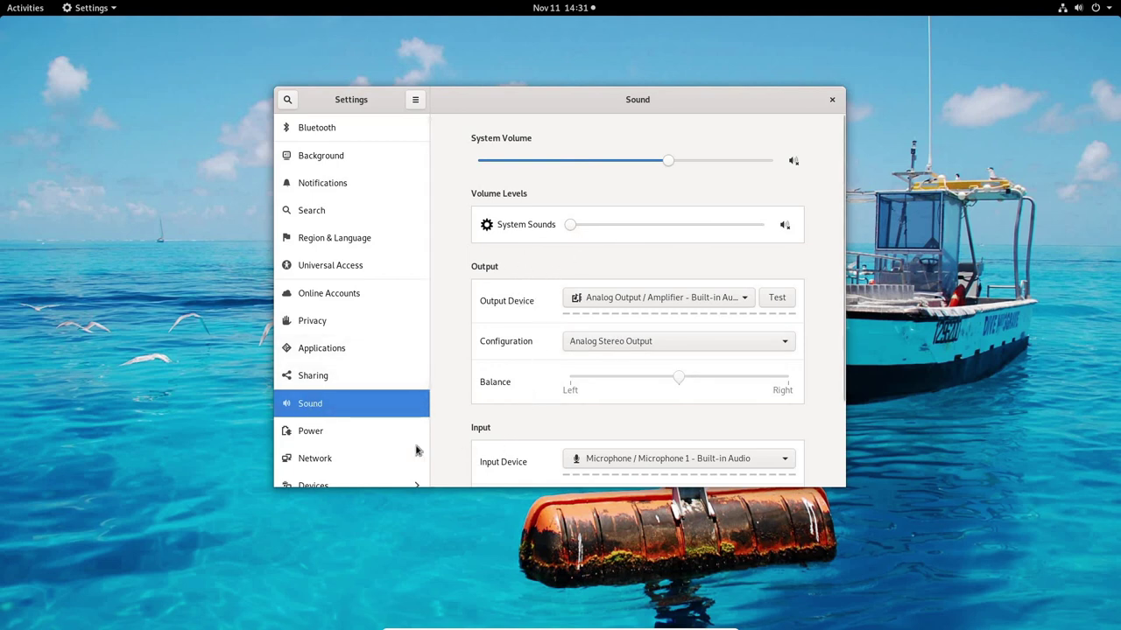
# Step: Review Power and Network settings, ending on Displays: 1920×1080 at 60.00 Hz, 100% scale
pyautogui.click(325, 435)
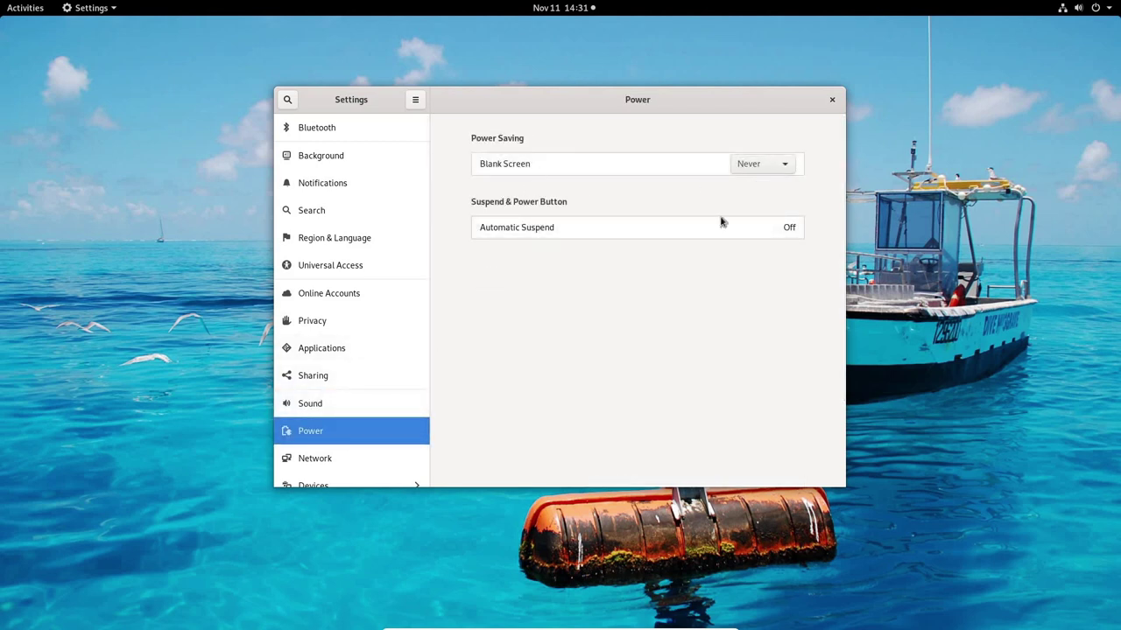
pyautogui.scroll(-1, 360, 358)
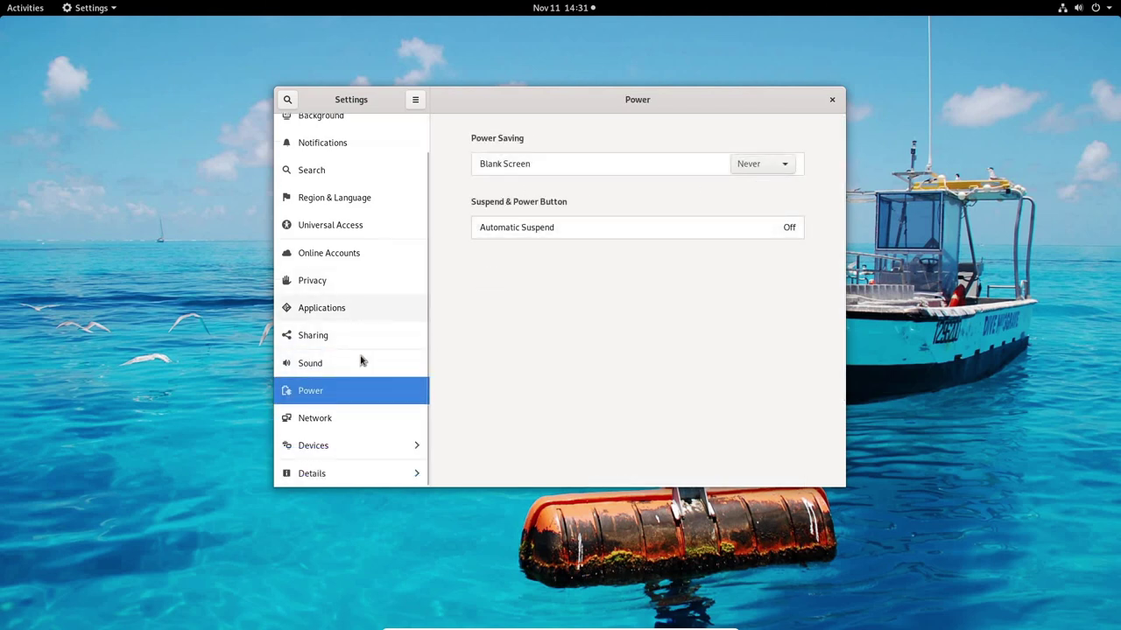
pyautogui.click(326, 419)
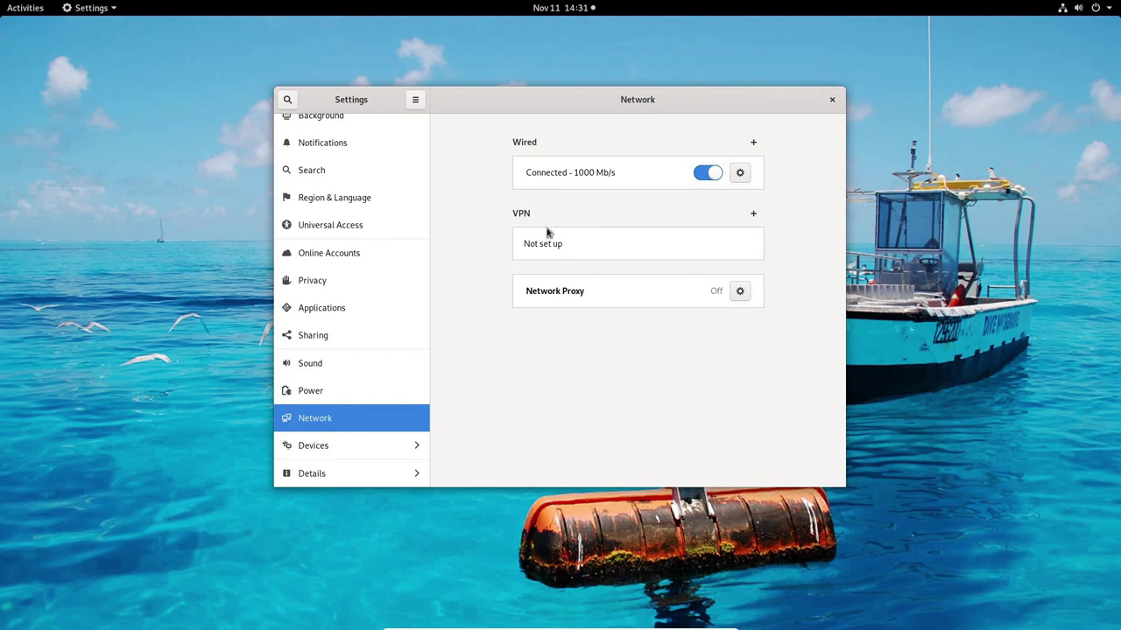
pyautogui.click(358, 452)
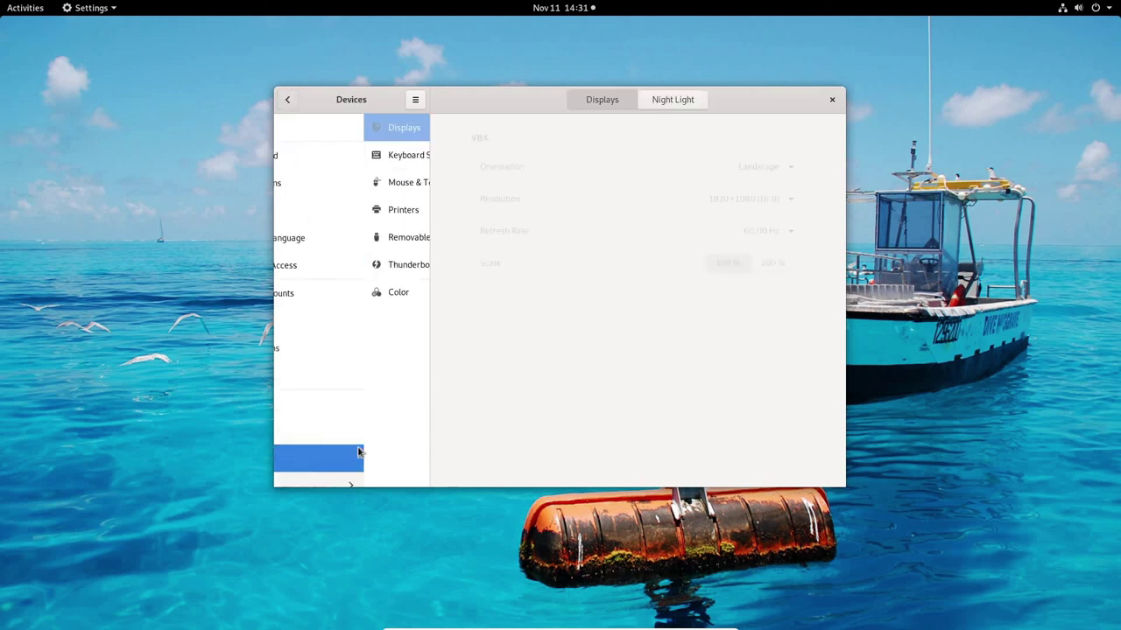
# Step: Check the About page showing Fedora 31, GNOME 3.34.1 and 3.8 GiB memory, then close Settings
pyautogui.click(287, 99)
pyautogui.scroll(-1, 355, 446)
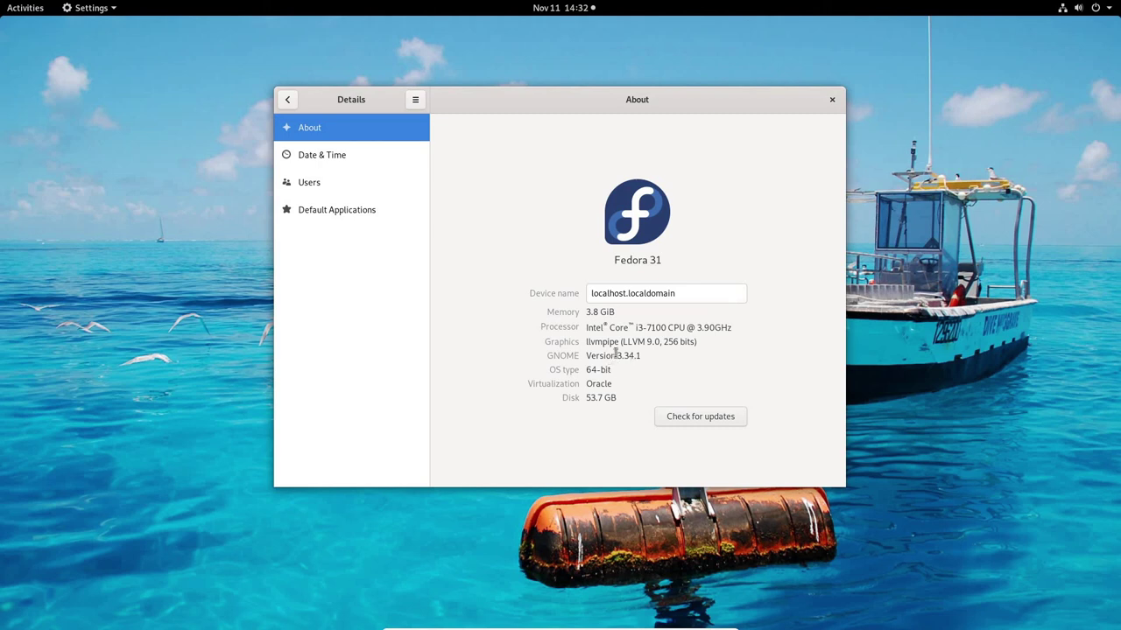
pyautogui.click(287, 100)
pyautogui.click(831, 98)
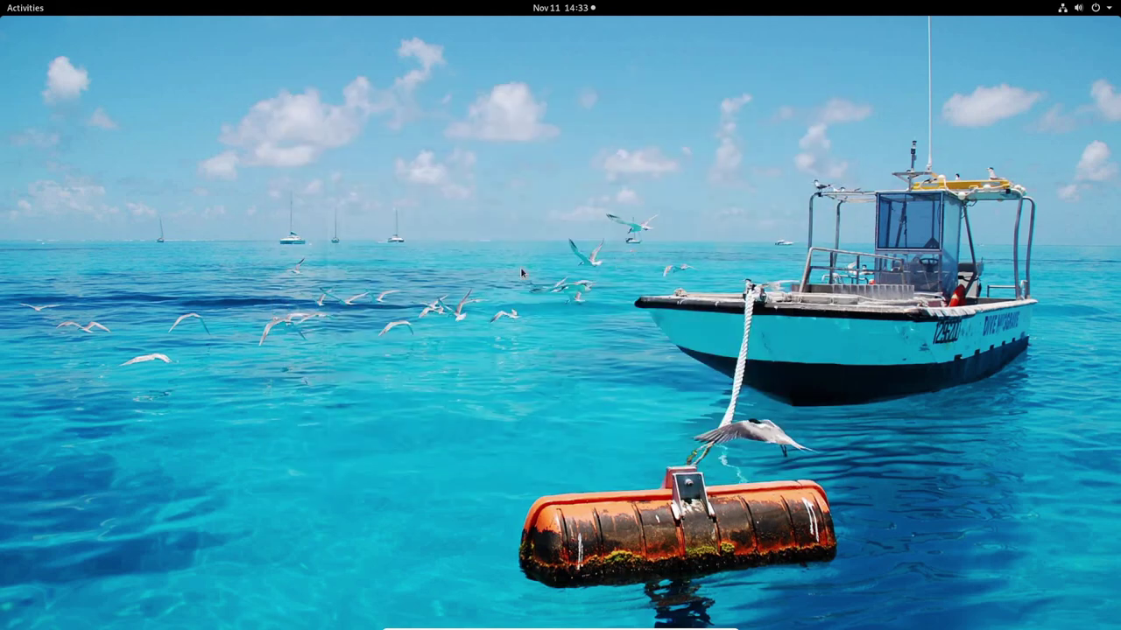